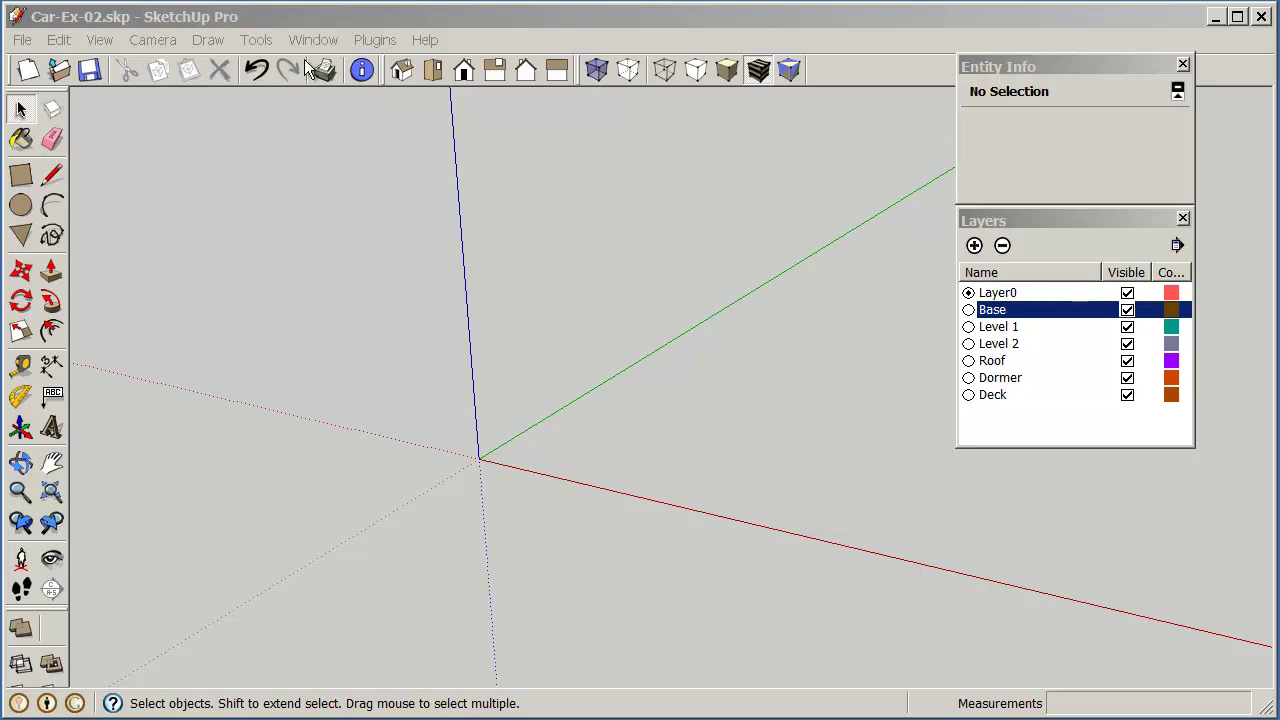
# Draw a 30' by 30' rectangle with one corner at the axis origin
pyautogui.moveTo(1054, 222); pyautogui.dragTo(498, 112)
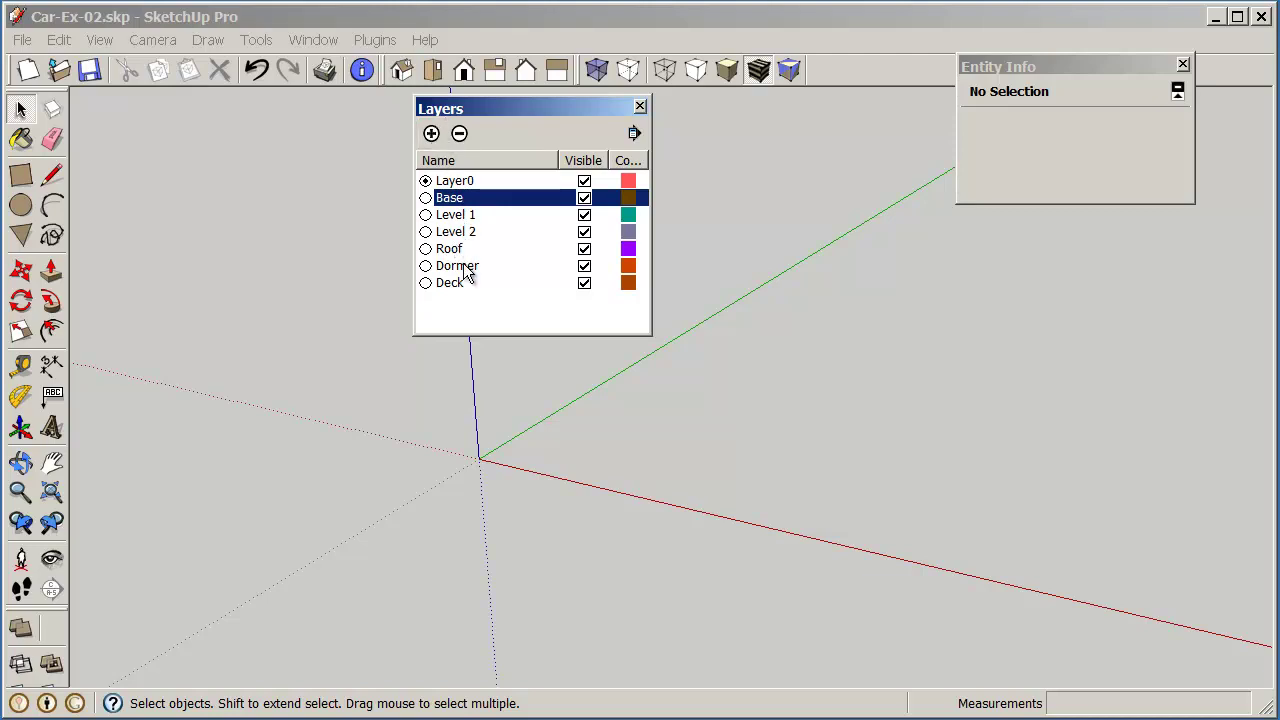
pyautogui.moveTo(512, 107); pyautogui.dragTo(1040, 222)
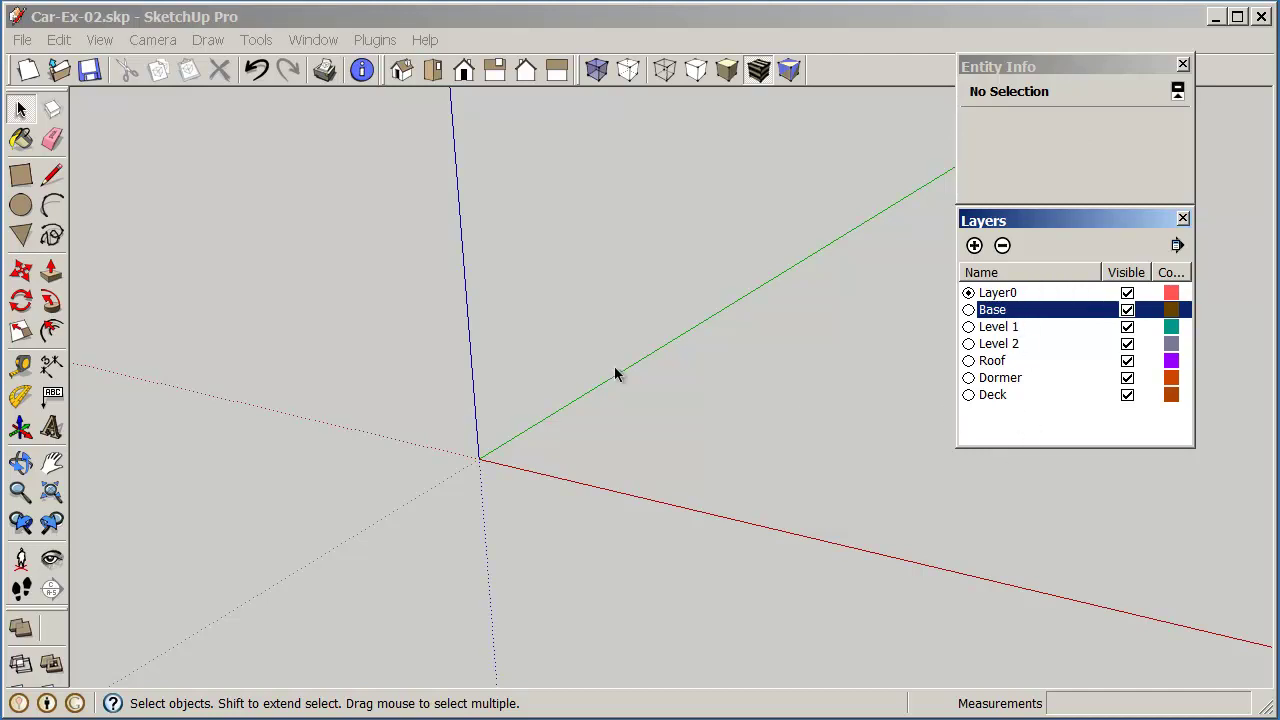
pyautogui.click(21, 174)
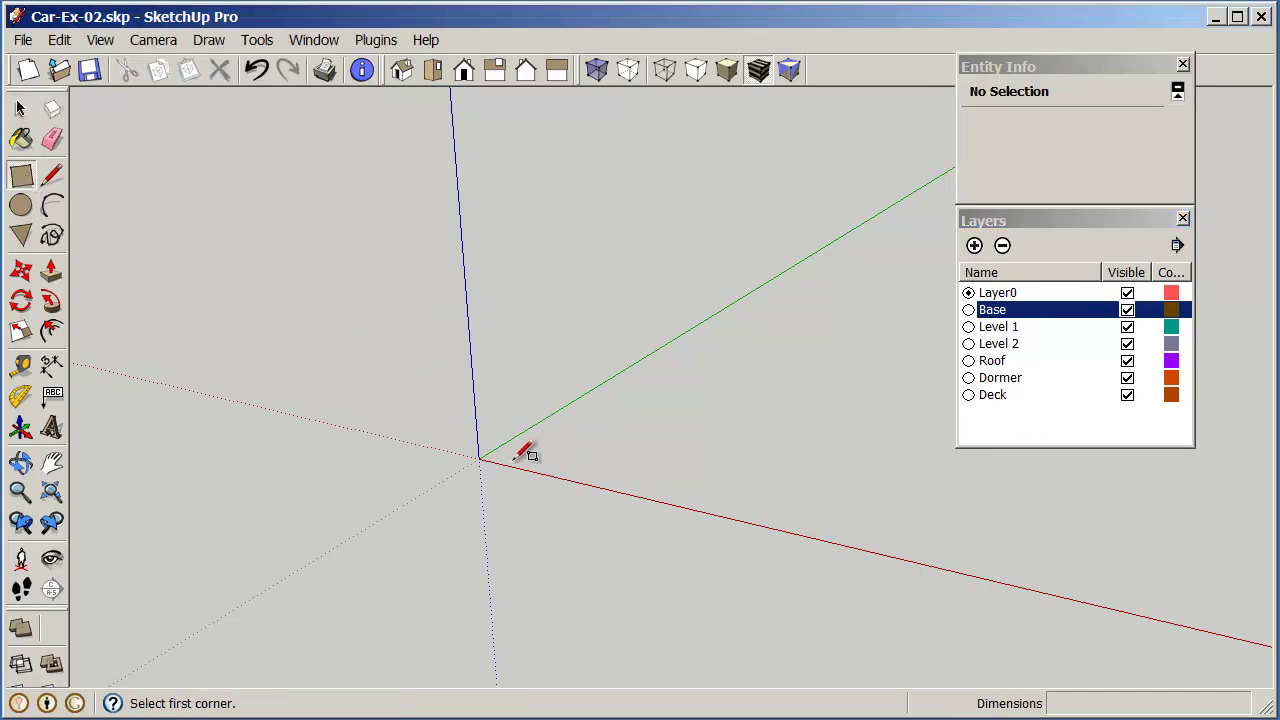
pyautogui.click(480, 459)
pyautogui.click(855, 397)
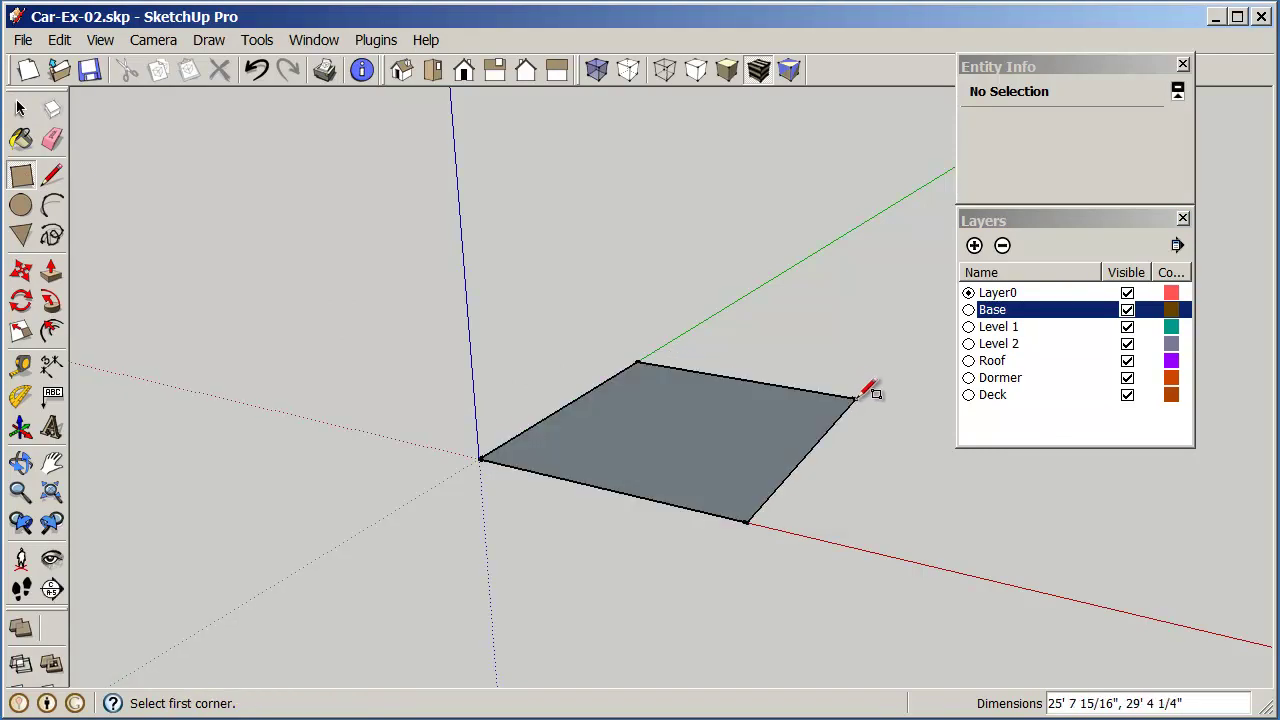
pyautogui.write("30',30'")
pyautogui.press('Return')
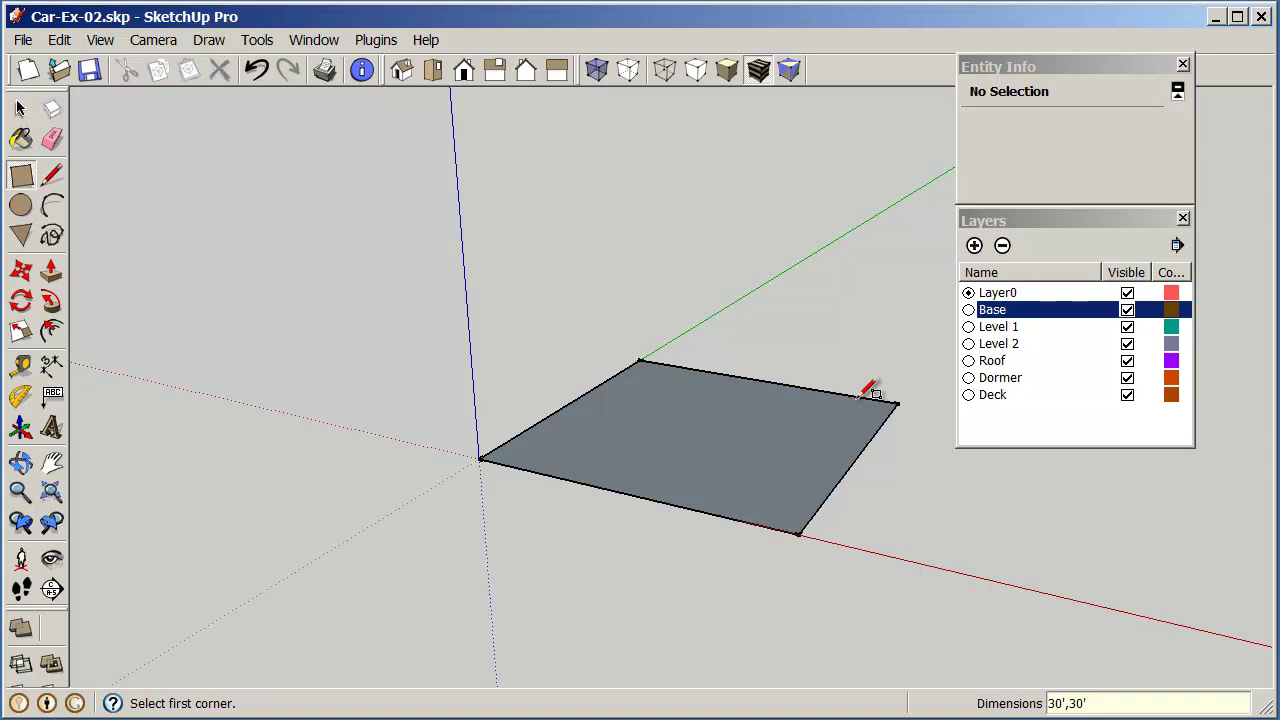
# Pull the rectangle up 30 inches into a slab and box-select the whole slab
pyautogui.click(52, 272)
pyautogui.moveTo(666, 440); pyautogui.dragTo(668, 414)
pyautogui.write('30')
pyautogui.press('Return')
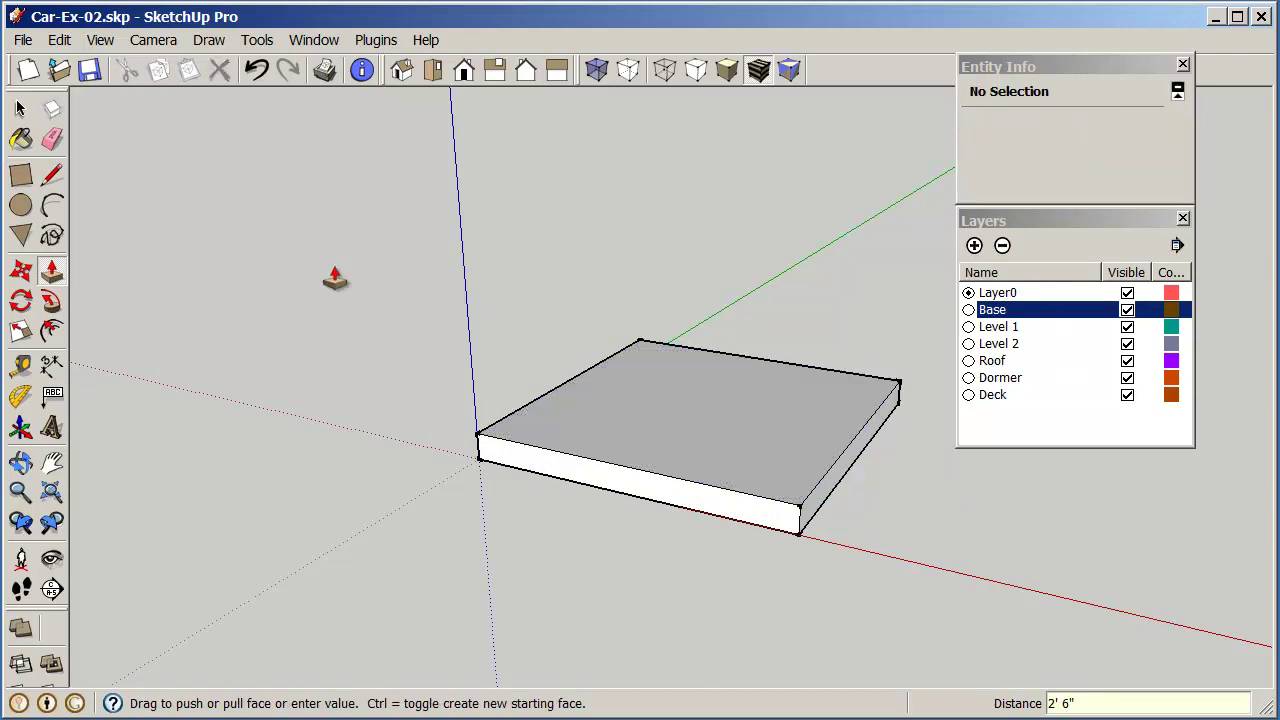
pyautogui.press('space')
pyautogui.moveTo(428, 228); pyautogui.dragTo(931, 594)
# Make the slab a group and assign it to the Base layer in Entity Info
pyautogui.rightClick(752, 434)
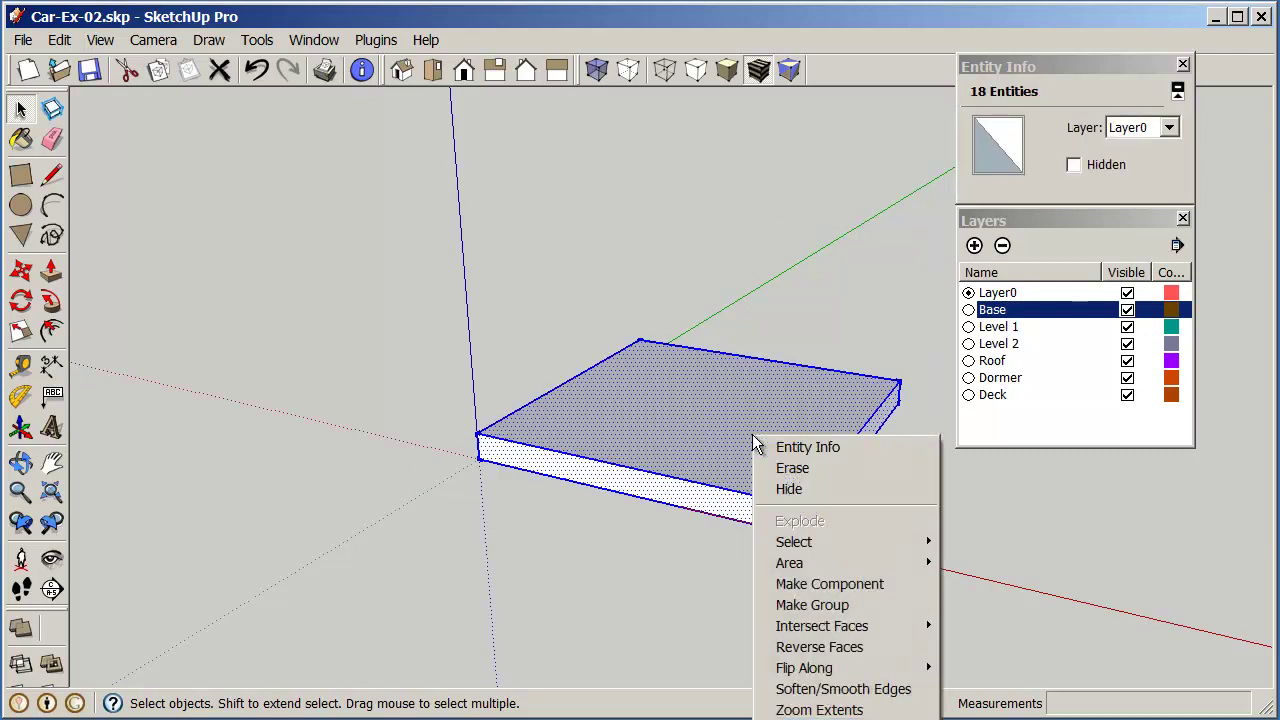
pyautogui.click(826, 606)
pyautogui.rightClick(718, 438)
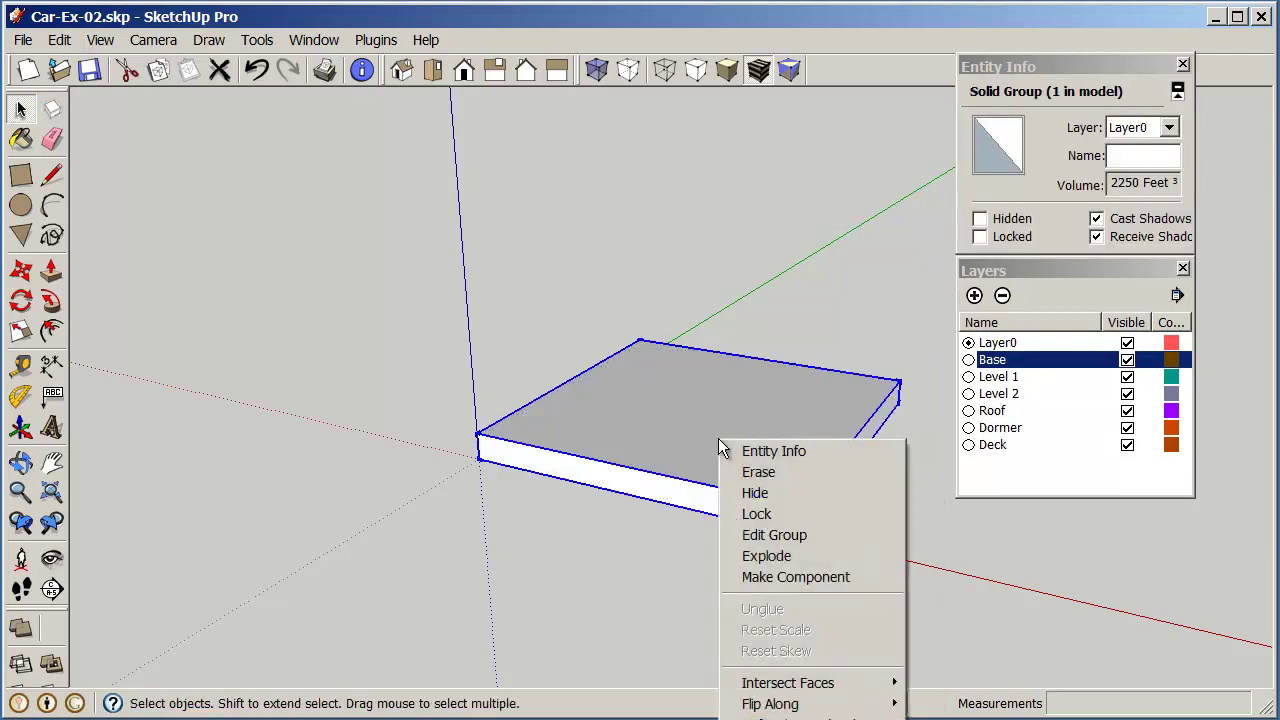
pyautogui.click(776, 453)
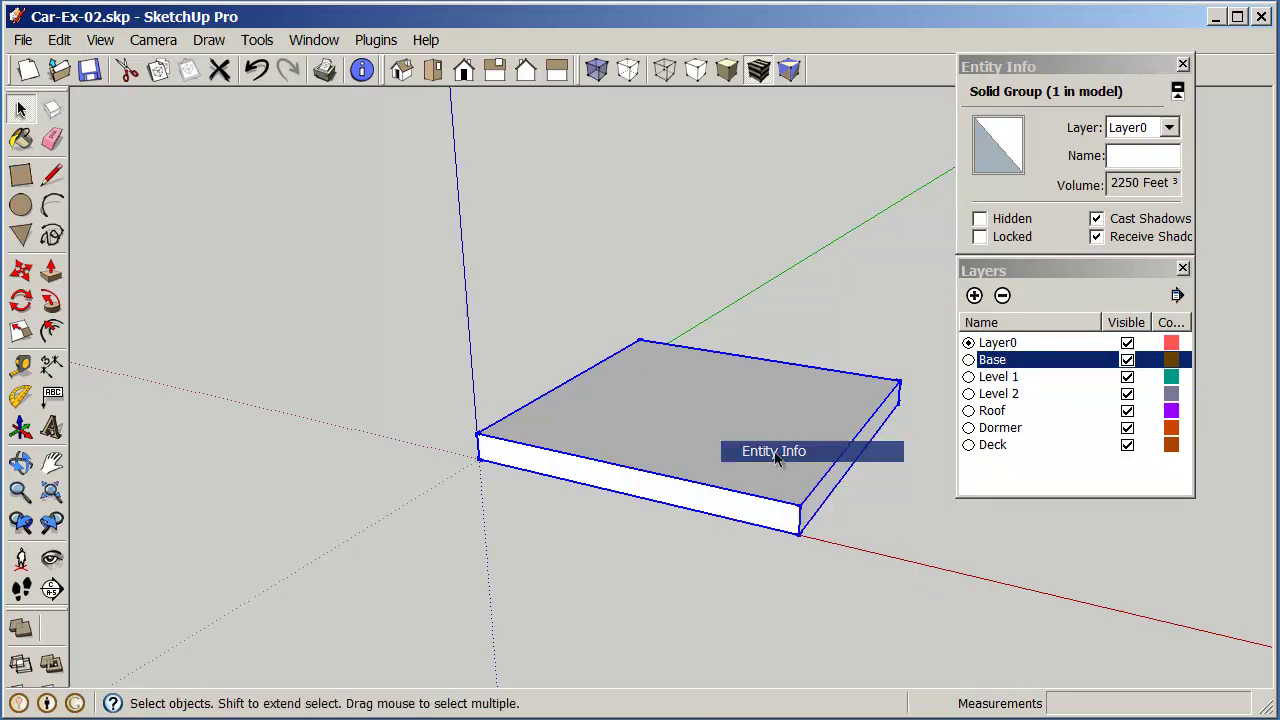
pyautogui.click(1168, 128)
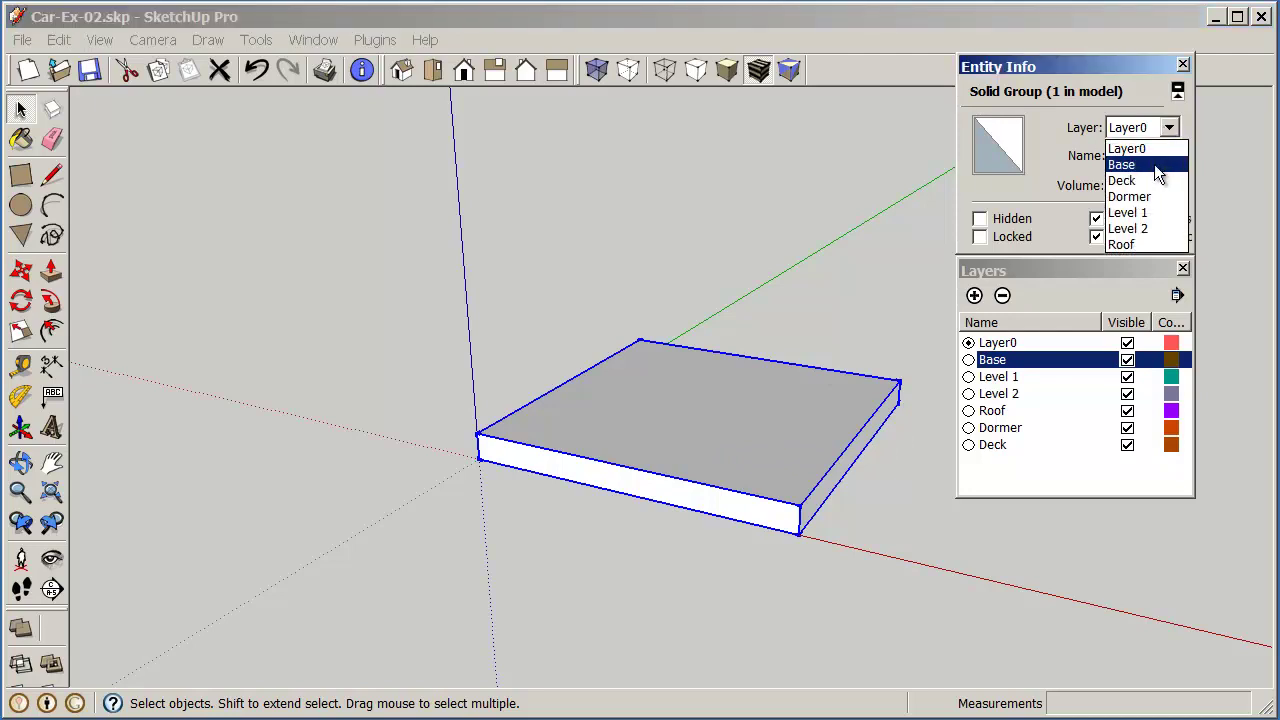
pyautogui.click(1150, 165)
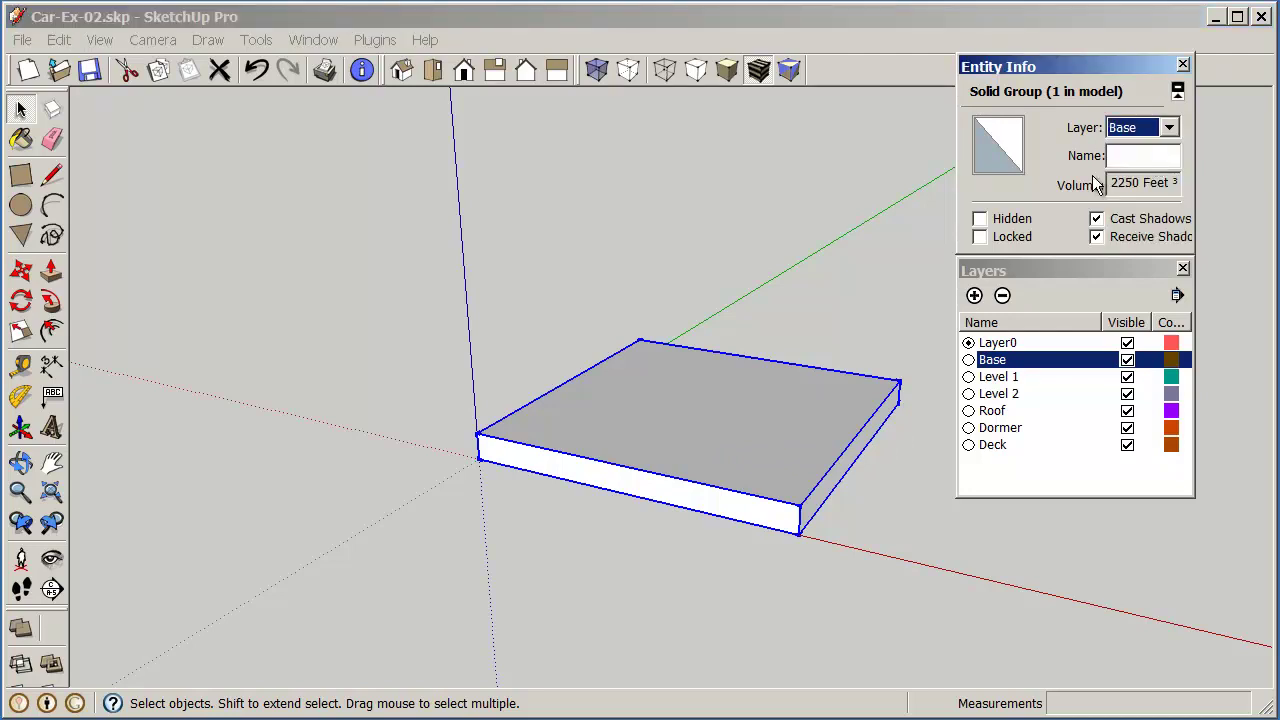
# Deselect, then toggle the Base layer off and on to confirm it ends visible
pyautogui.click(874, 211)
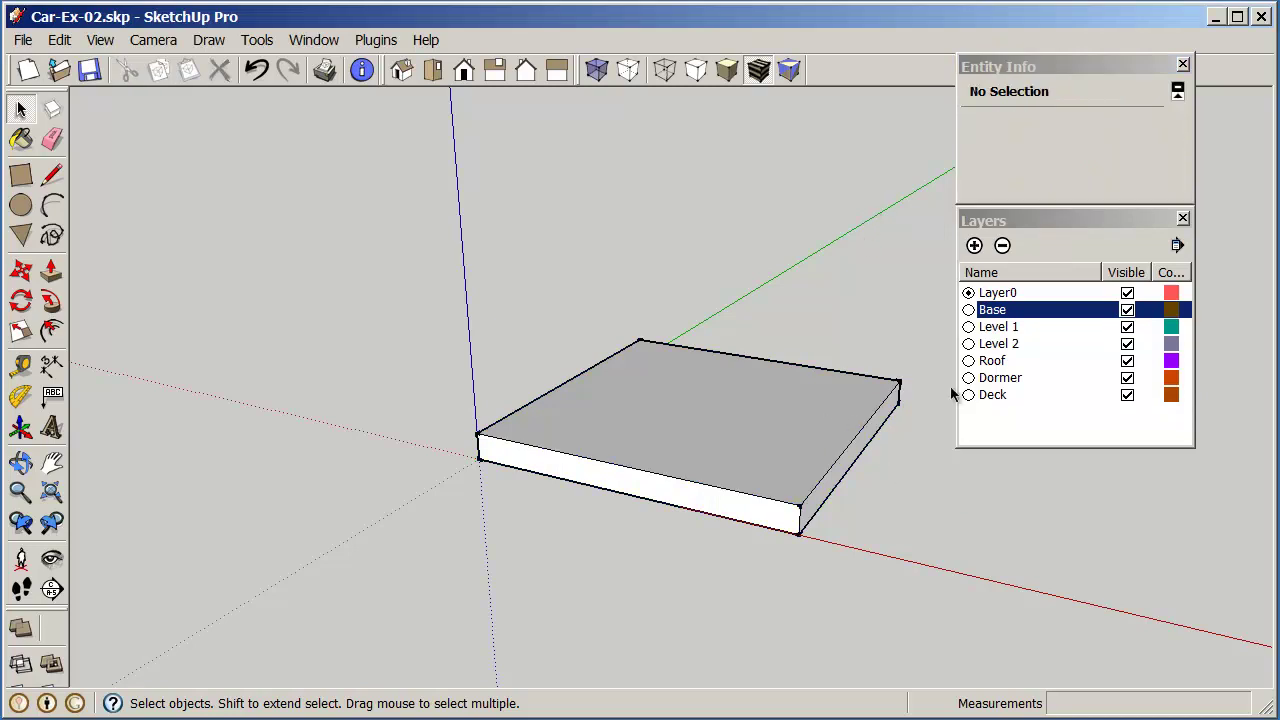
pyautogui.click(1127, 310)
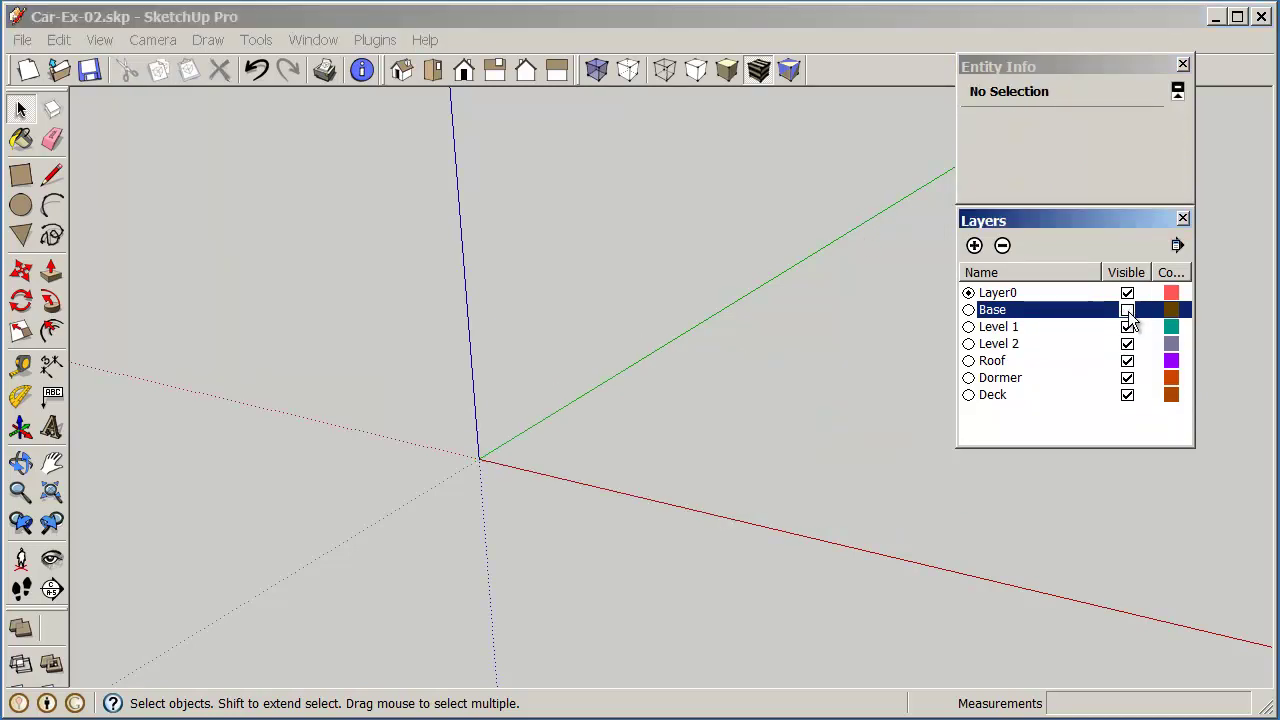
pyautogui.click(1127, 310)
pyautogui.click(1127, 310)
pyautogui.click(1127, 310)
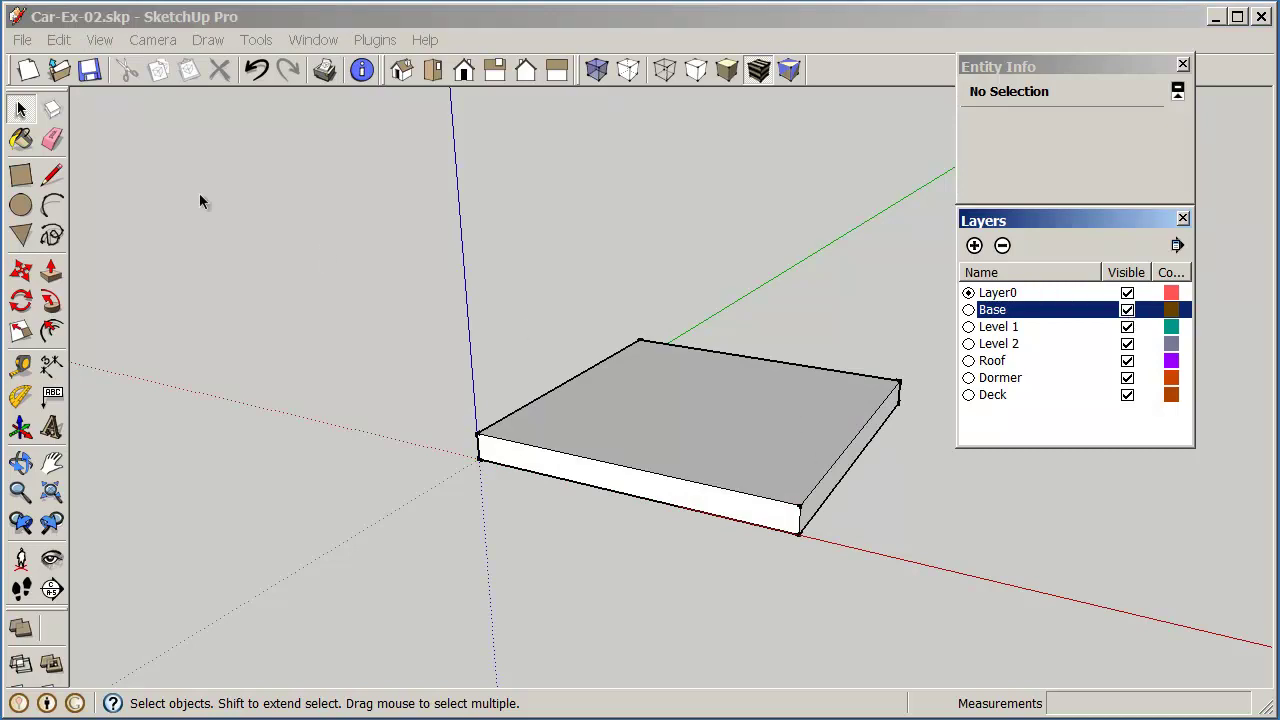
# Draw a 30' by 30' rectangle on the slab top and pull it up 9'
pyautogui.click(20, 175)
pyautogui.click(478, 432)
pyautogui.click(900, 381)
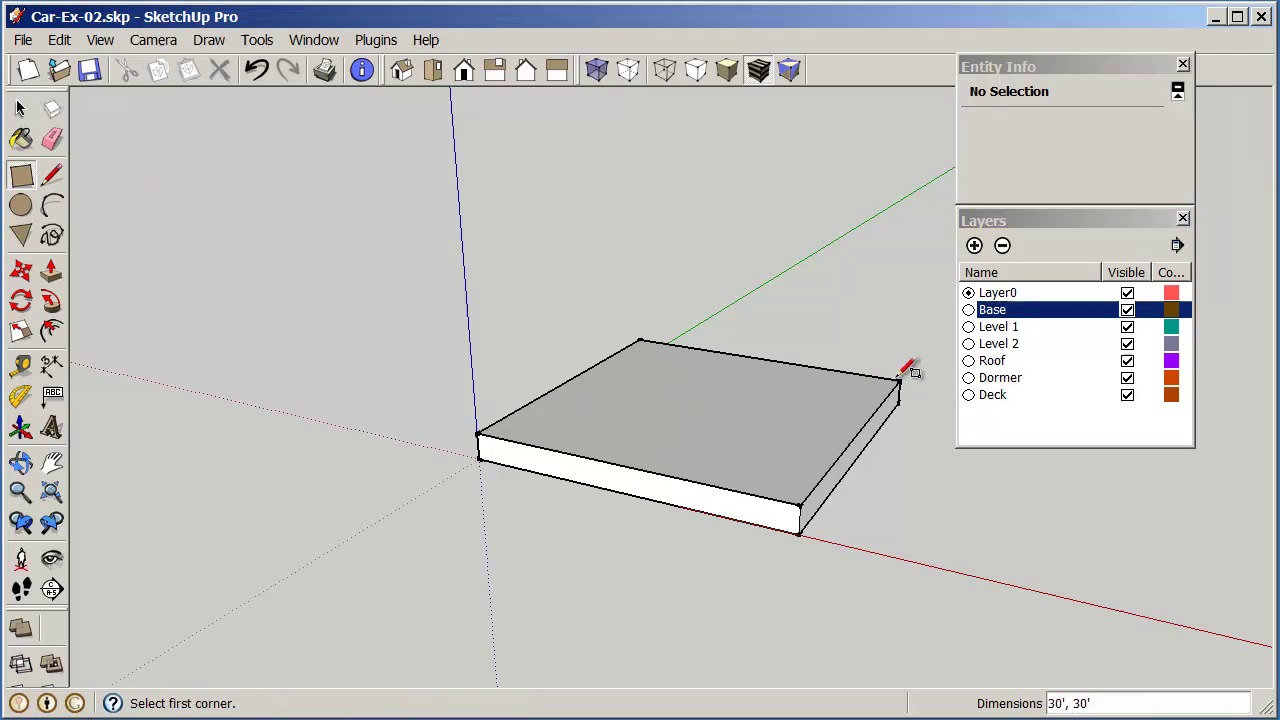
pyautogui.click(51, 270)
pyautogui.moveTo(551, 343); pyautogui.dragTo(627, 280)
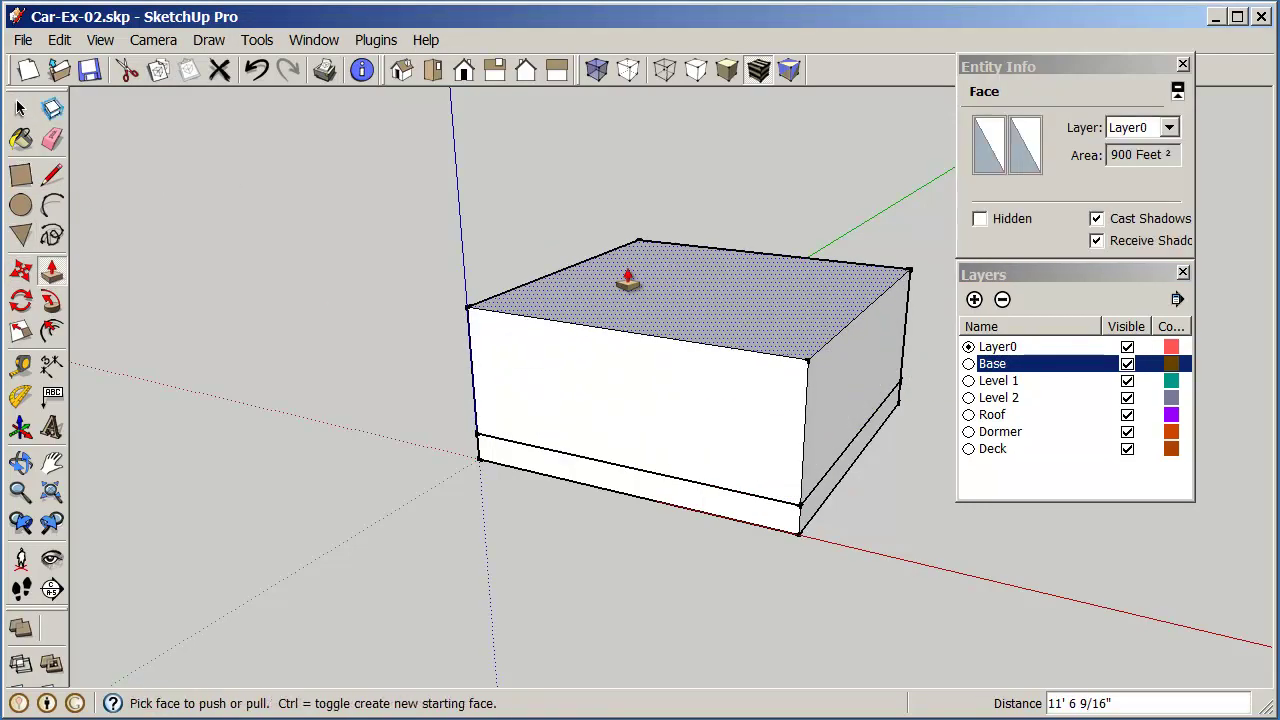
pyautogui.write("9'")
pyautogui.press('Return')
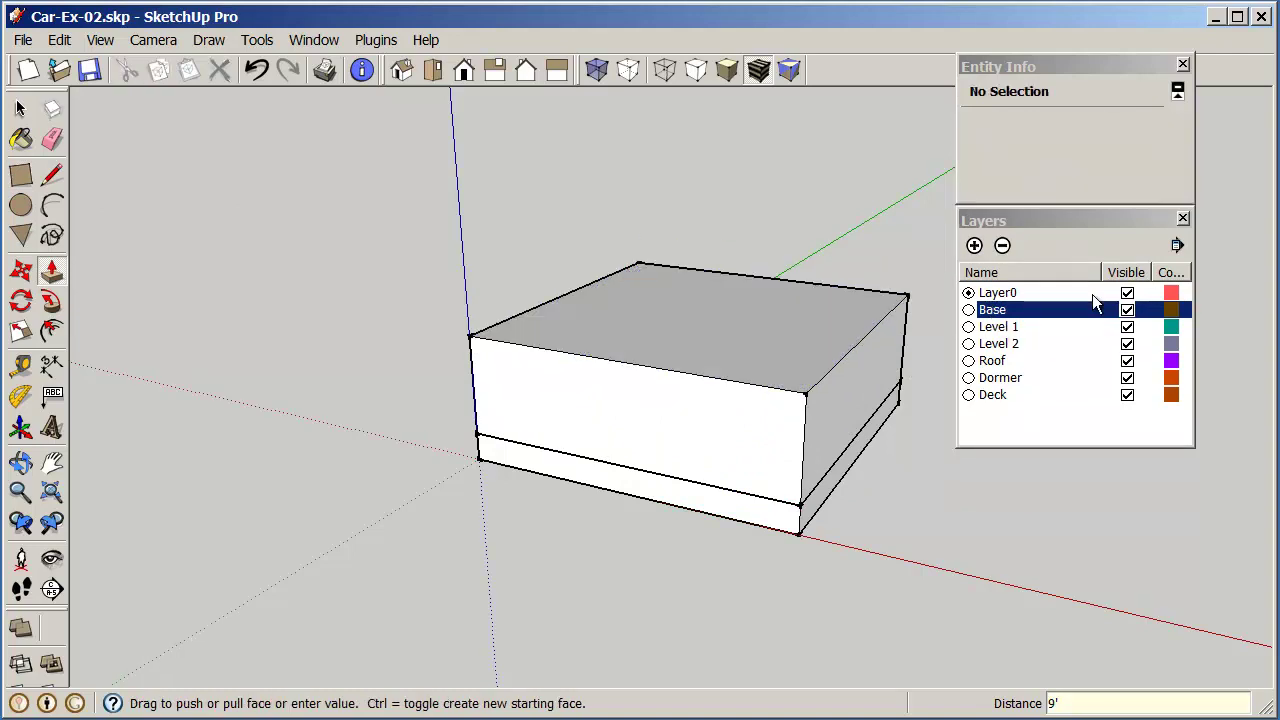
# Hide the Base layer, select the new box and make it a group
pyautogui.click(1127, 310)
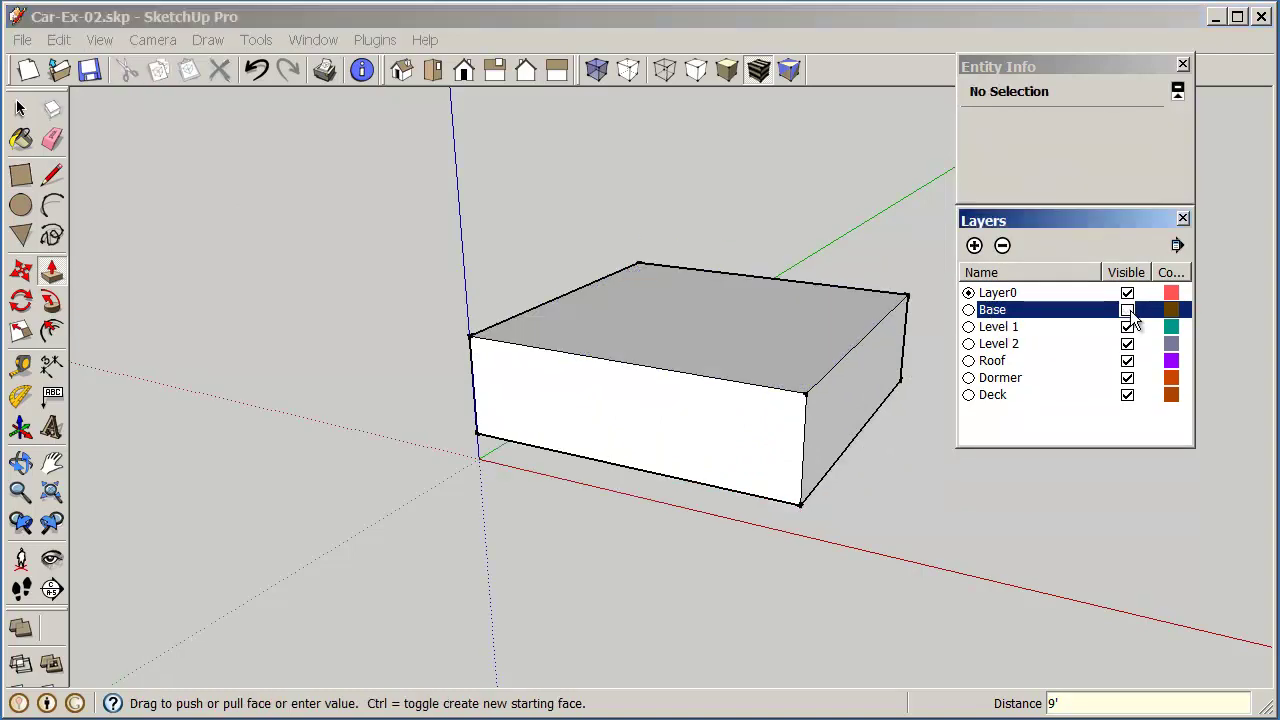
pyautogui.click(20, 108)
pyautogui.moveTo(278, 158); pyautogui.dragTo(928, 577)
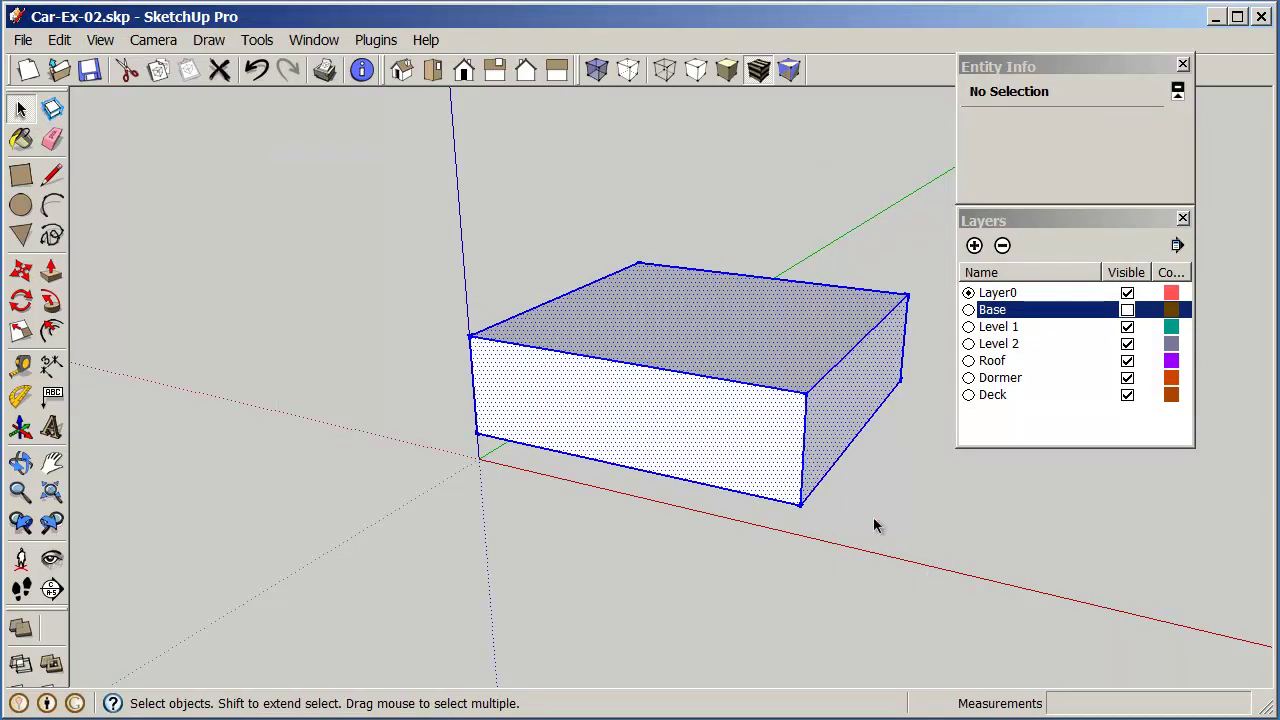
pyautogui.rightClick(735, 333)
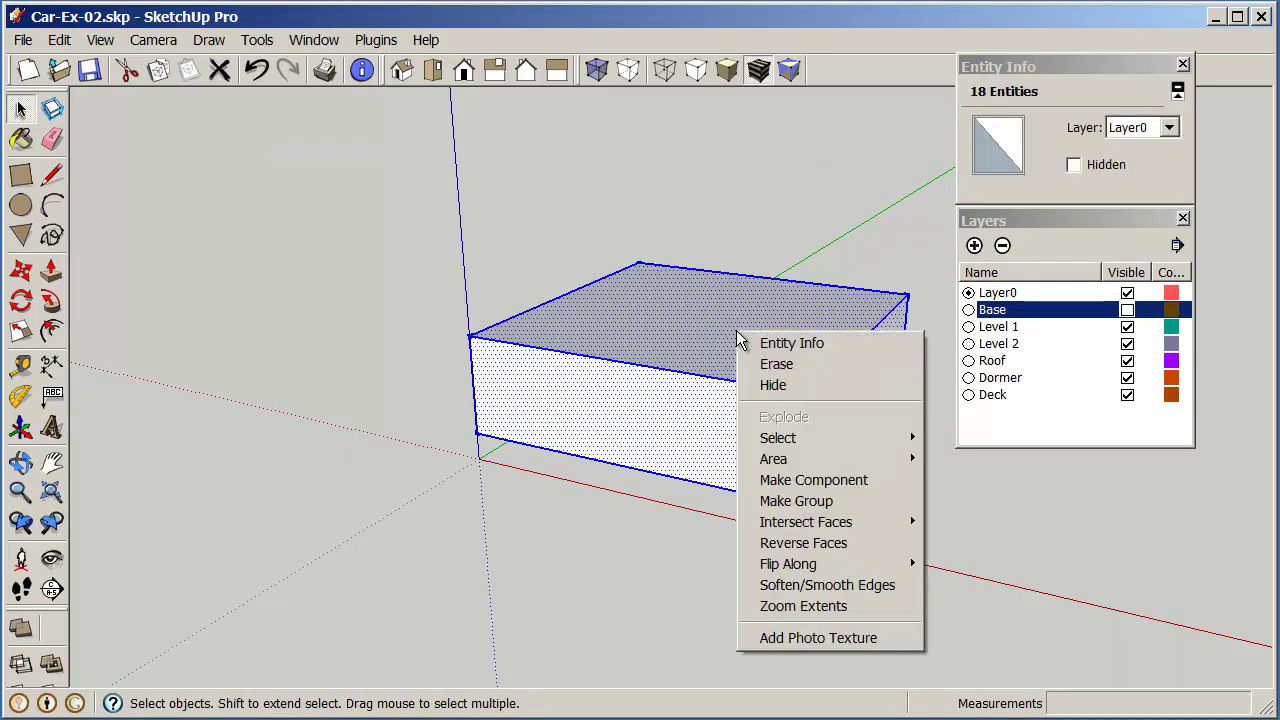
pyautogui.click(810, 501)
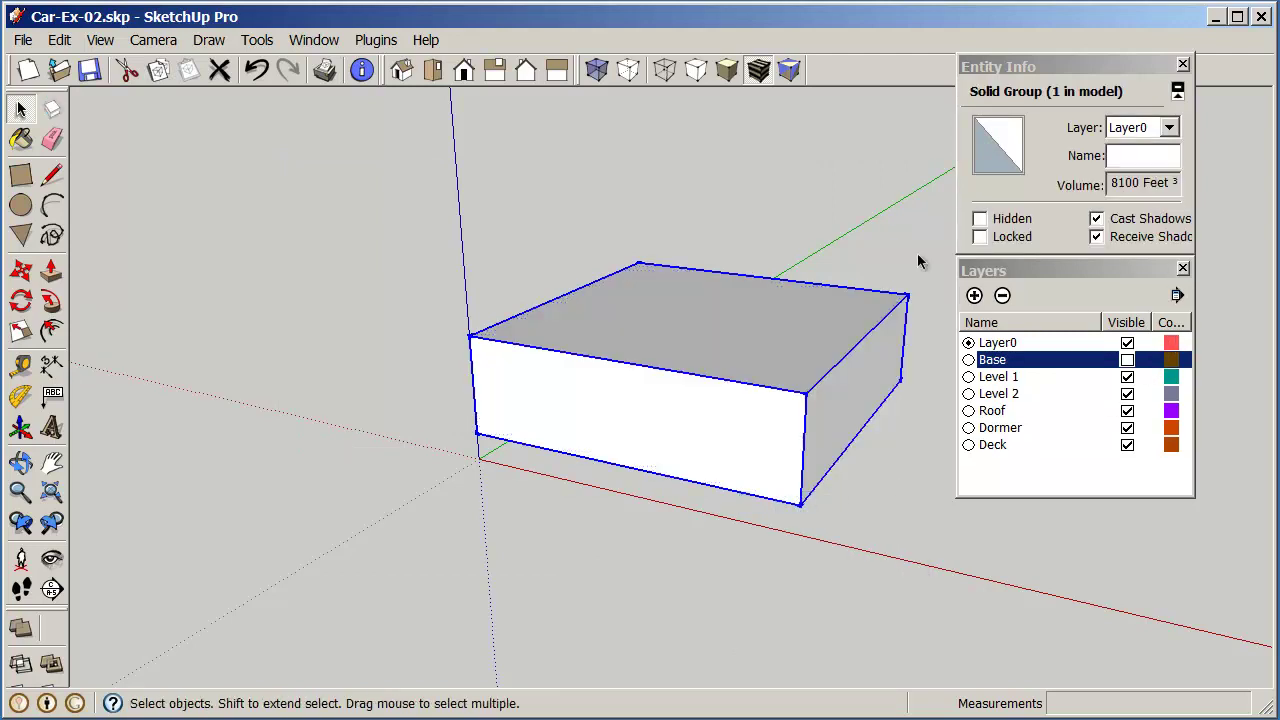
# Assign the box group to Level 1, then restore Base and Level 1 visibility
pyautogui.rightClick(737, 332)
pyautogui.click(812, 341)
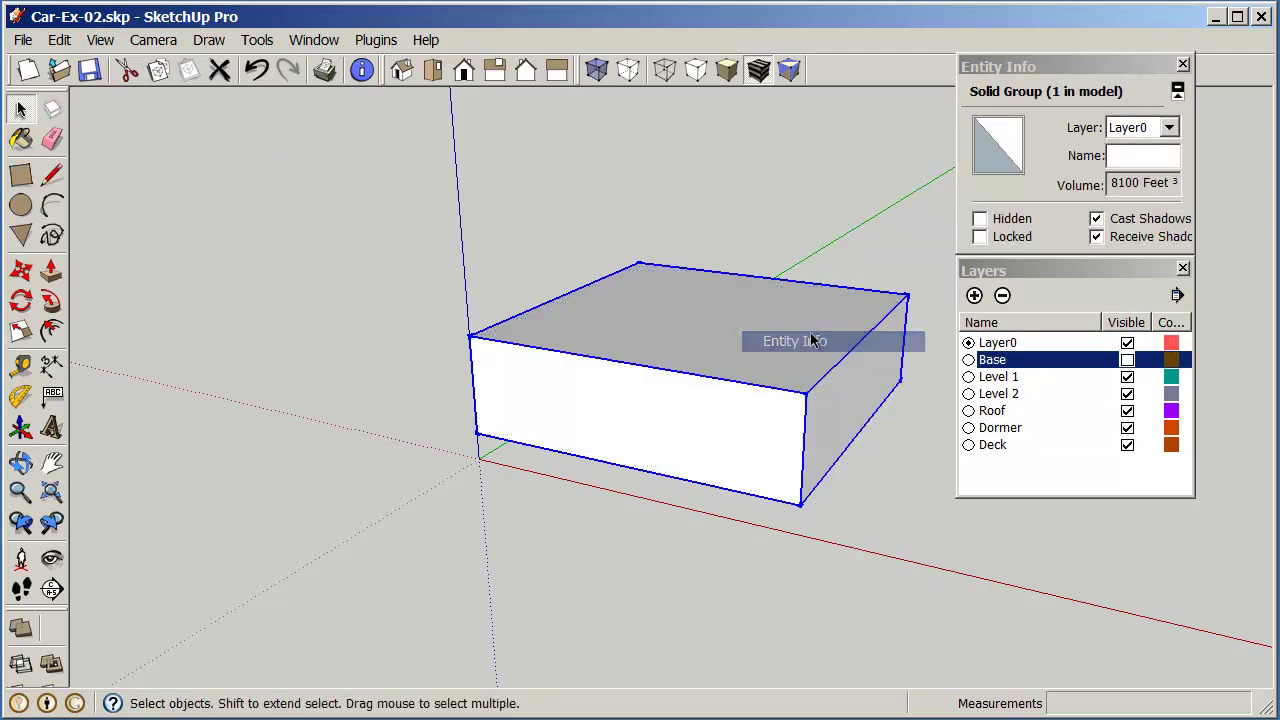
pyautogui.click(1169, 128)
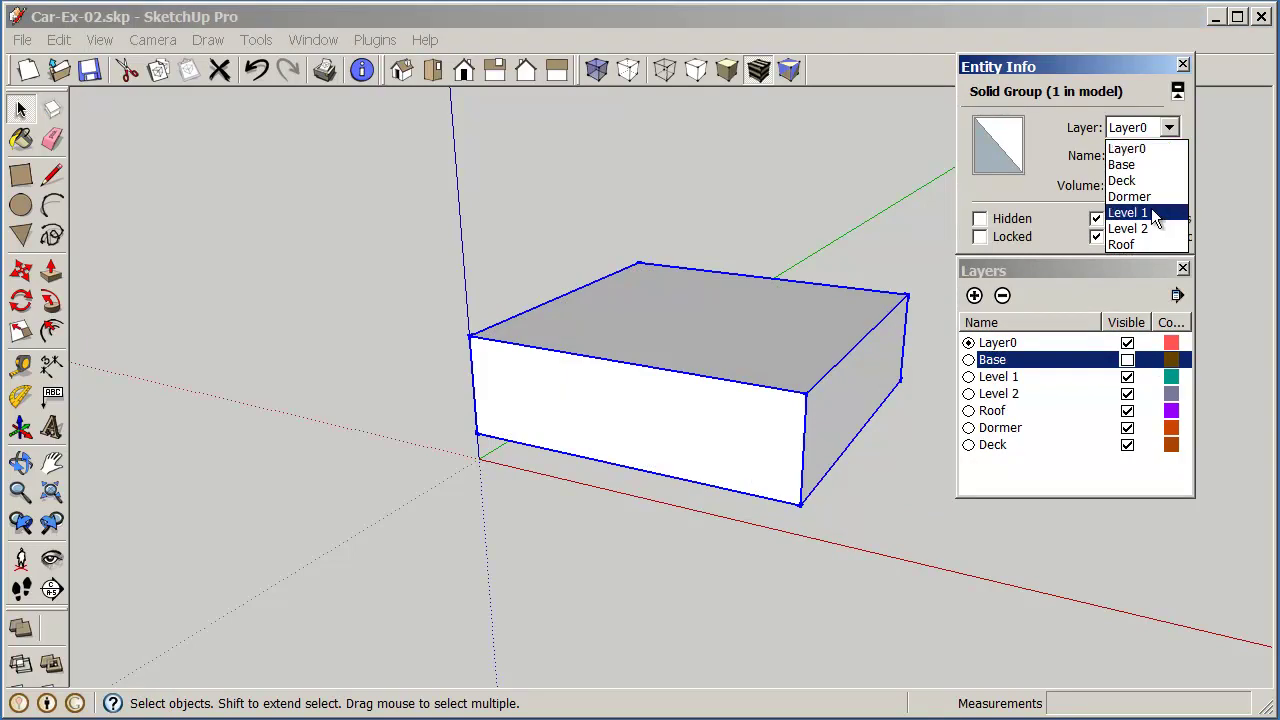
pyautogui.click(1157, 213)
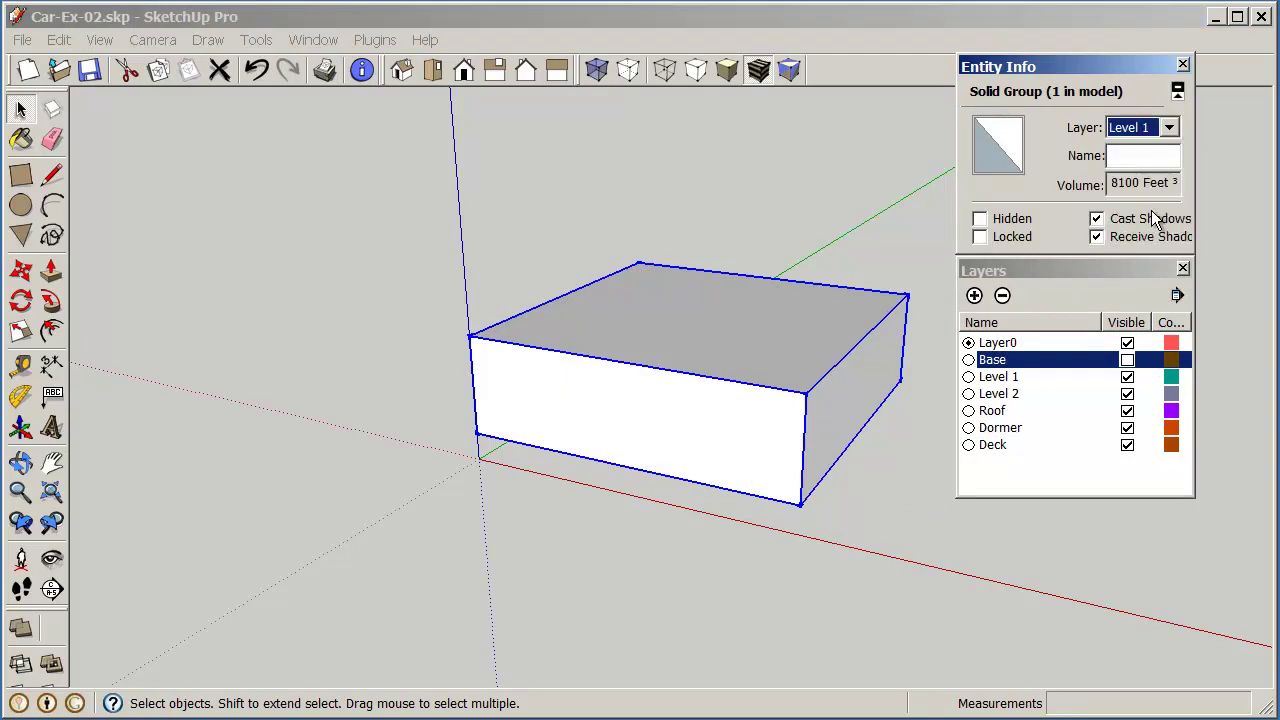
pyautogui.click(1127, 360)
pyautogui.click(1128, 376)
pyautogui.click(1128, 377)
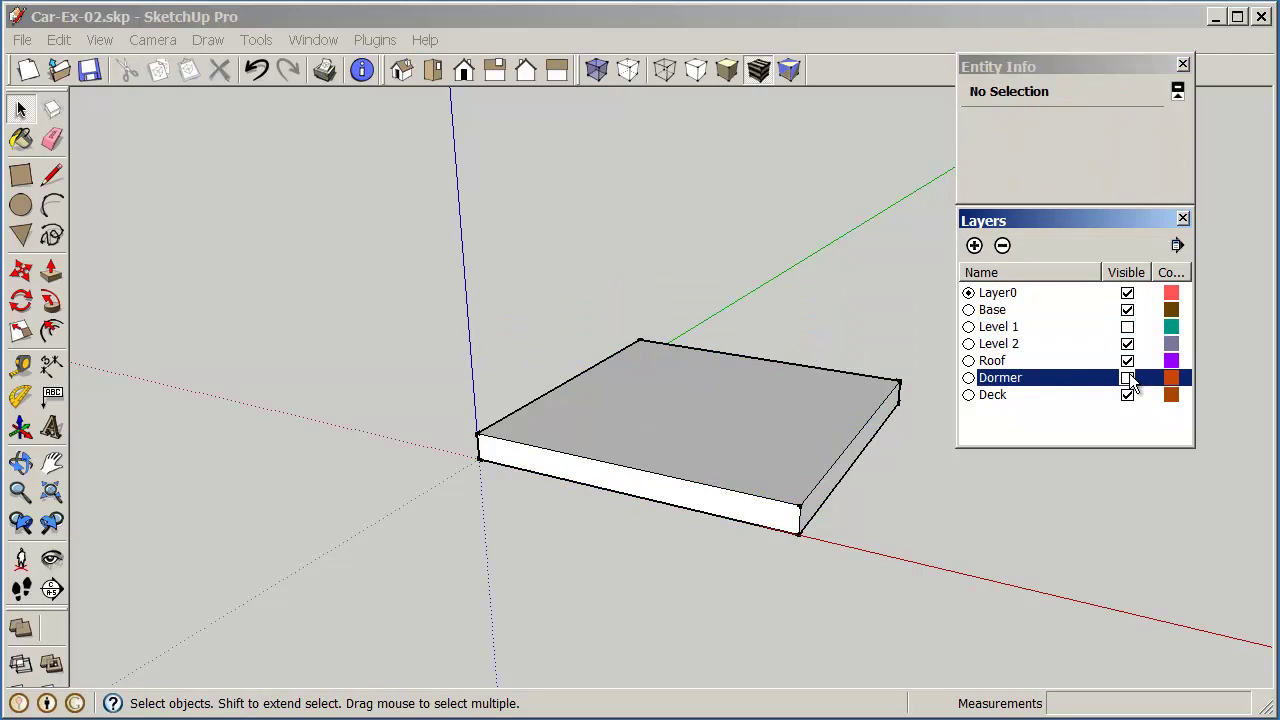
pyautogui.click(1127, 327)
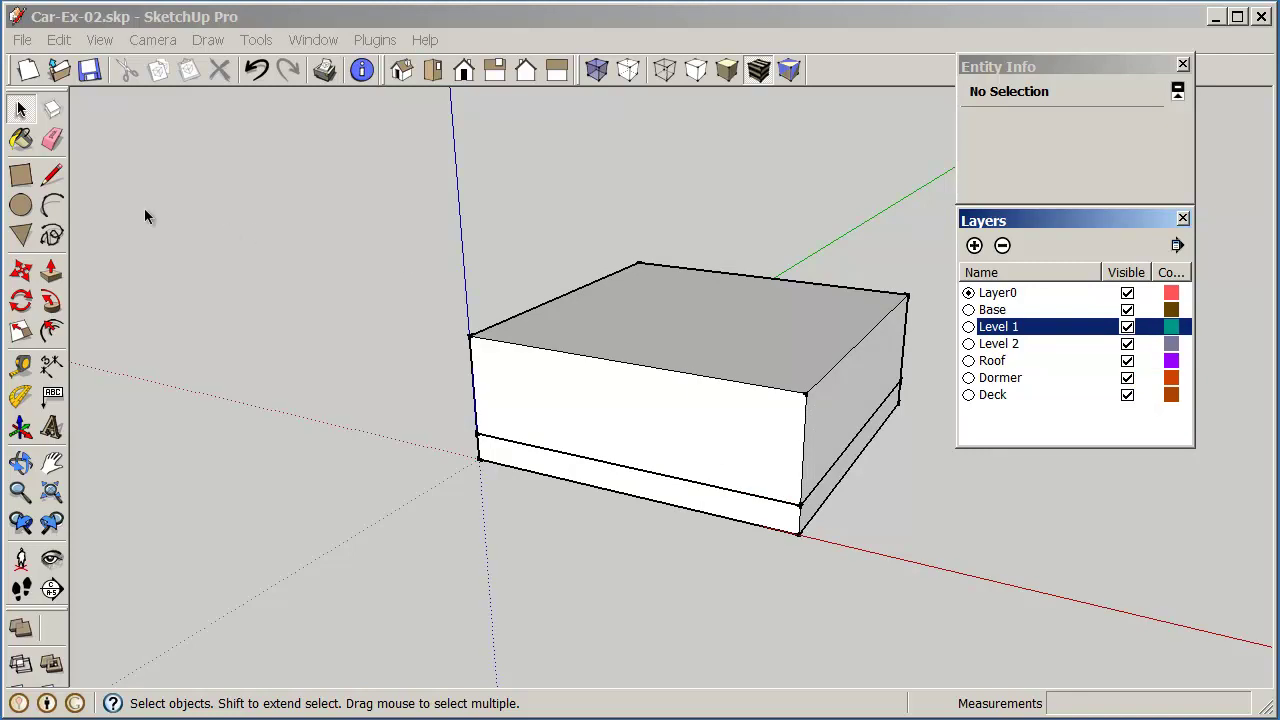
# Draw a rectangle on the Level 1 box top and pull it up 8'
pyautogui.click(21, 175)
pyautogui.click(469, 335)
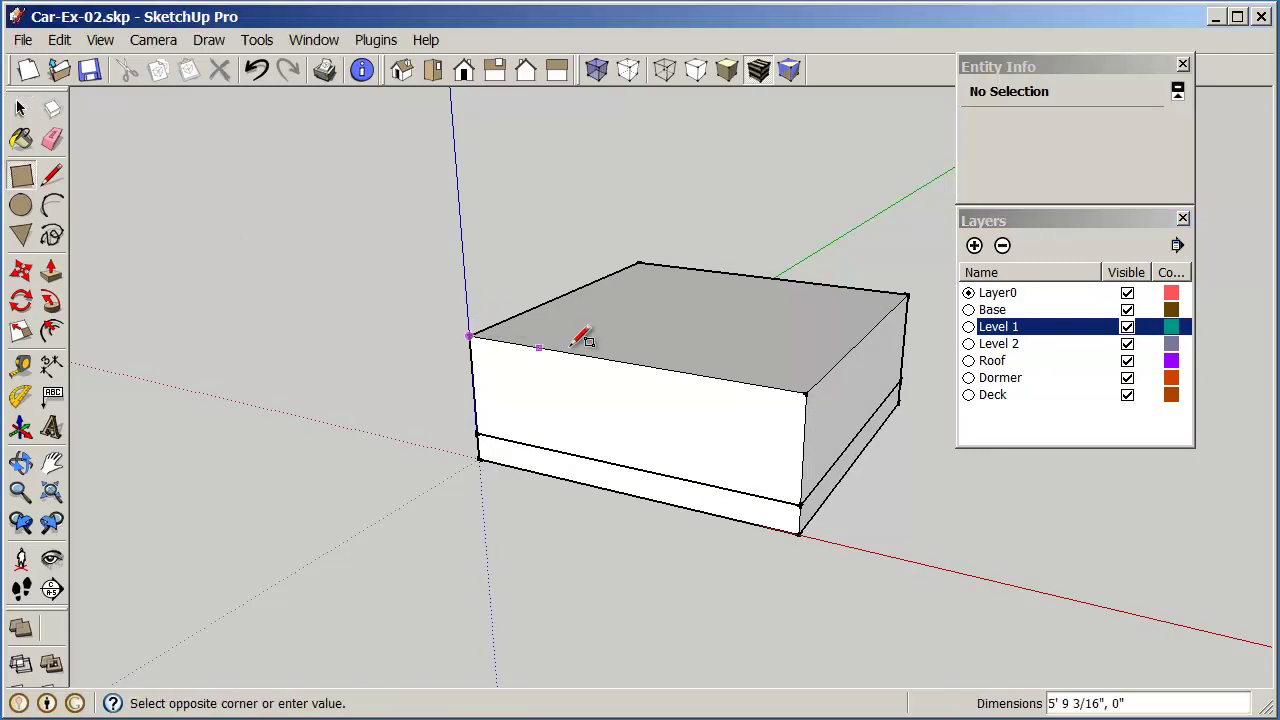
pyautogui.click(908, 294)
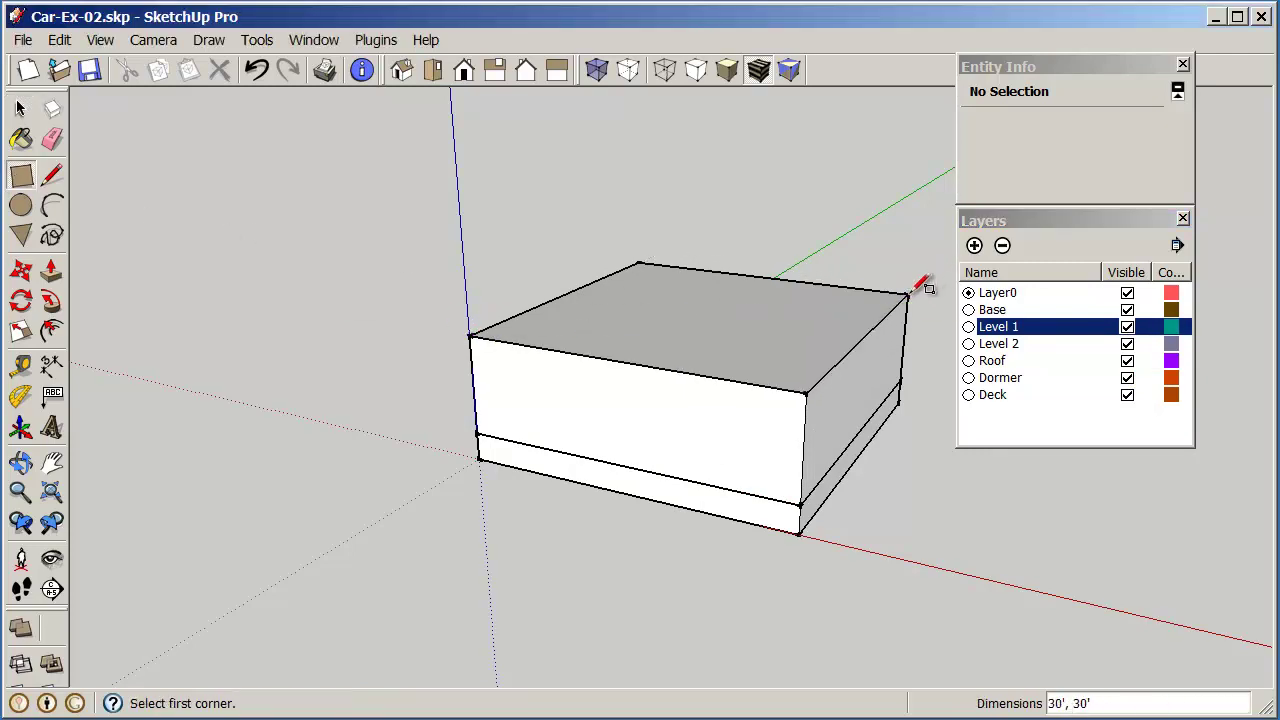
pyautogui.click(51, 270)
pyautogui.moveTo(537, 320); pyautogui.dragTo(627, 242)
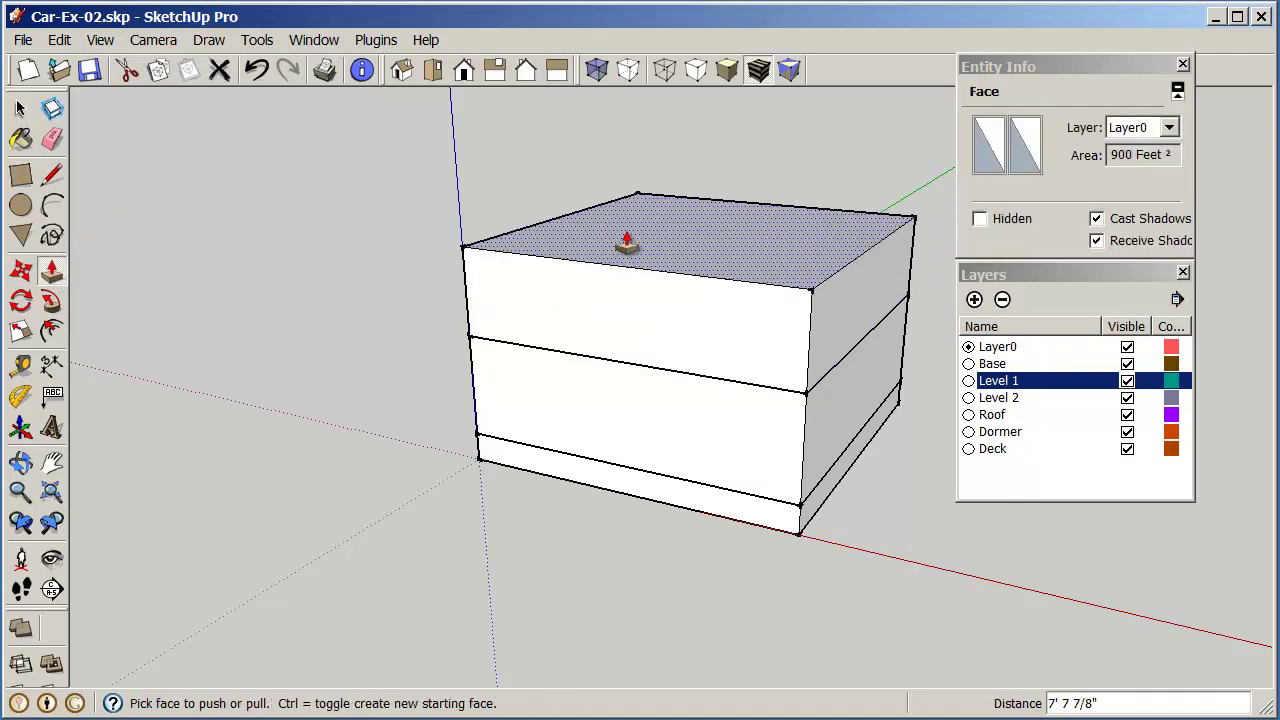
pyautogui.write('8')
pyautogui.press('Return')
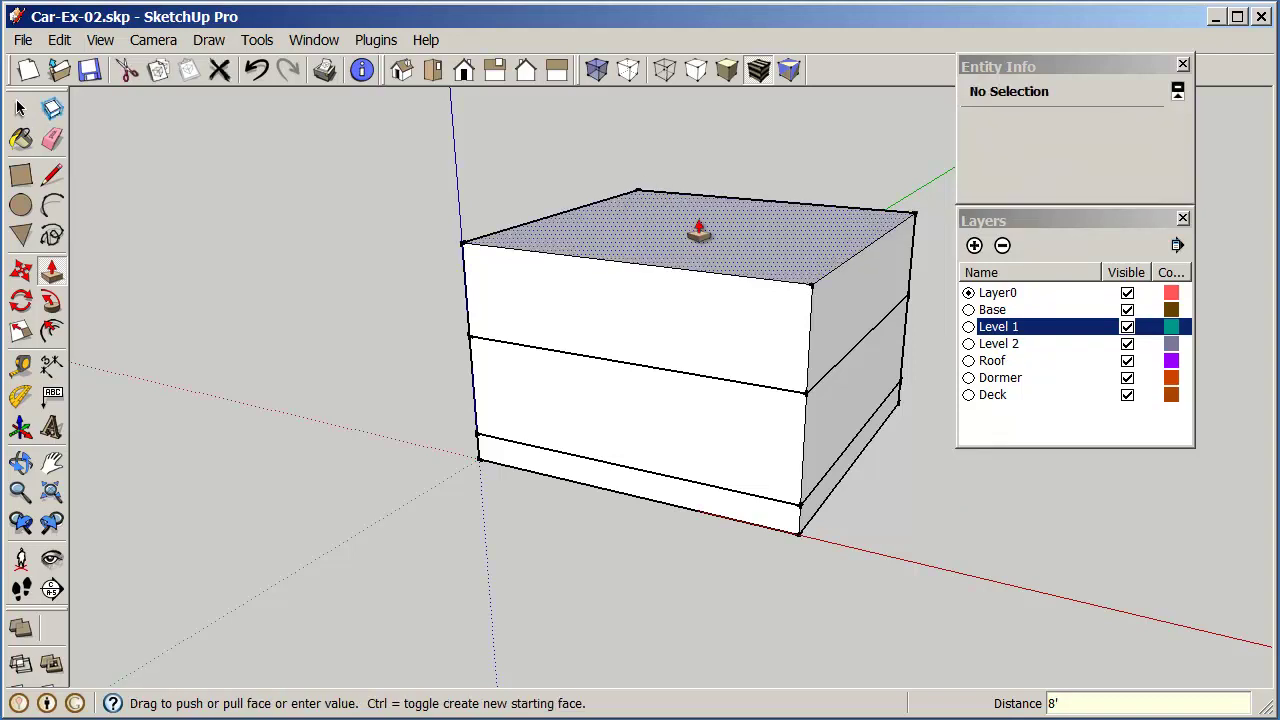
# Hide Level 1 and Base, then group the new box and put it on Level 2
pyautogui.click(1127, 326)
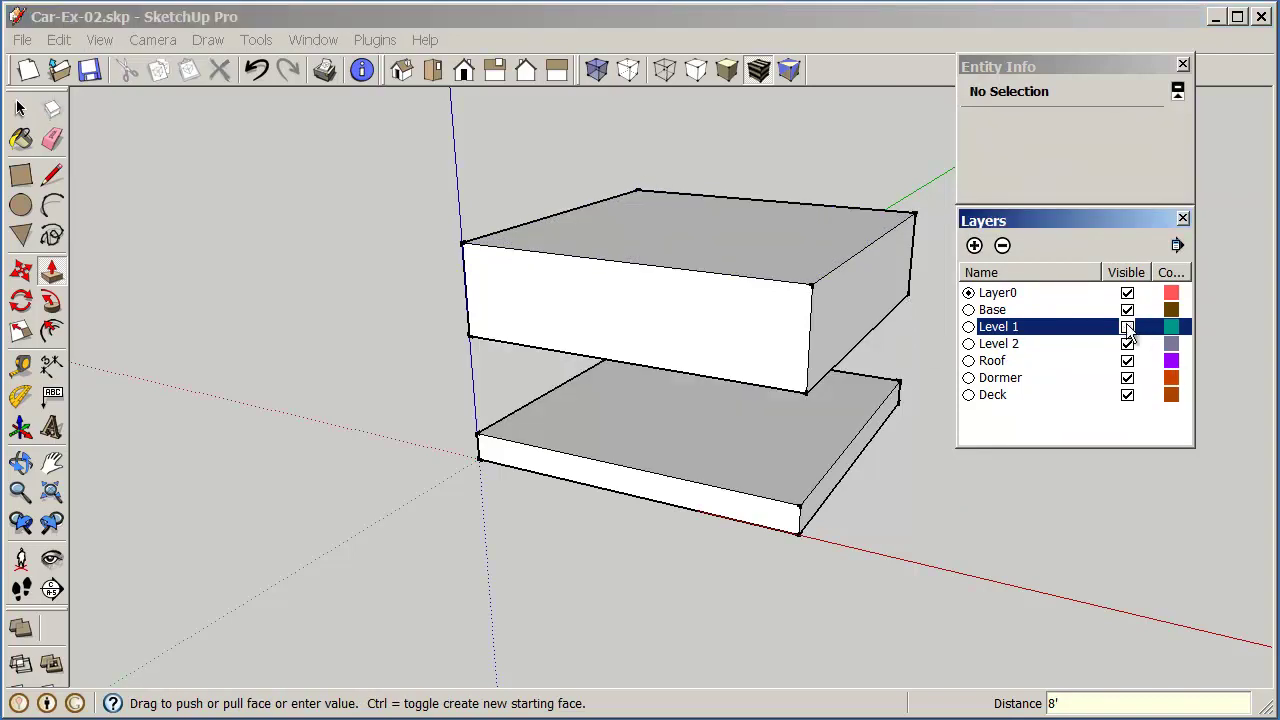
pyautogui.click(1127, 309)
pyautogui.press('space')
pyautogui.moveTo(421, 137); pyautogui.dragTo(931, 425)
pyautogui.rightClick(711, 318)
pyautogui.click(808, 488)
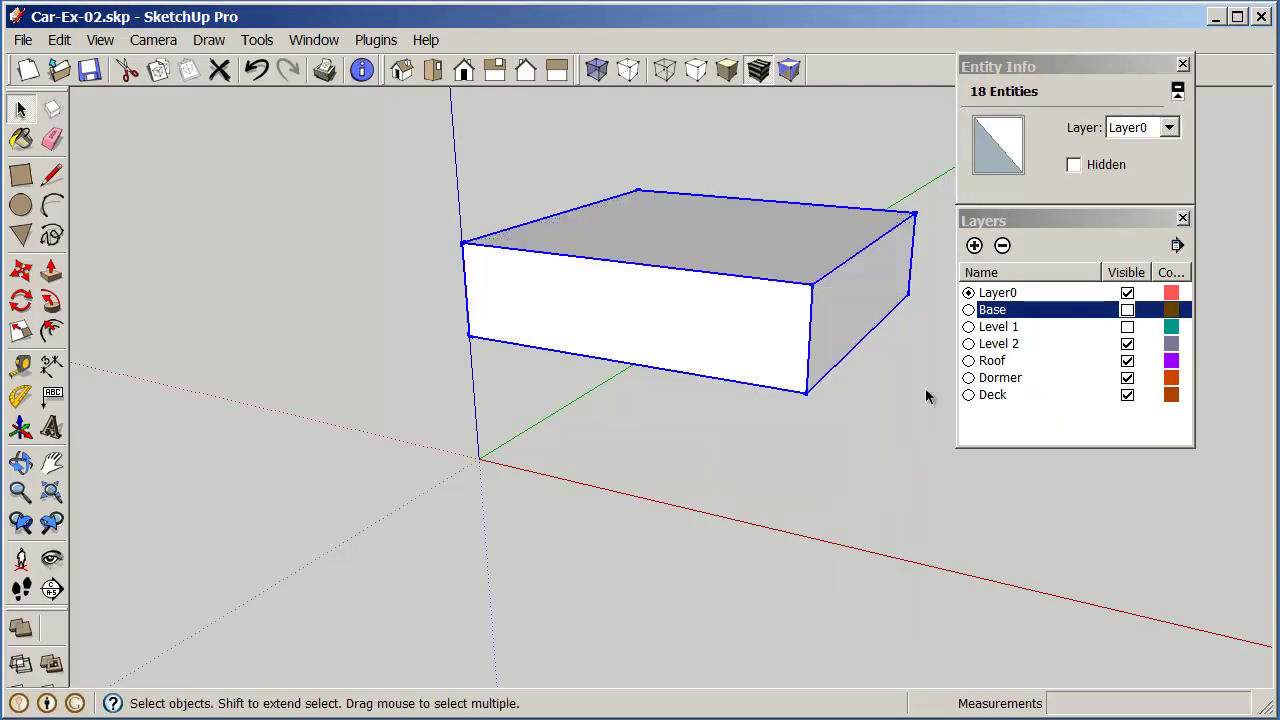
pyautogui.click(1169, 128)
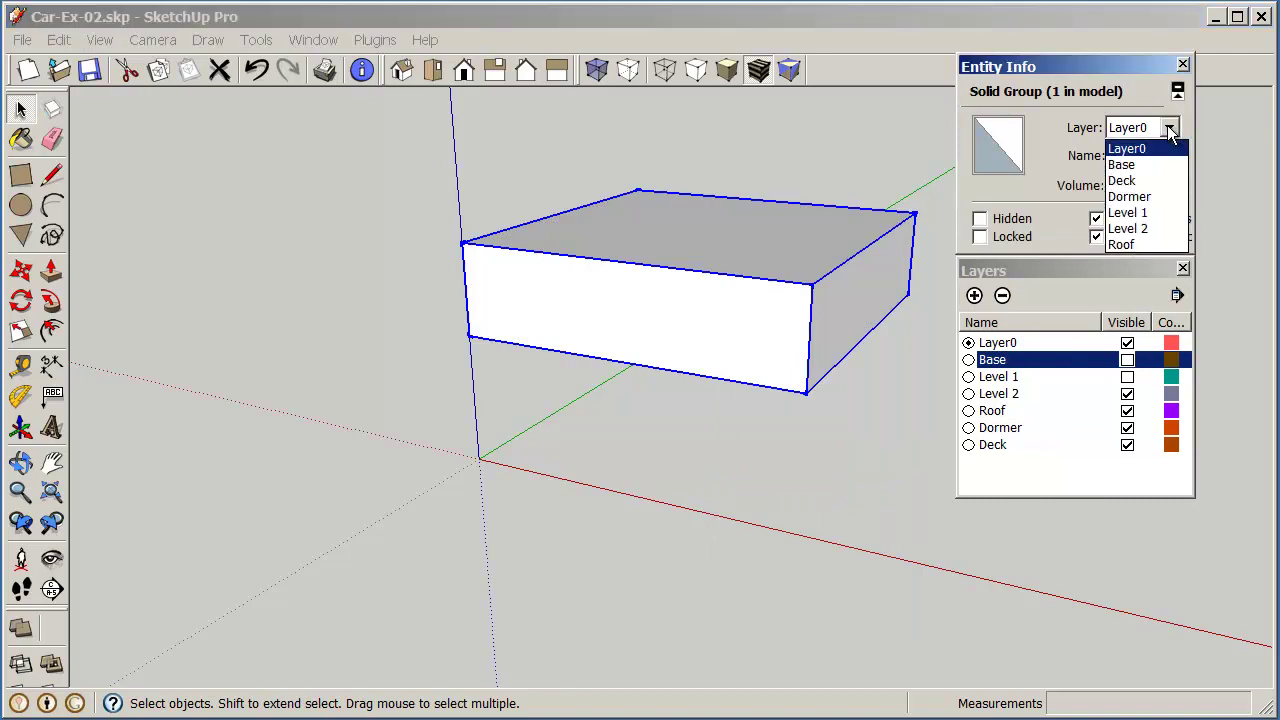
pyautogui.click(1148, 229)
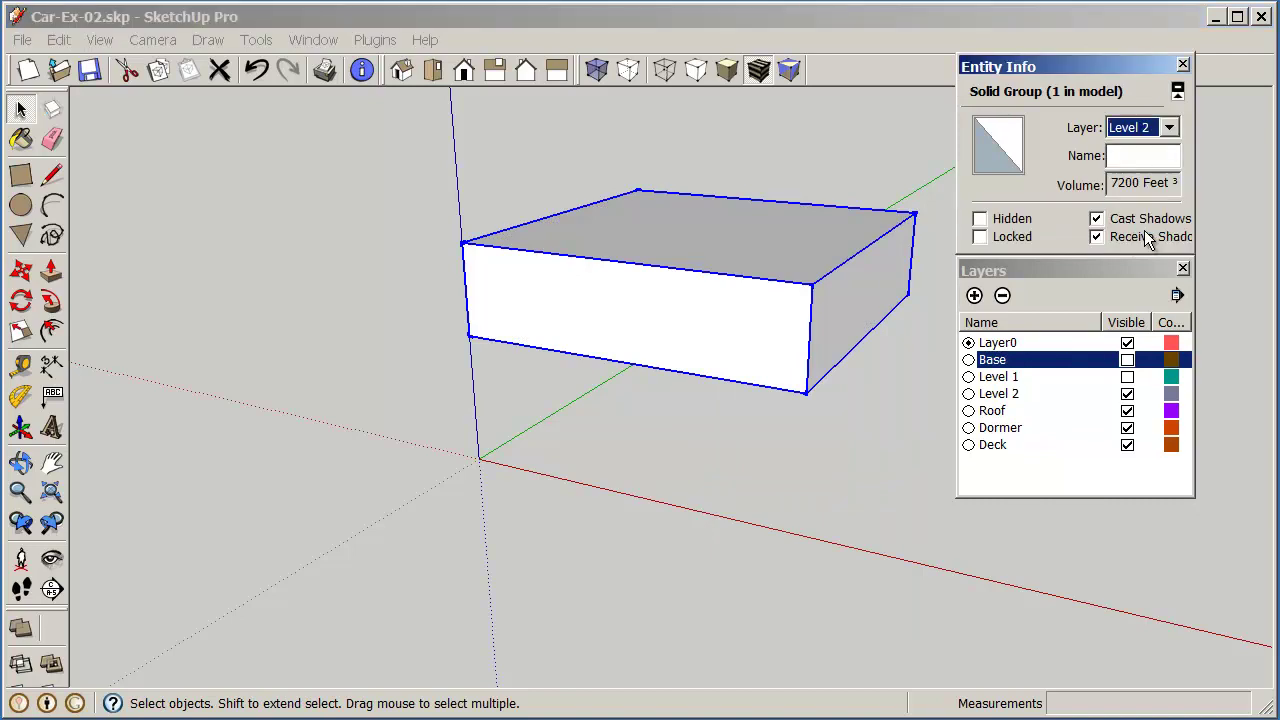
# Show Base and Level 1 again, toggling Level 2, Level 1 and Base to check each
pyautogui.click(1127, 360)
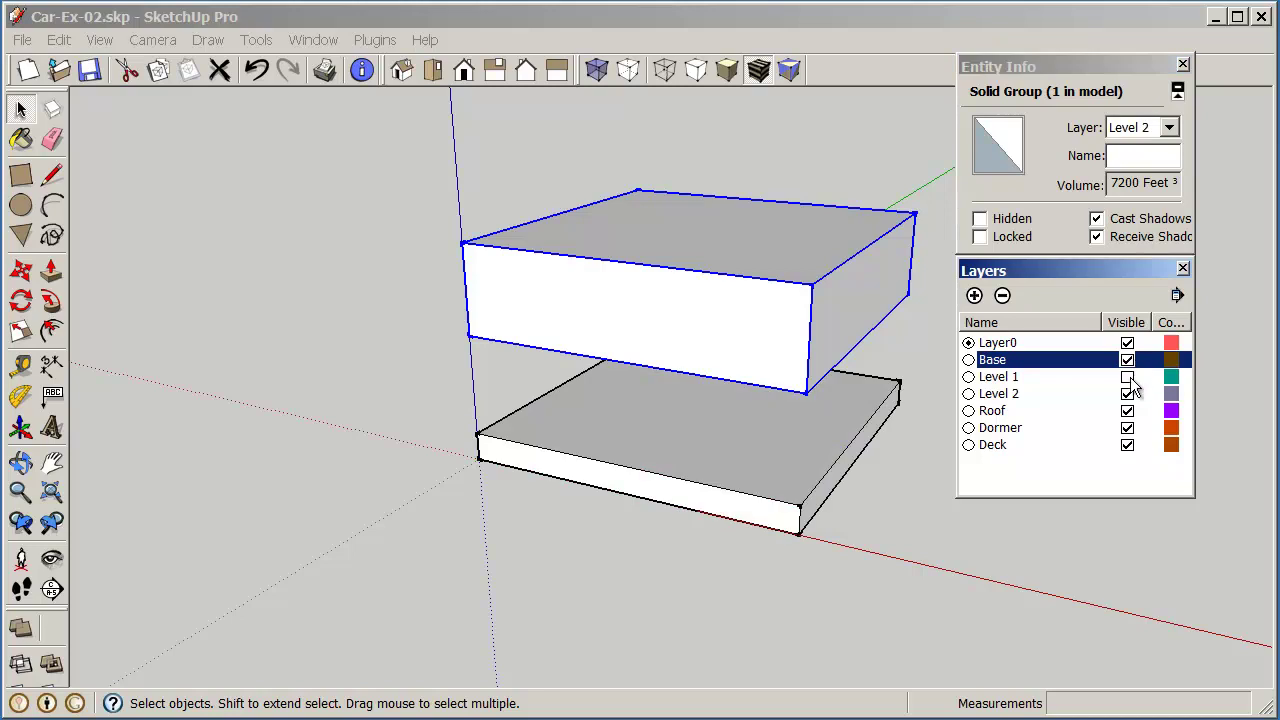
pyautogui.click(1128, 377)
pyautogui.click(882, 474)
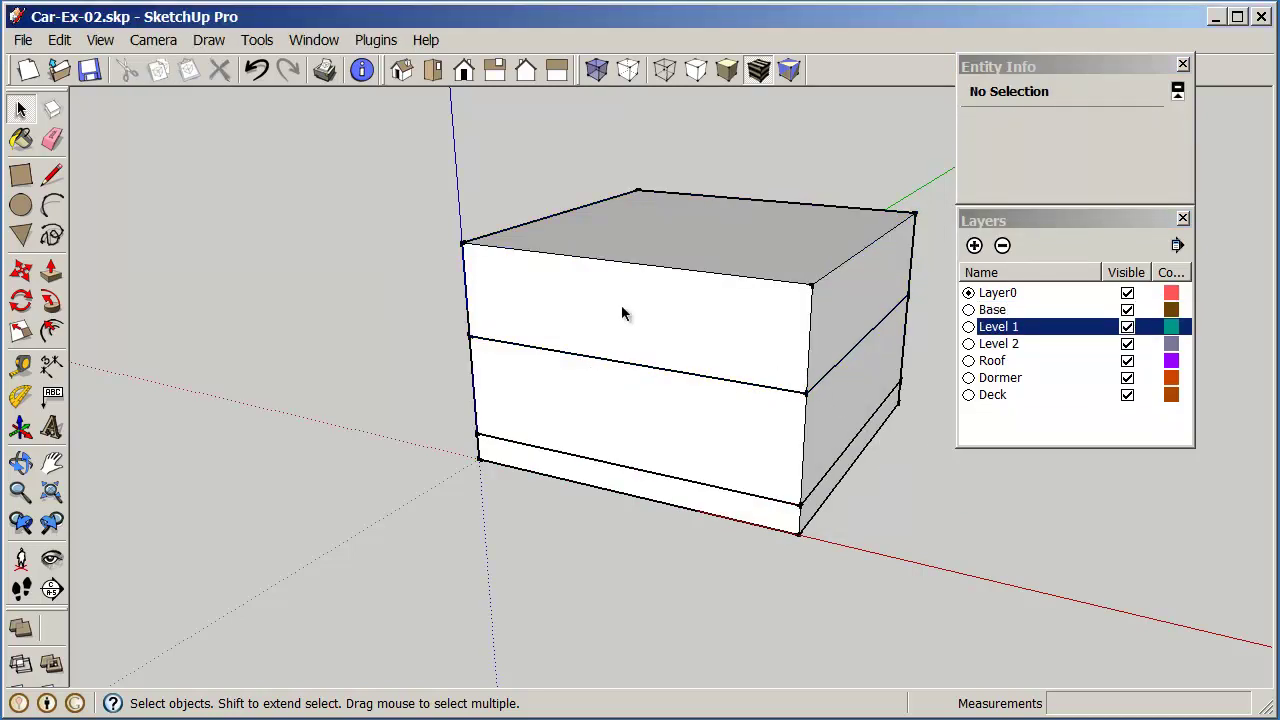
pyautogui.click(1127, 344)
pyautogui.click(1127, 344)
pyautogui.click(1127, 327)
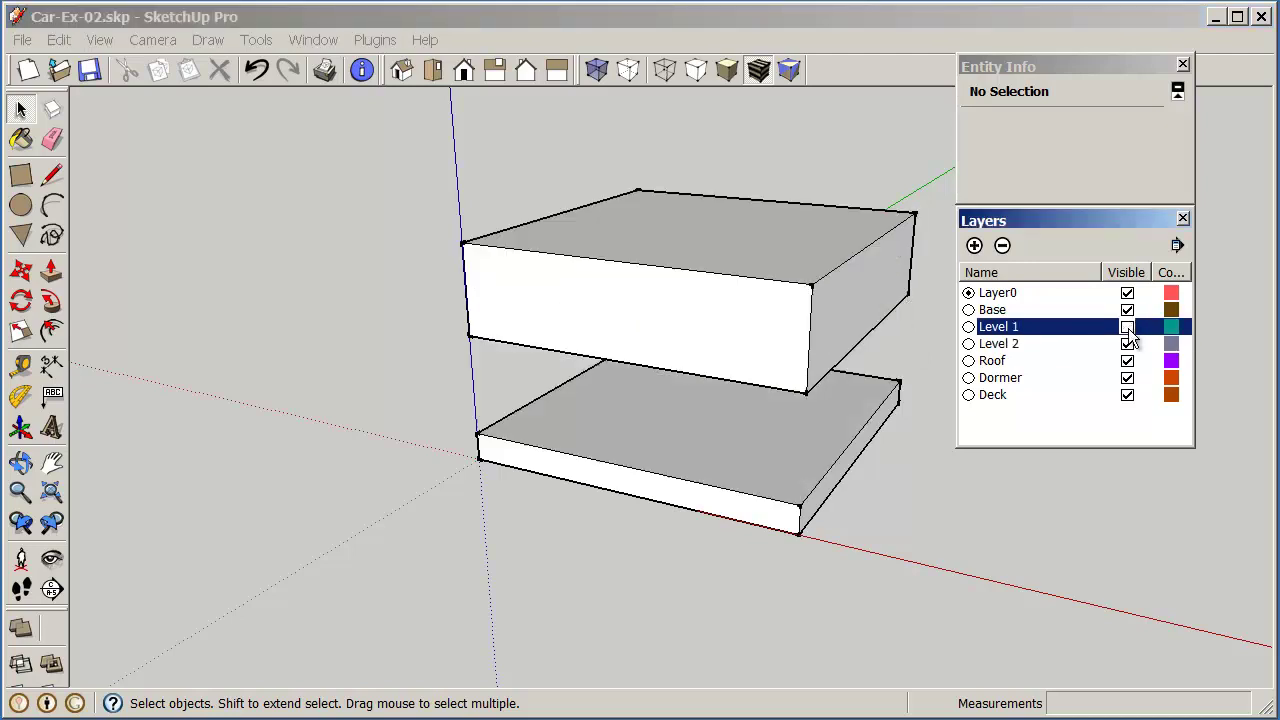
pyautogui.click(1127, 327)
pyautogui.click(1127, 310)
pyautogui.click(1127, 310)
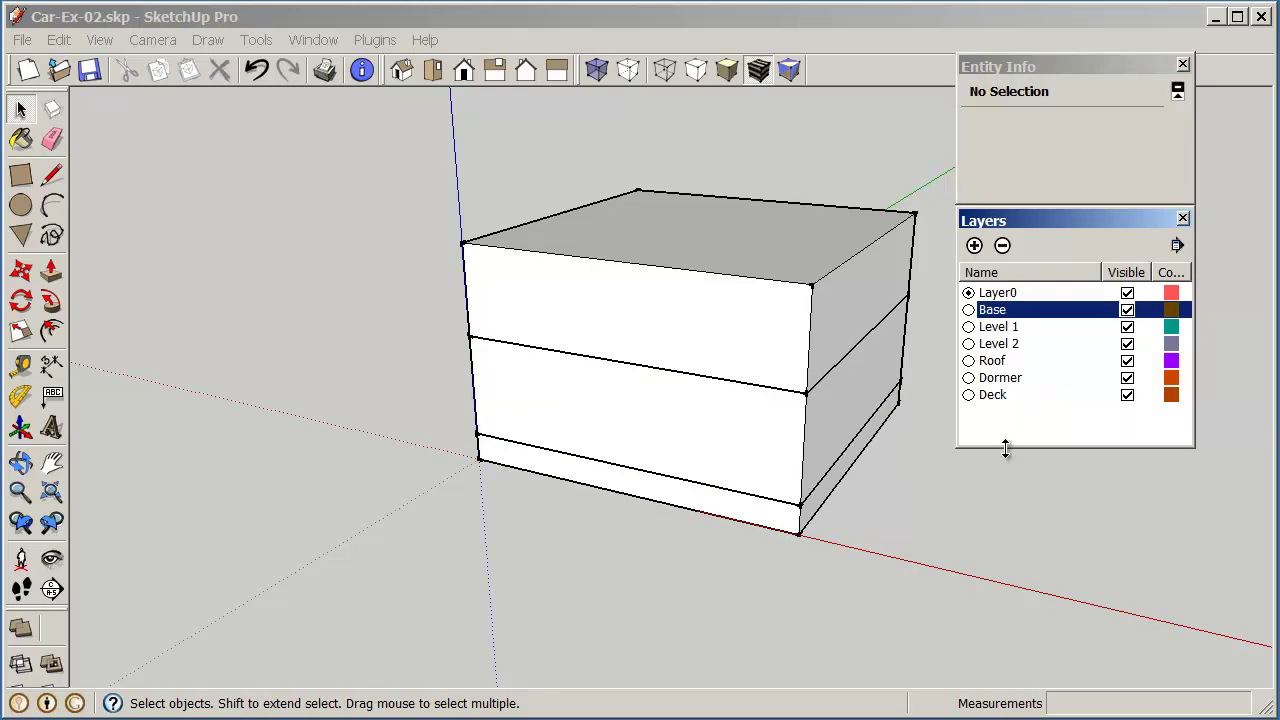
# Draw a rectangle on the house top and hide the Base, Level 1 and Level 2 layers
pyautogui.click(20, 174)
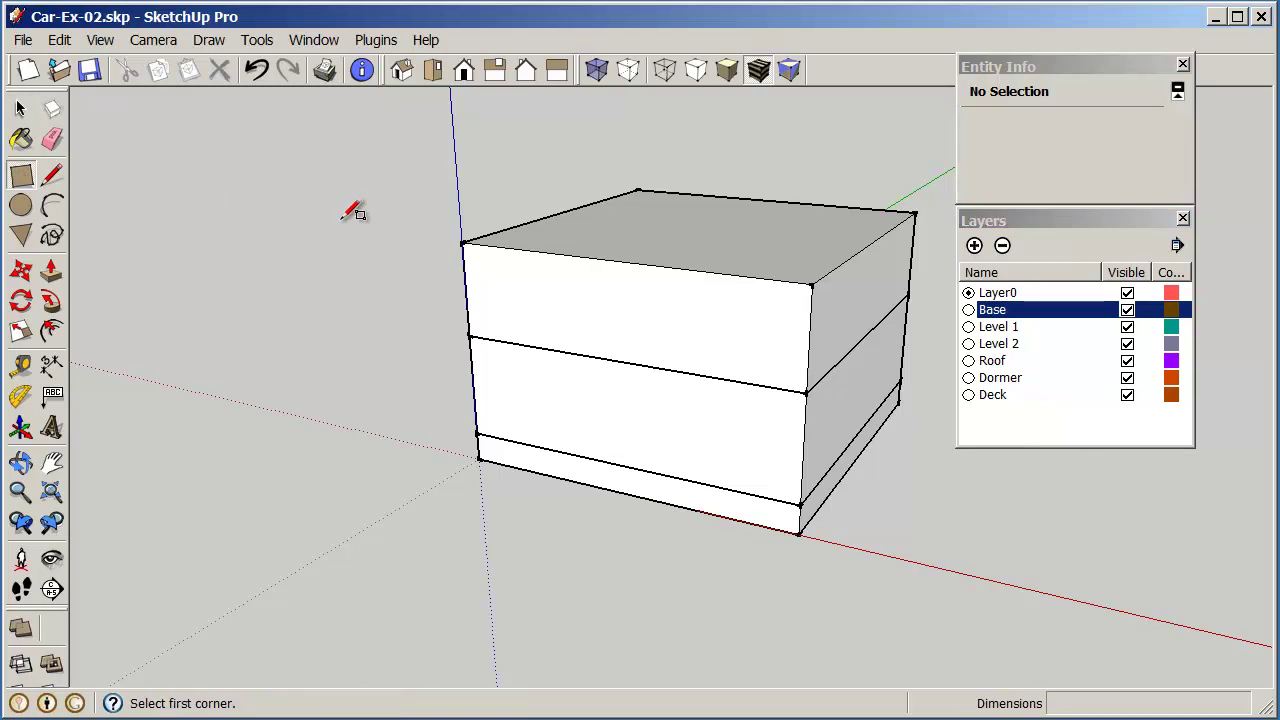
pyautogui.click(462, 242)
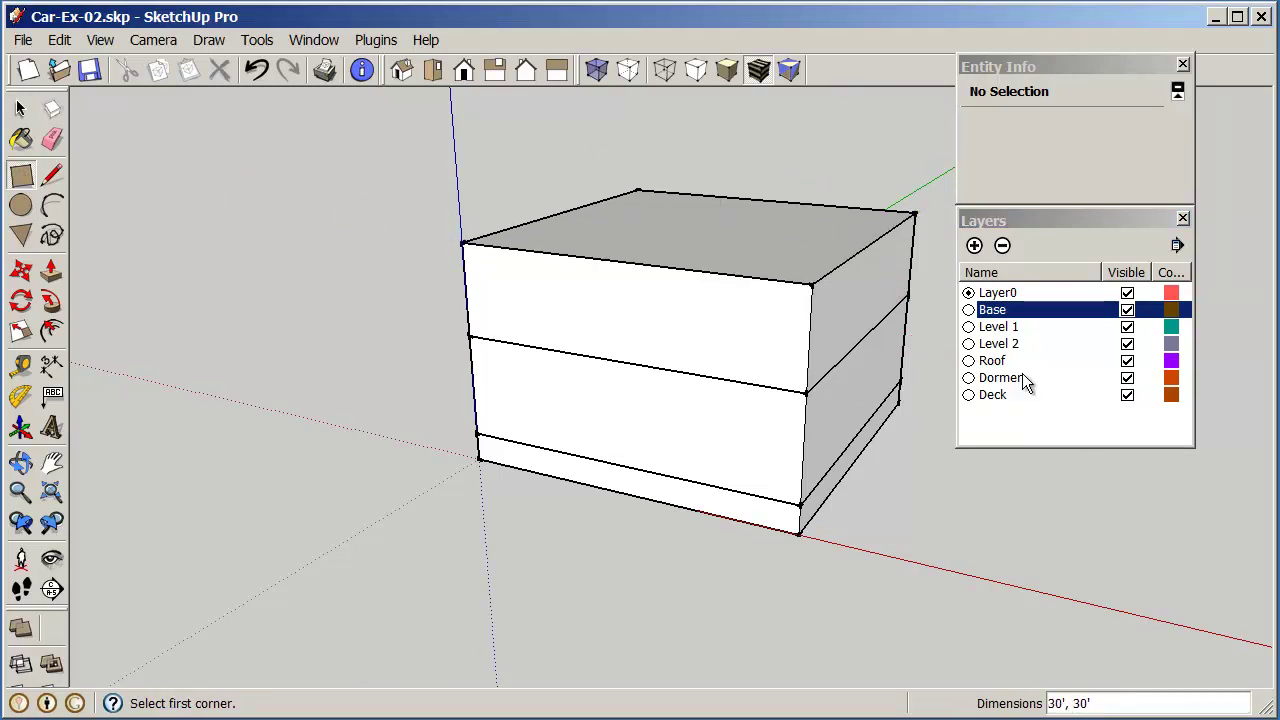
pyautogui.click(1127, 309)
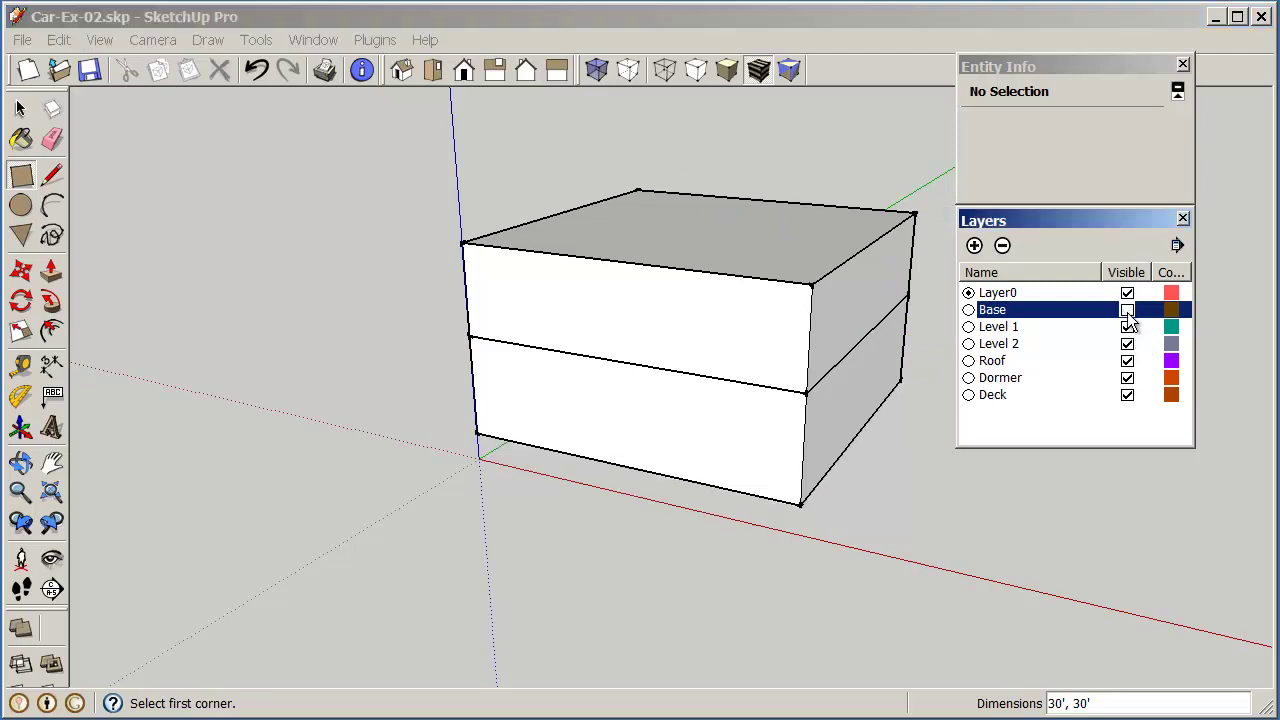
pyautogui.click(1127, 326)
pyautogui.click(1127, 343)
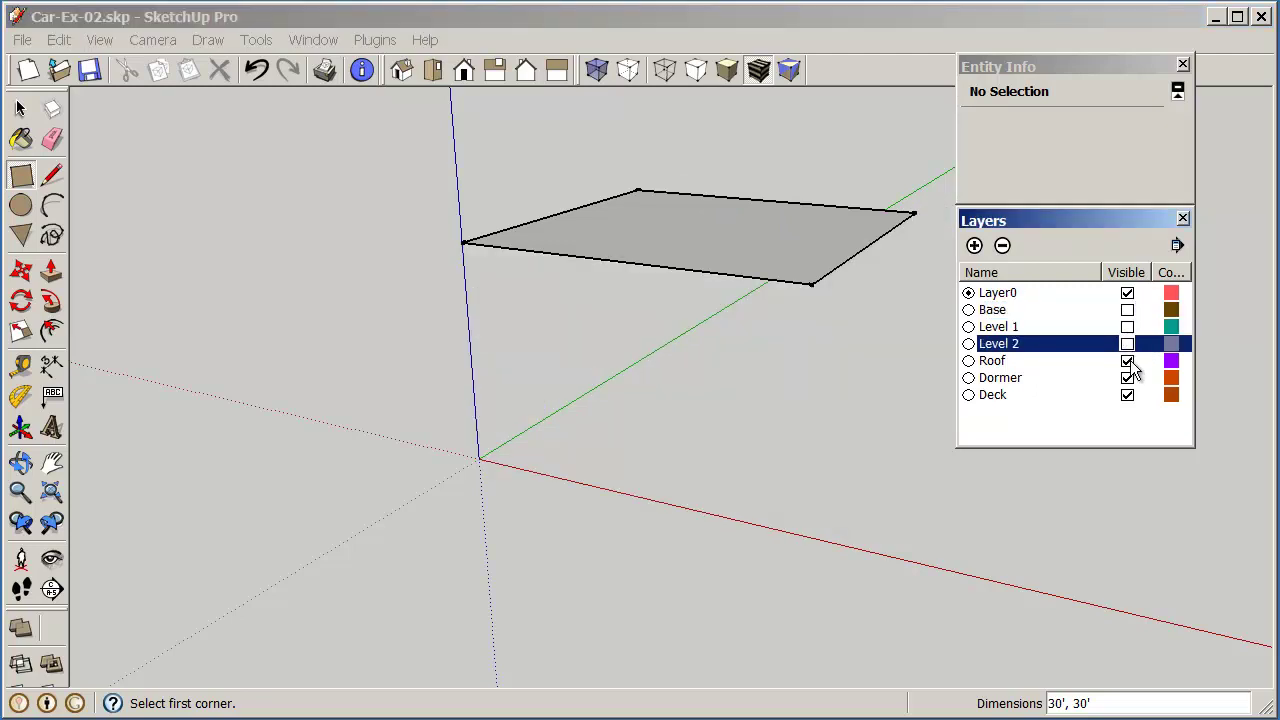
# Offset the rectangle's outline 24 inches outward for the roof overhang
pyautogui.click(52, 333)
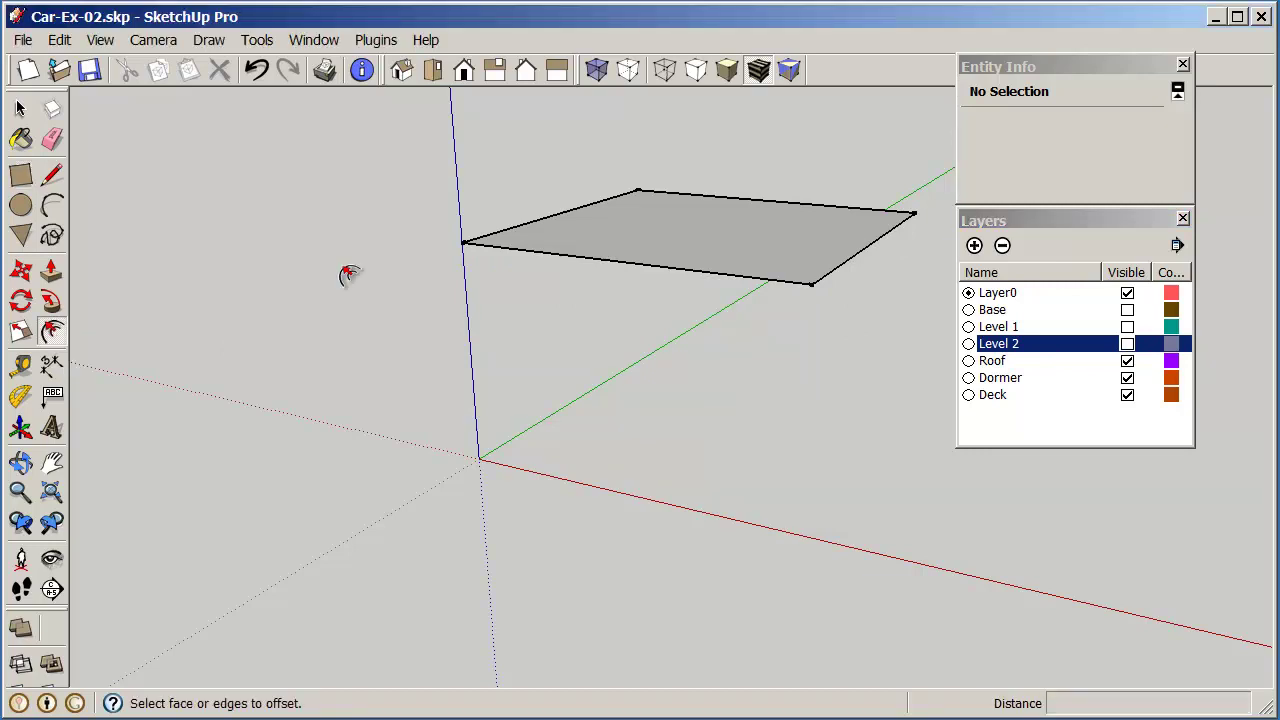
pyautogui.click(651, 234)
pyautogui.click(524, 207)
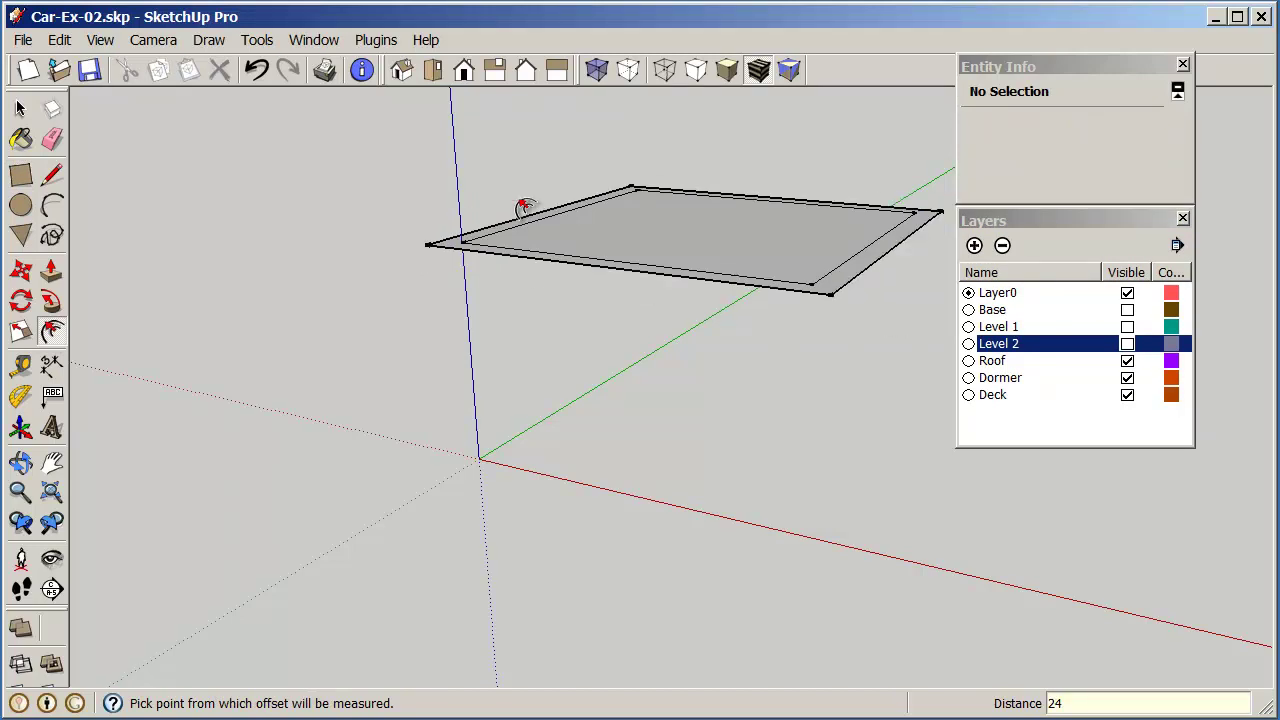
# Erase the inner outline edges, undoing mistakes, leaving a single flat roof face
pyautogui.click(52, 138)
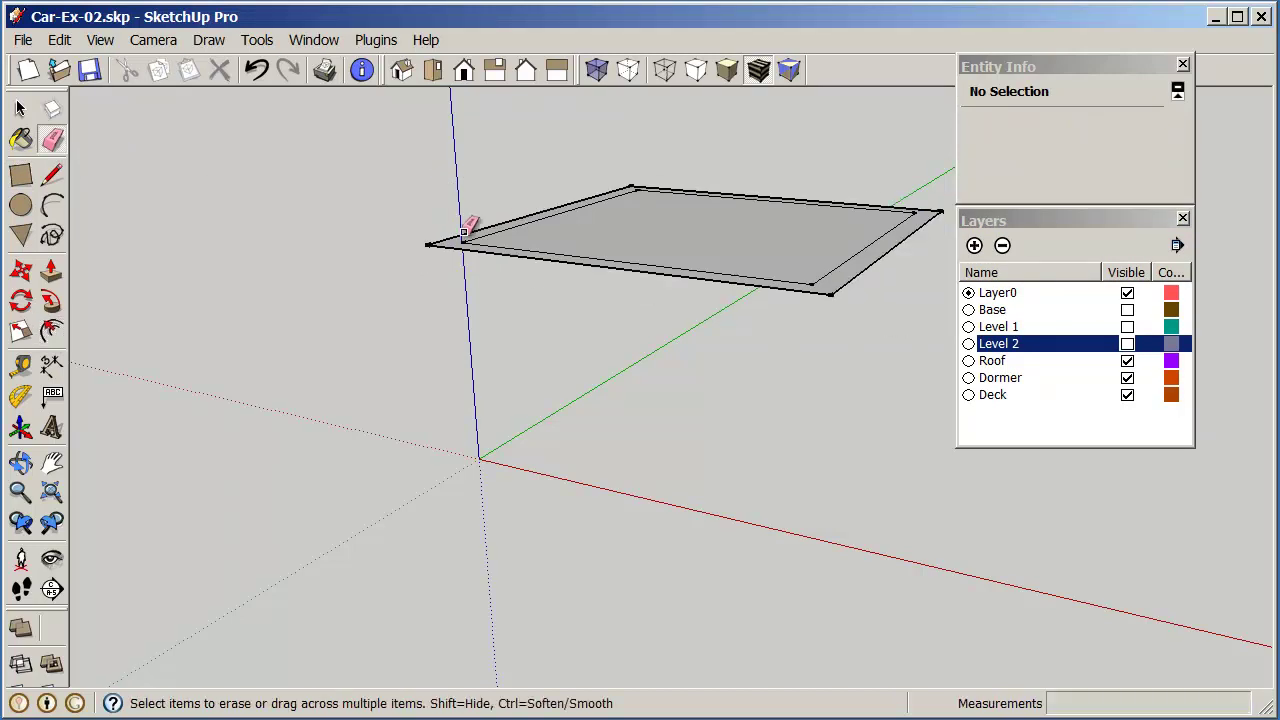
pyautogui.moveTo(492, 248); pyautogui.dragTo(491, 224)
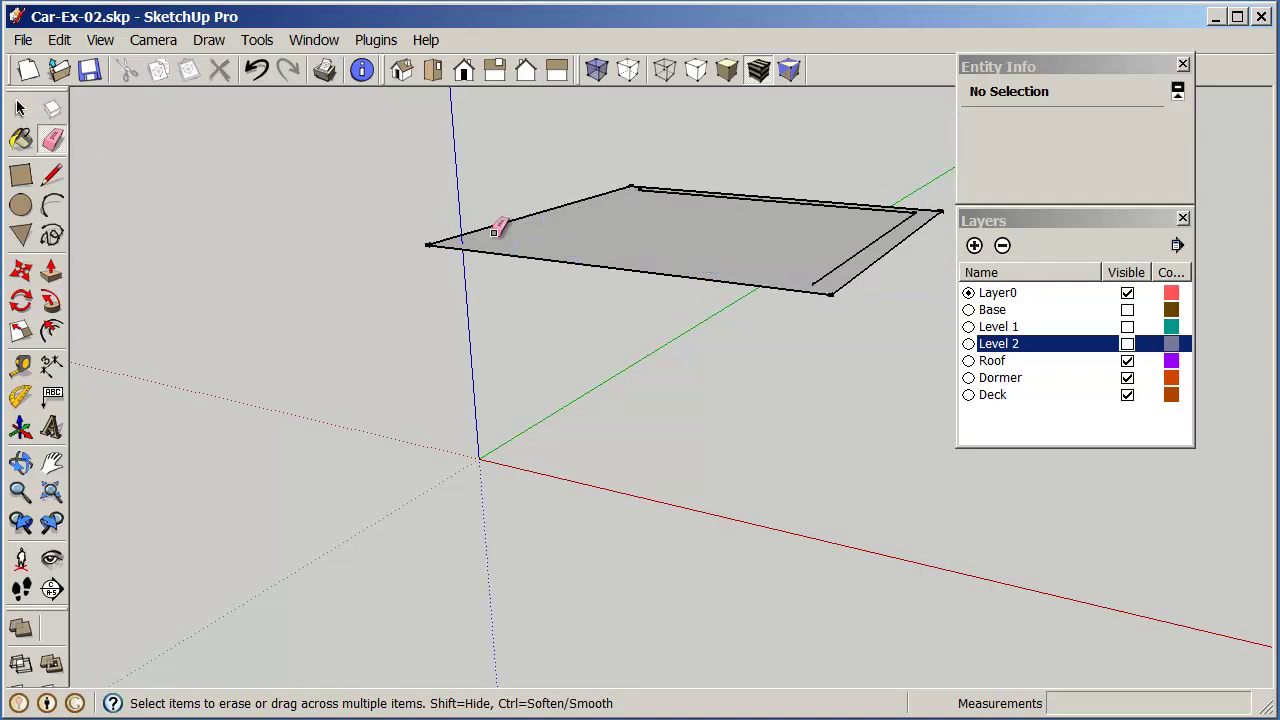
pyautogui.click(857, 248)
pyautogui.click(830, 200)
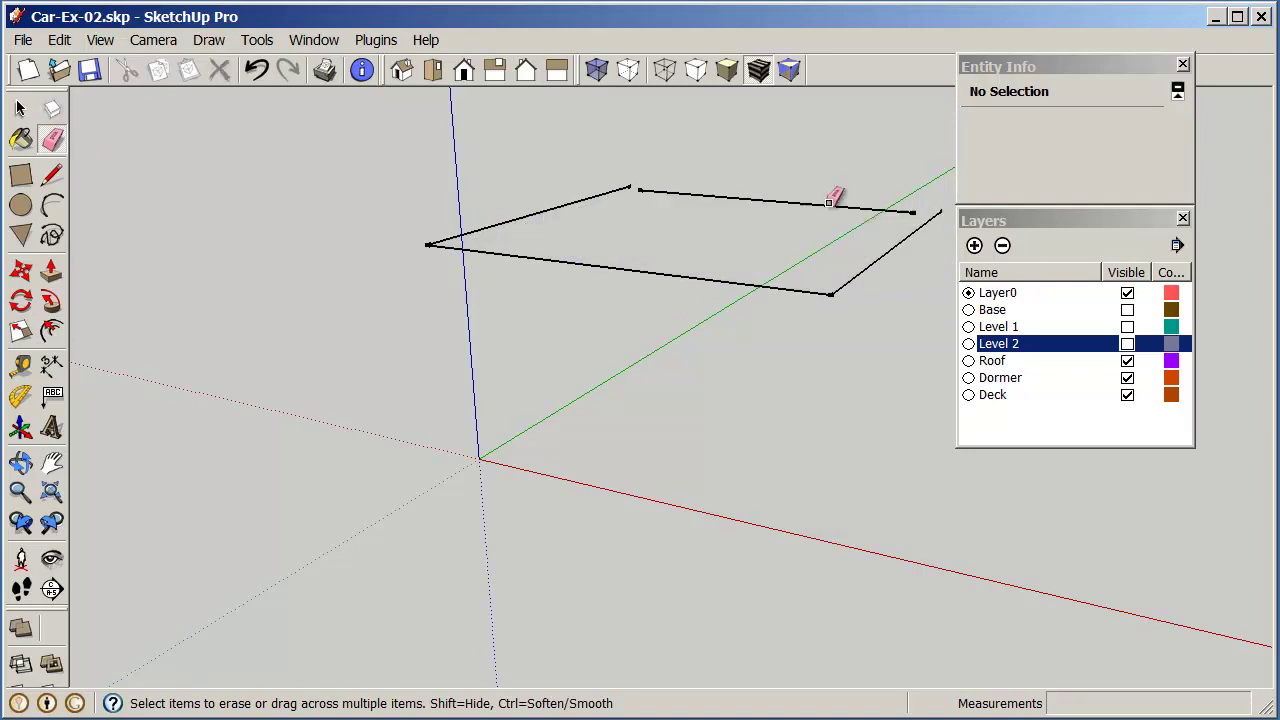
pyautogui.click(257, 69)
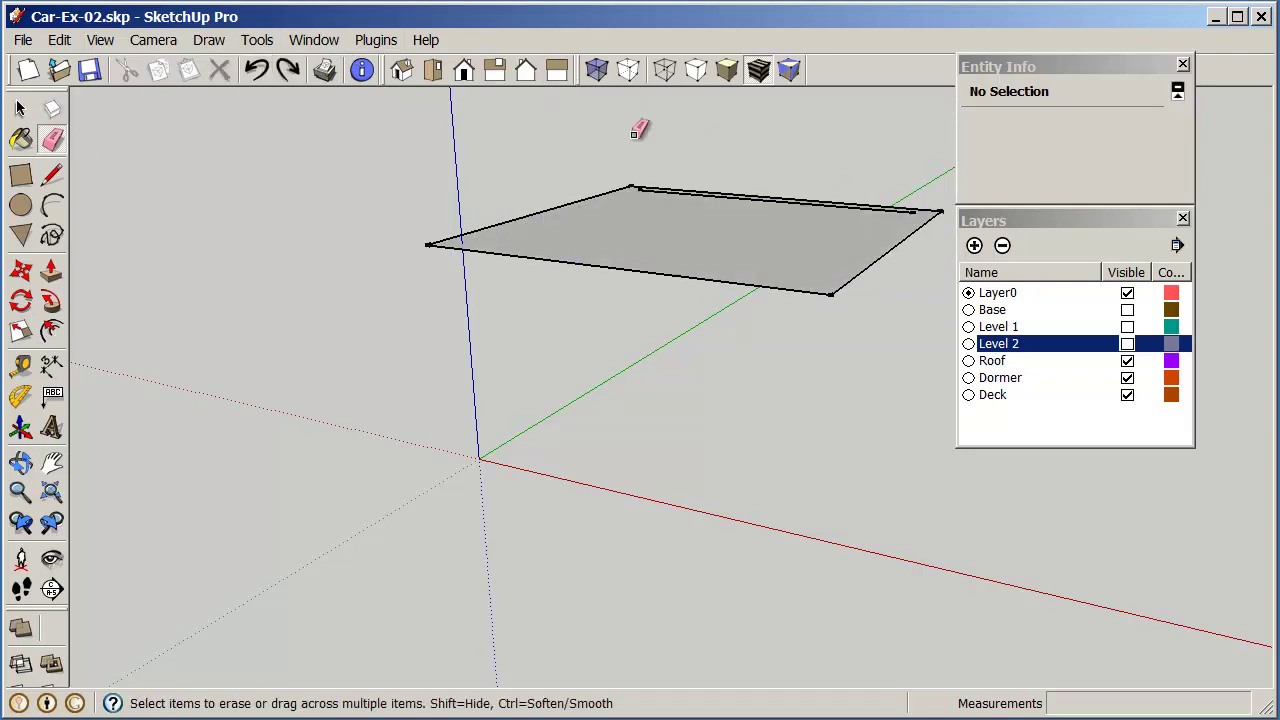
pyautogui.click(668, 188)
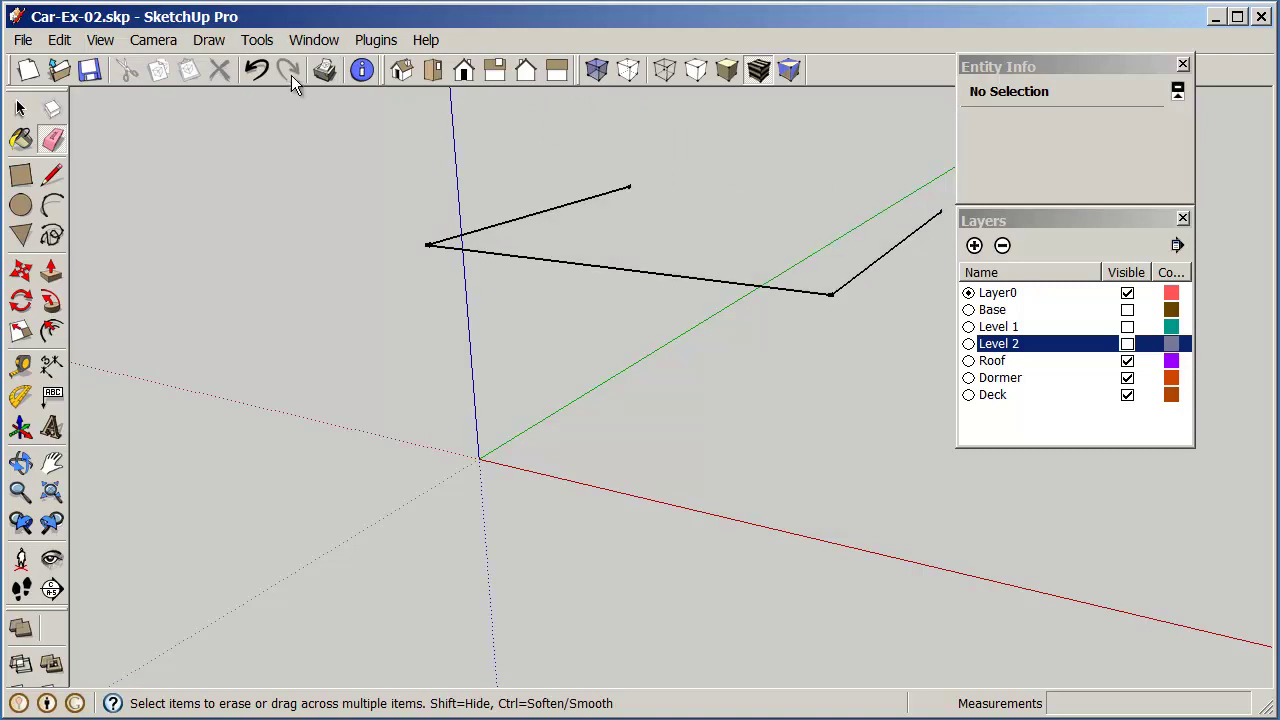
pyautogui.click(257, 69)
pyautogui.click(680, 190)
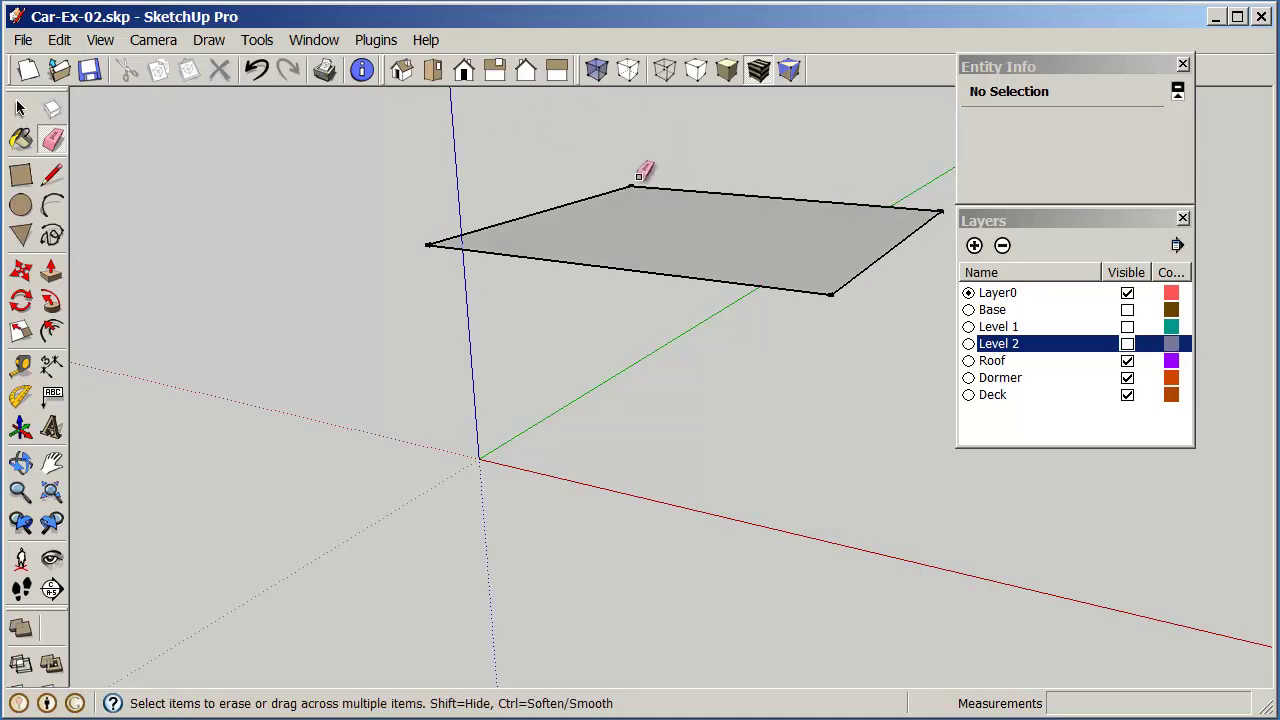
# Push/Pull the roof face up into an 8-inch-thick slab
pyautogui.click(52, 270)
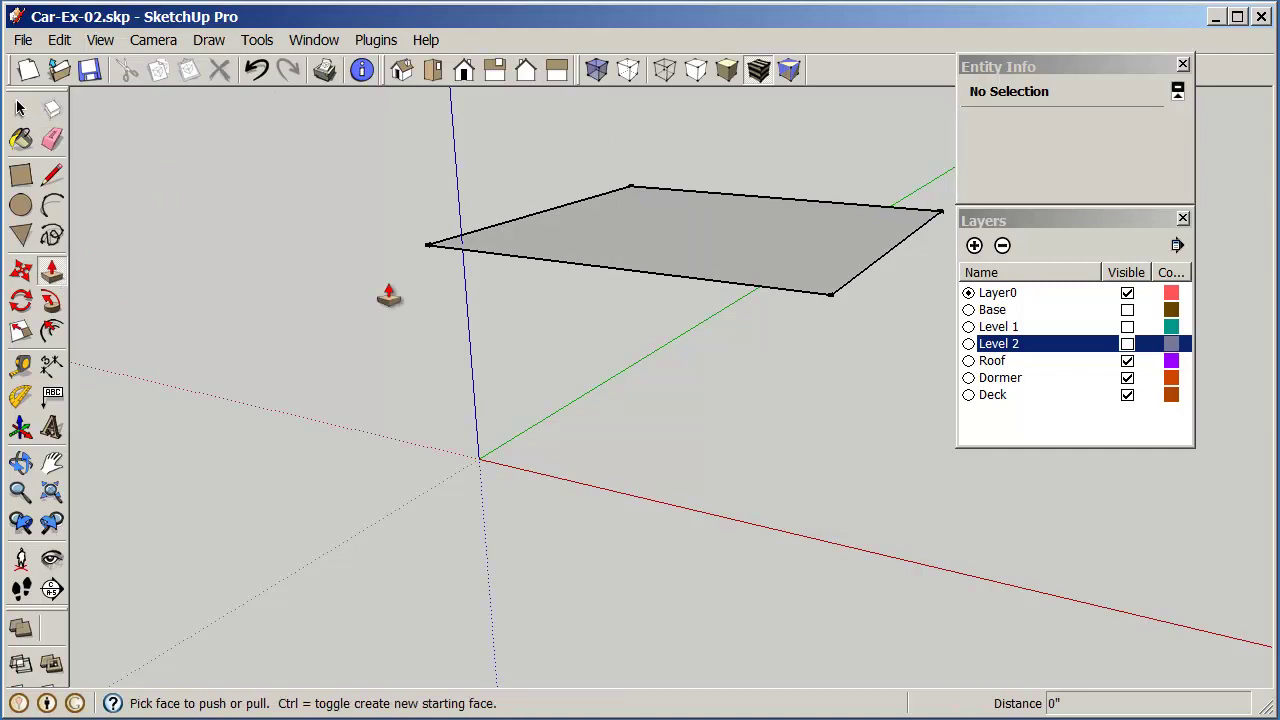
pyautogui.moveTo(614, 257); pyautogui.dragTo(616, 238)
pyautogui.click(616, 238)
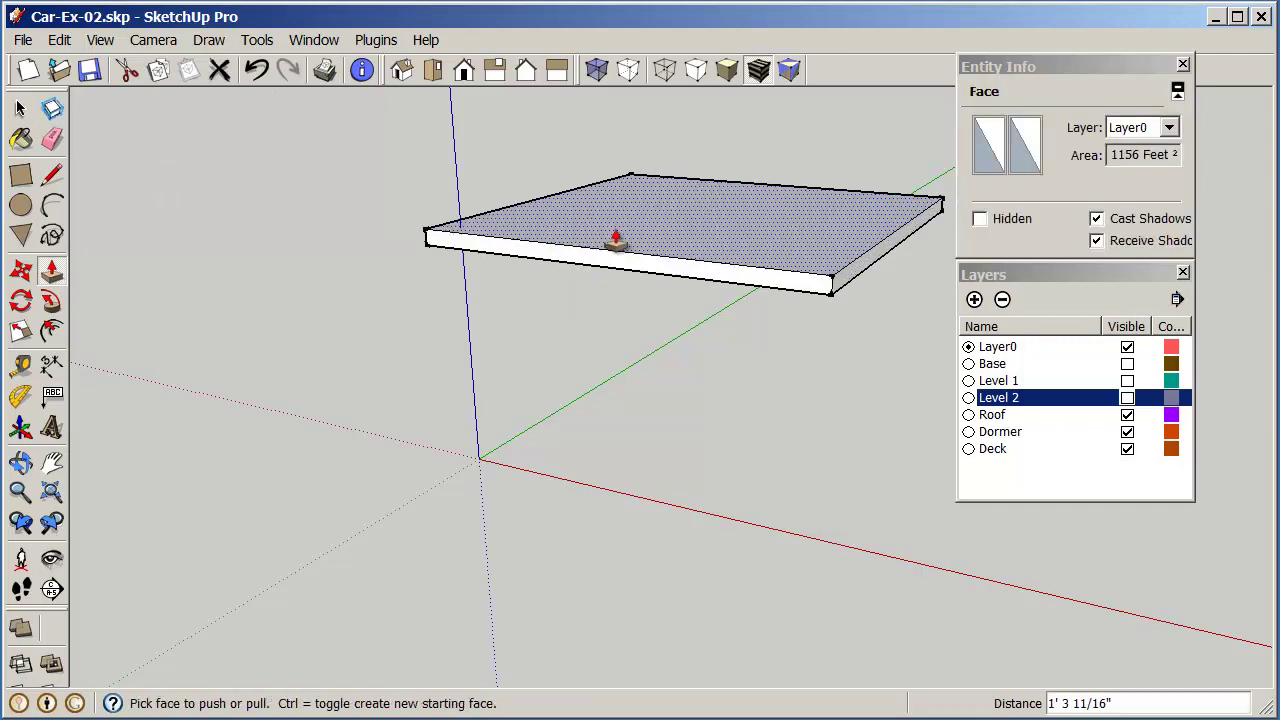
pyautogui.press('Return')
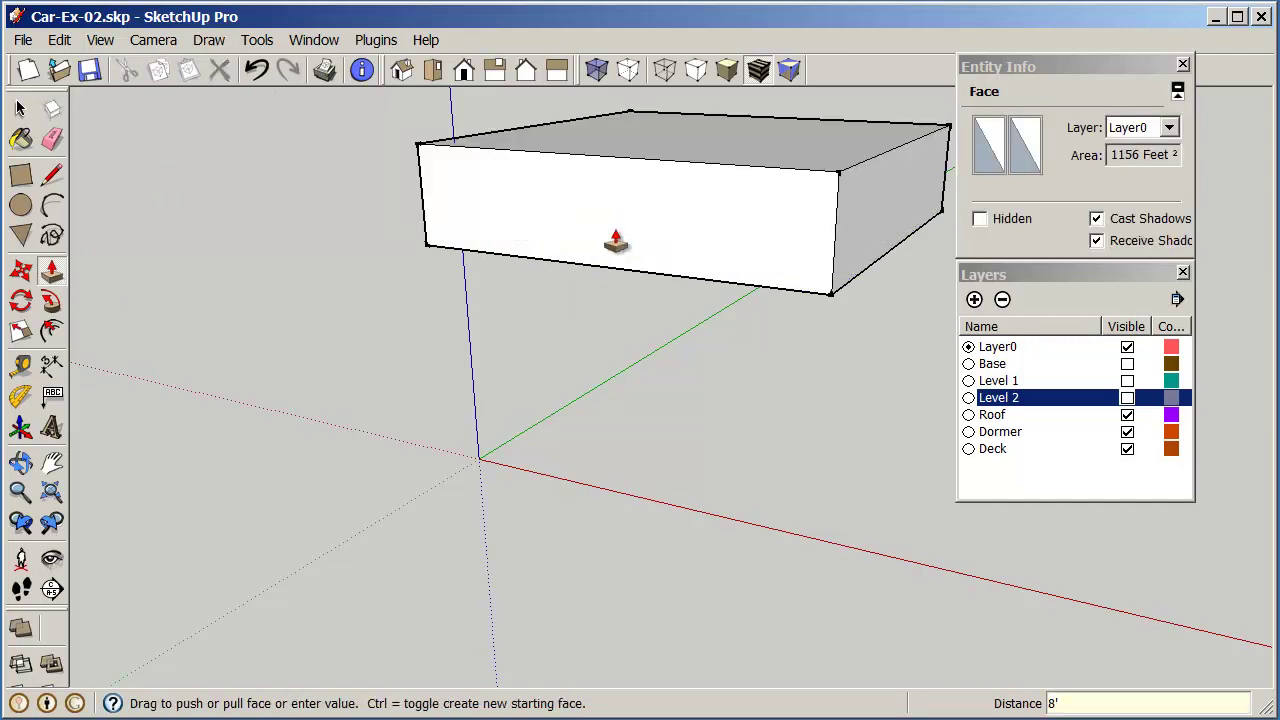
pyautogui.write('8"')
pyautogui.press('Return')
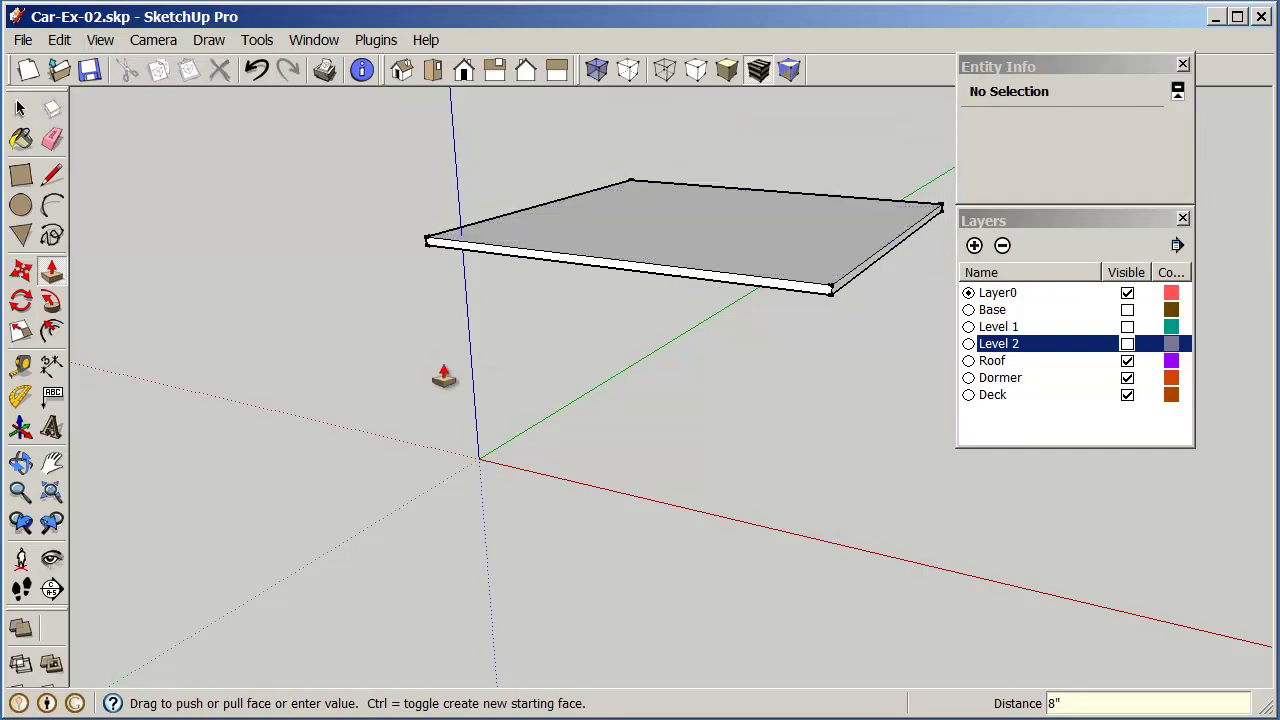
# Draw both corner-to-corner diagonals and lift their crossing point 8' into a hip roof peak
pyautogui.click(52, 175)
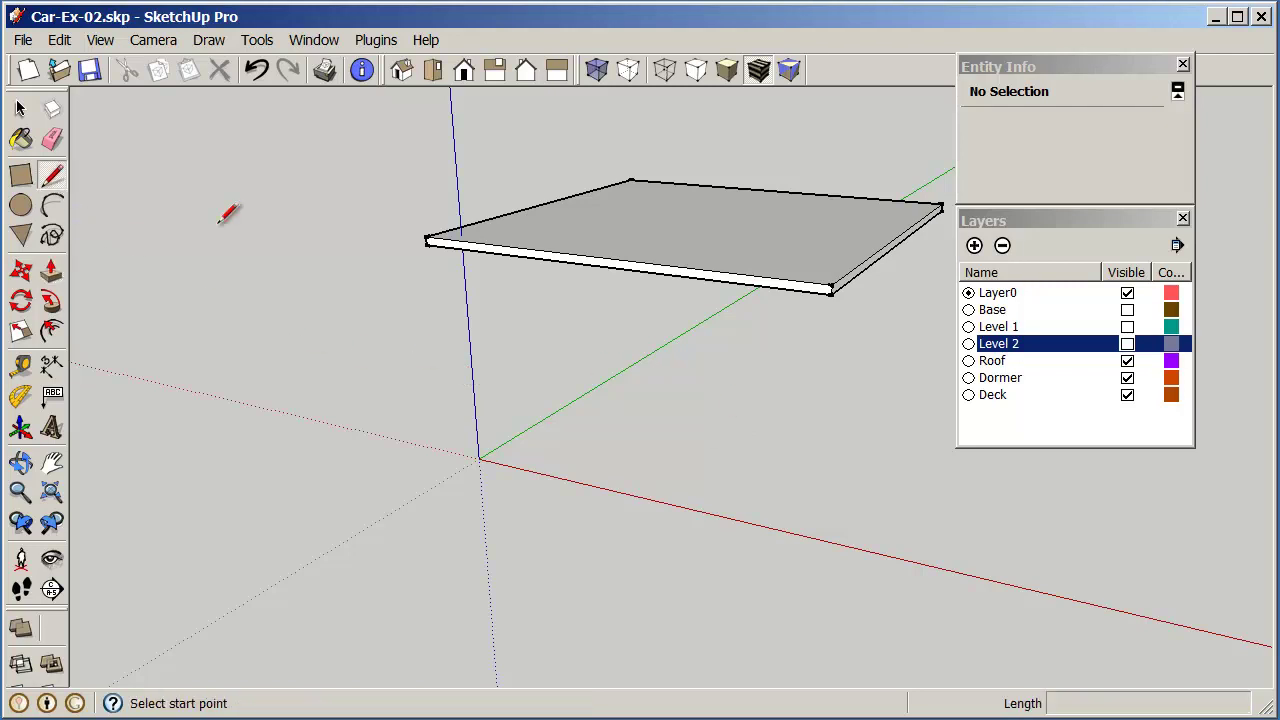
pyautogui.click(427, 238)
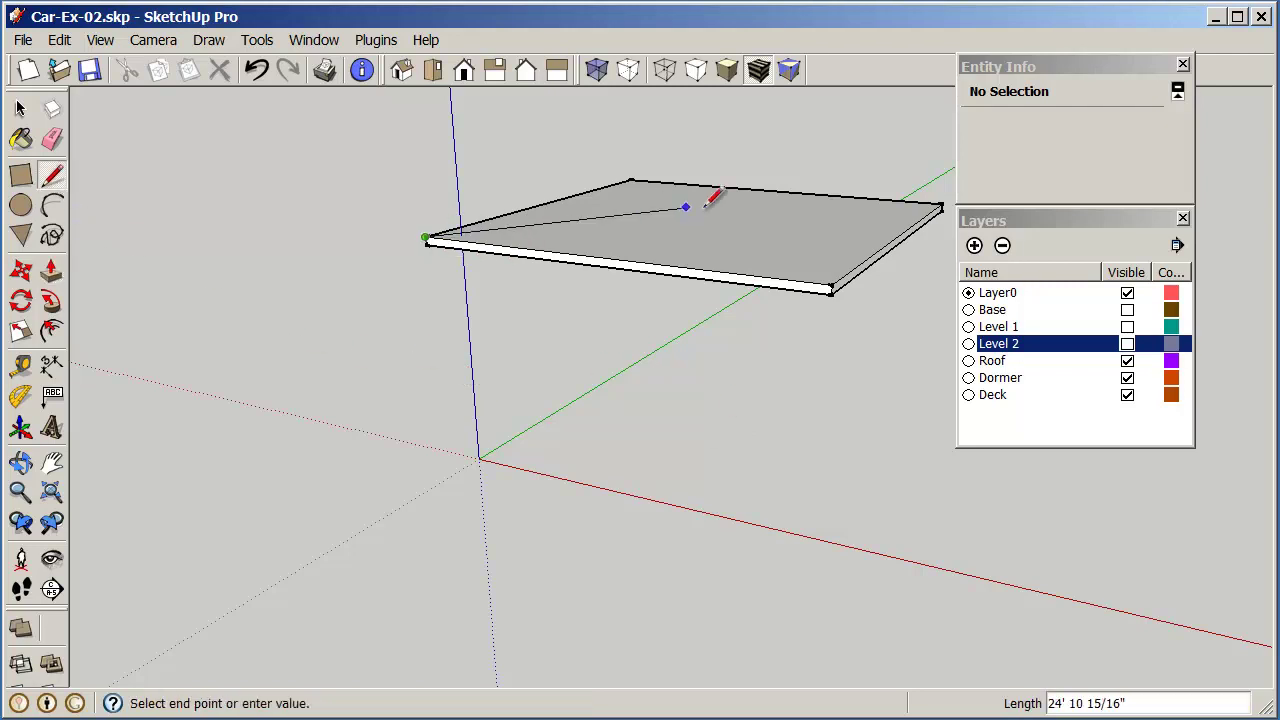
pyautogui.click(942, 205)
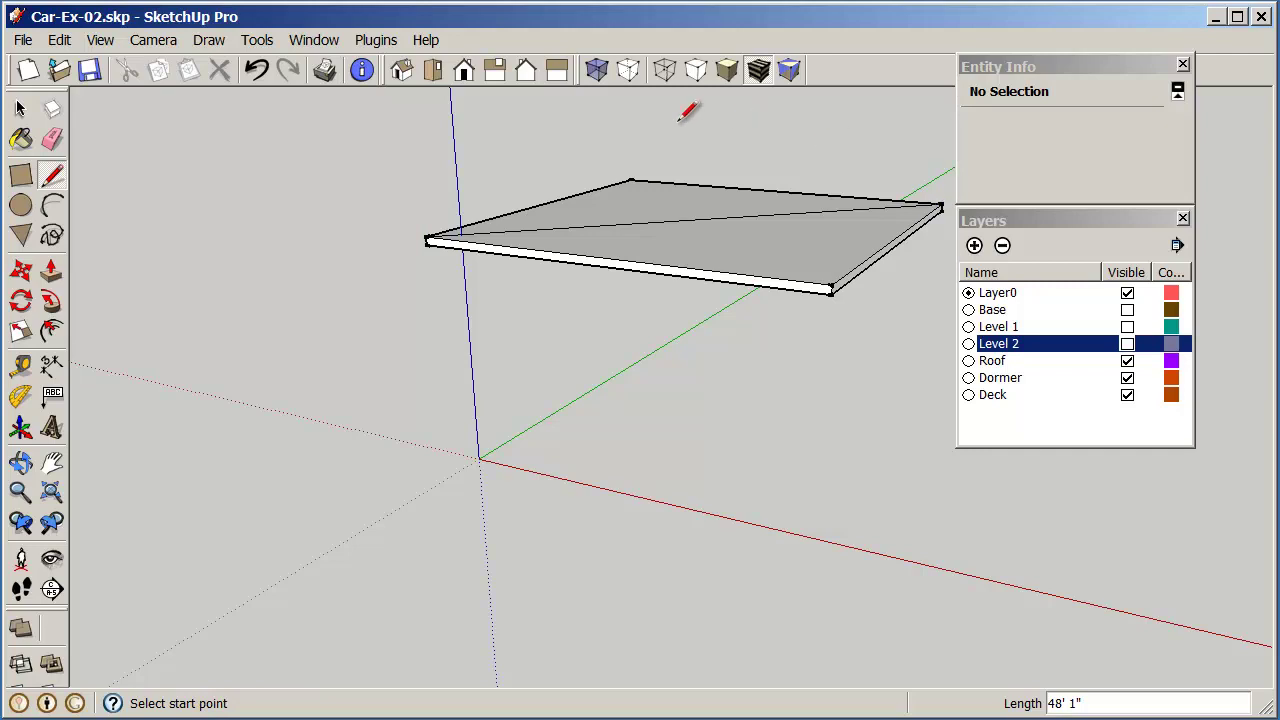
pyautogui.click(630, 181)
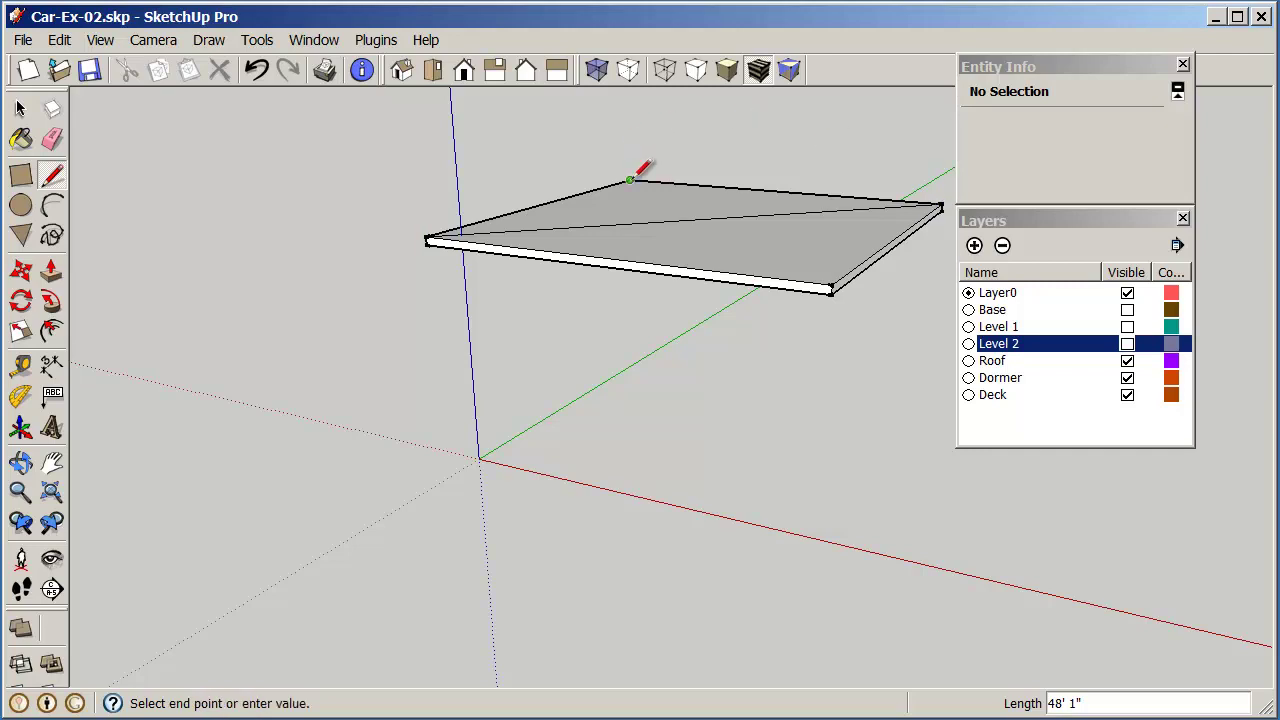
pyautogui.click(831, 291)
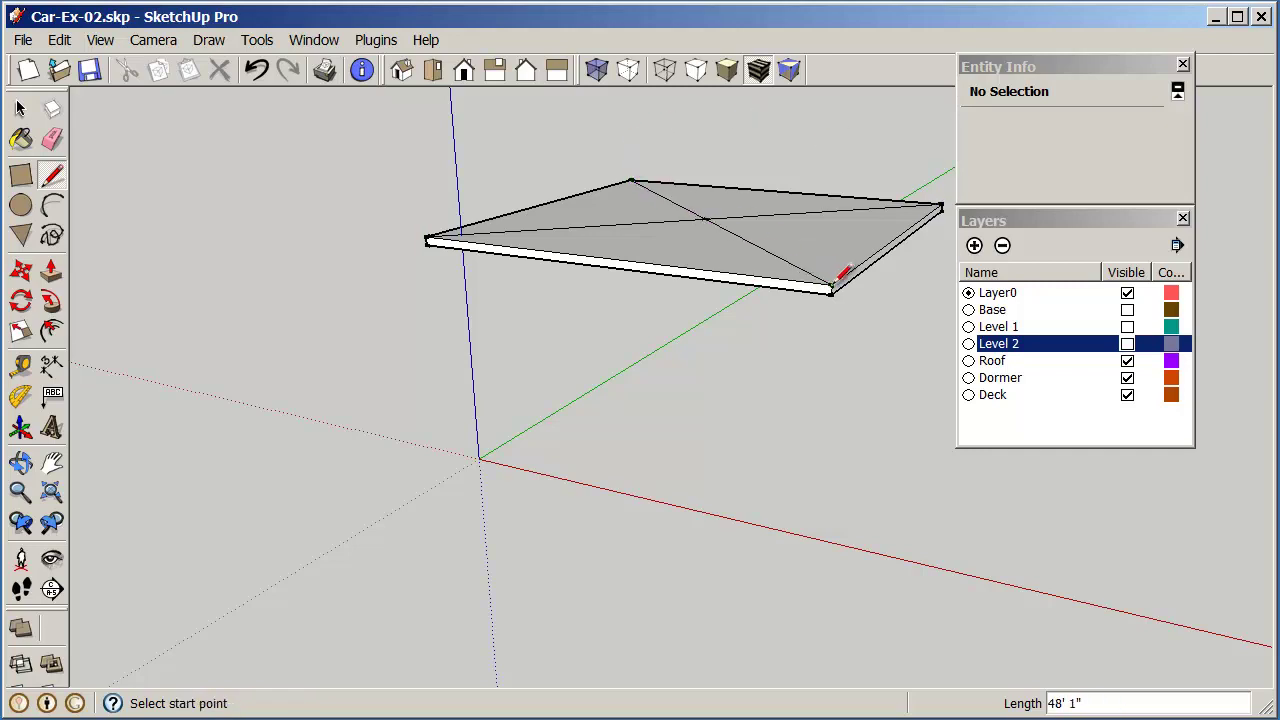
pyautogui.click(21, 271)
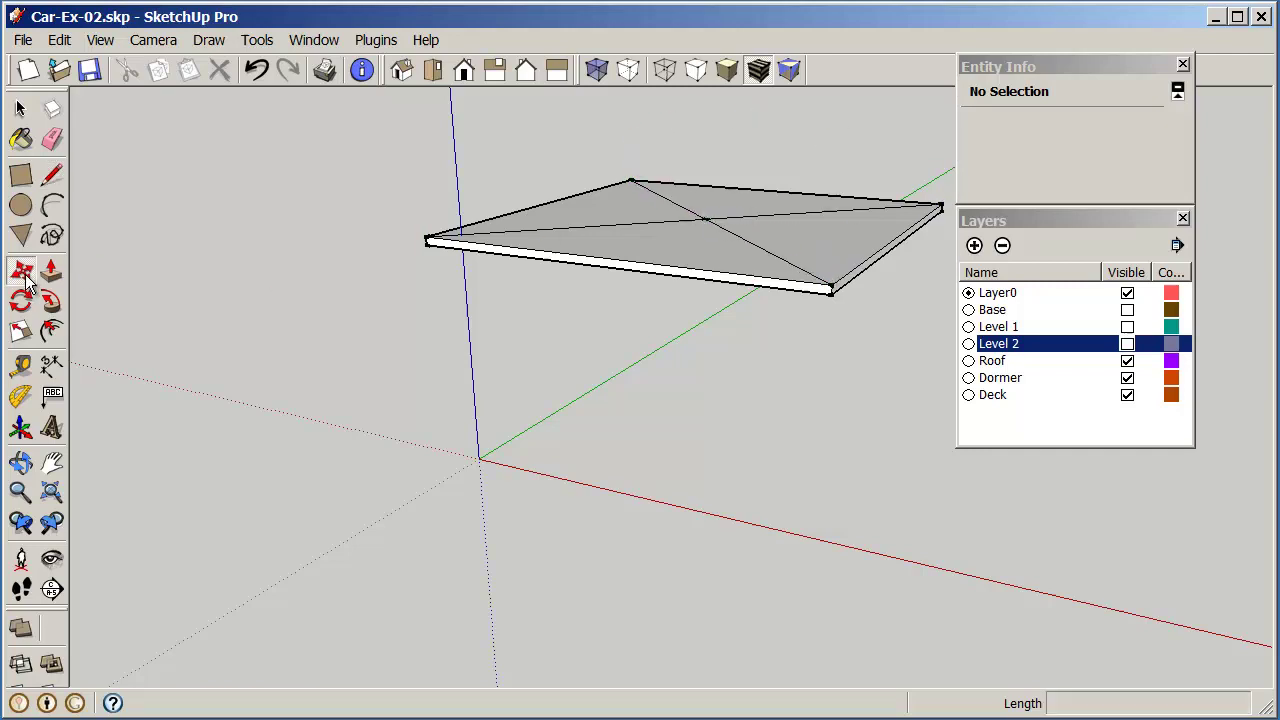
pyautogui.click(707, 217)
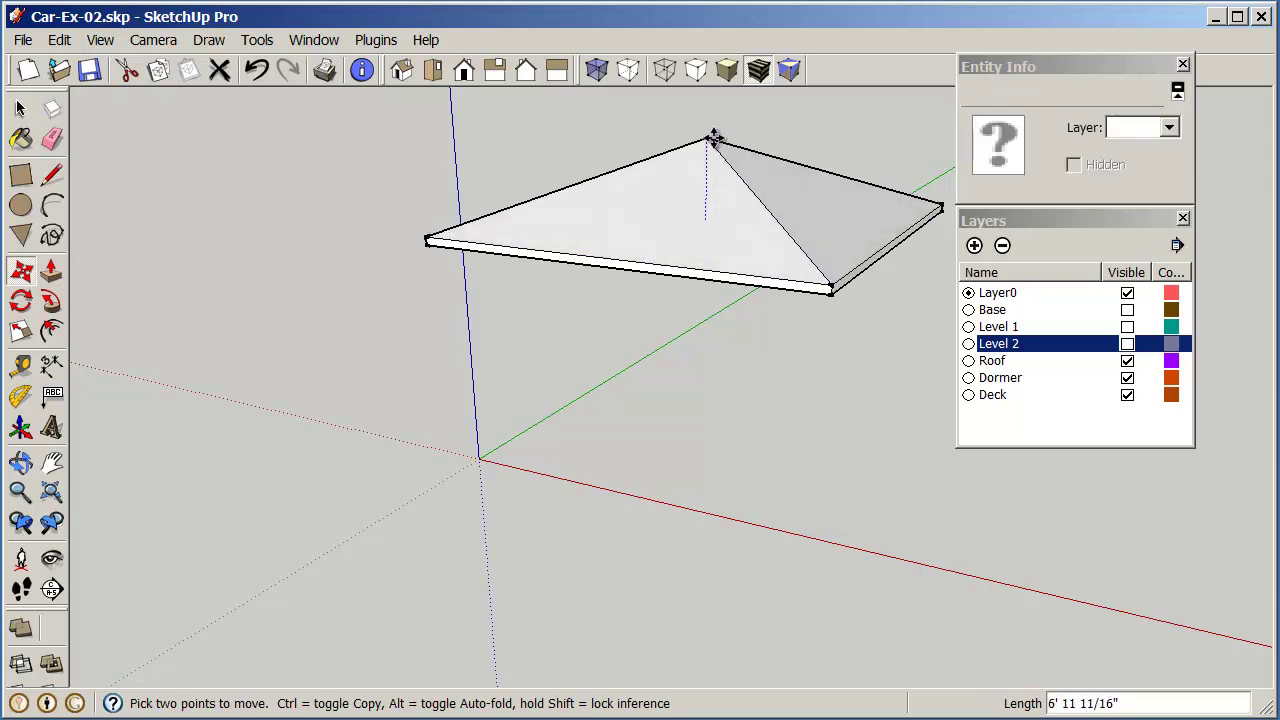
pyautogui.click(713, 137)
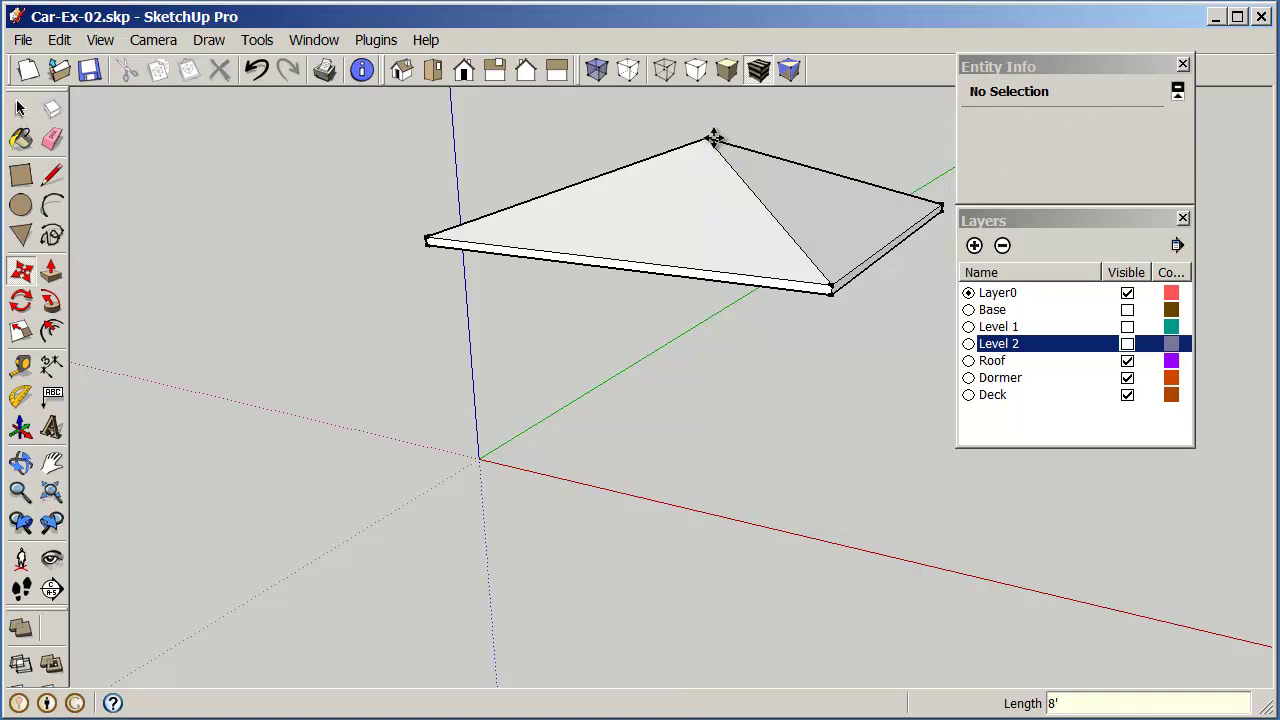
# Select the hip roof, make it a group, and put it on the Roof layer
pyautogui.press('Escape')
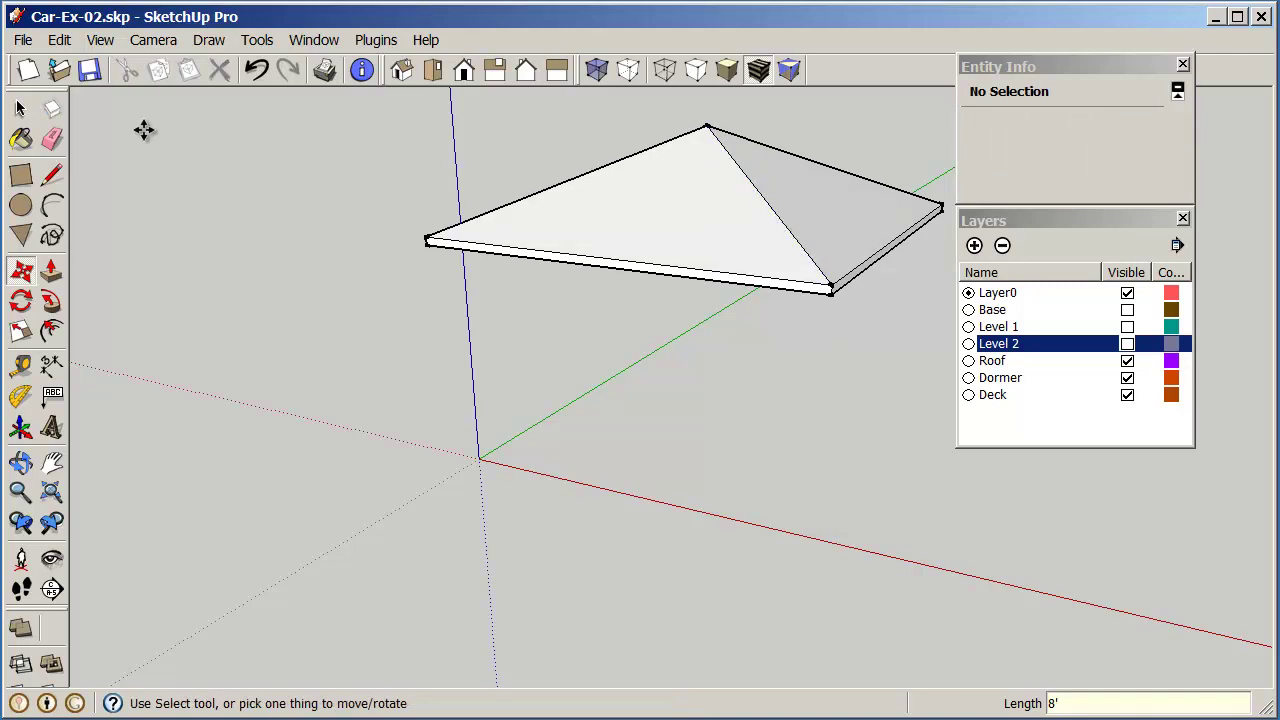
pyautogui.click(20, 108)
pyautogui.moveTo(402, 93); pyautogui.dragTo(946, 329)
pyautogui.rightClick(804, 198)
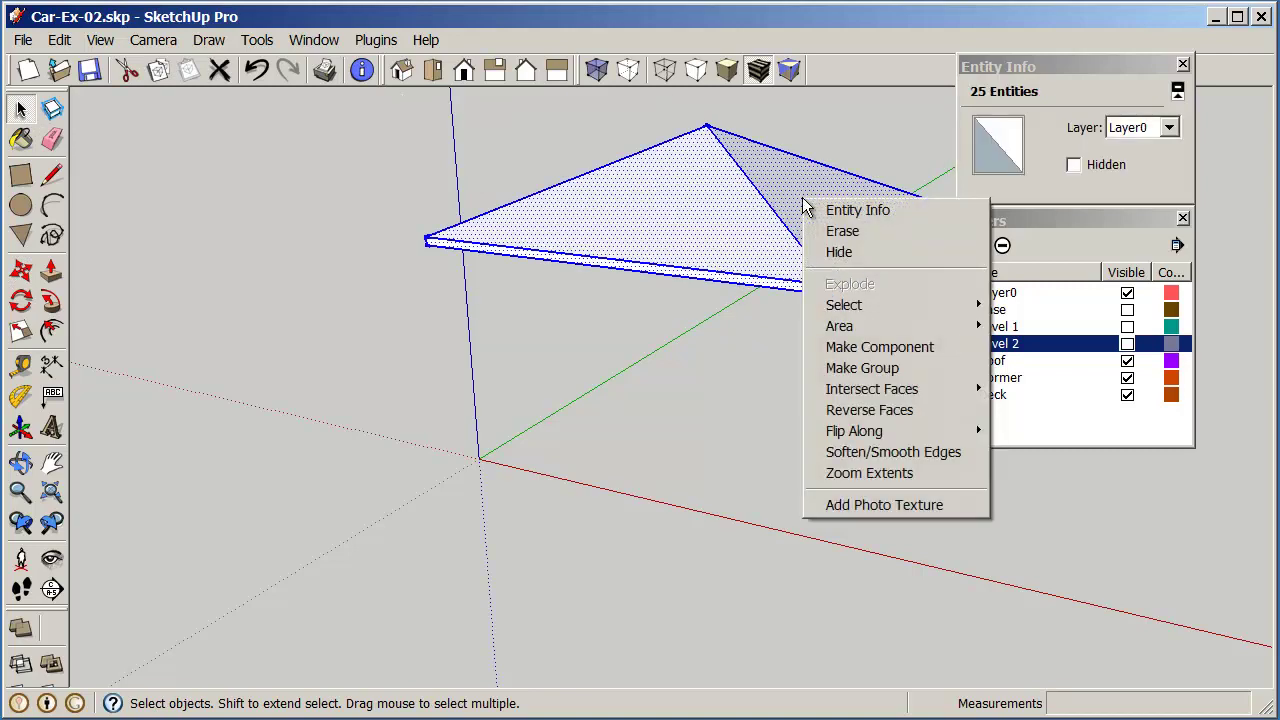
pyautogui.click(868, 367)
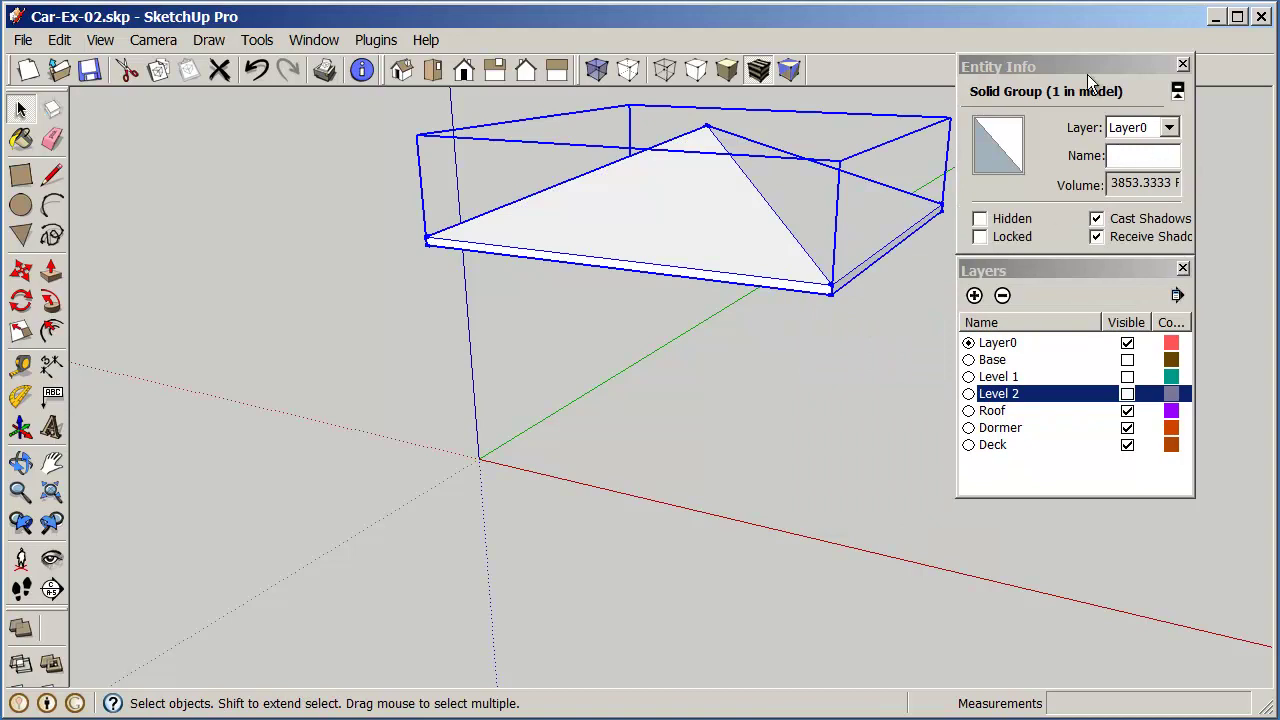
pyautogui.click(1169, 130)
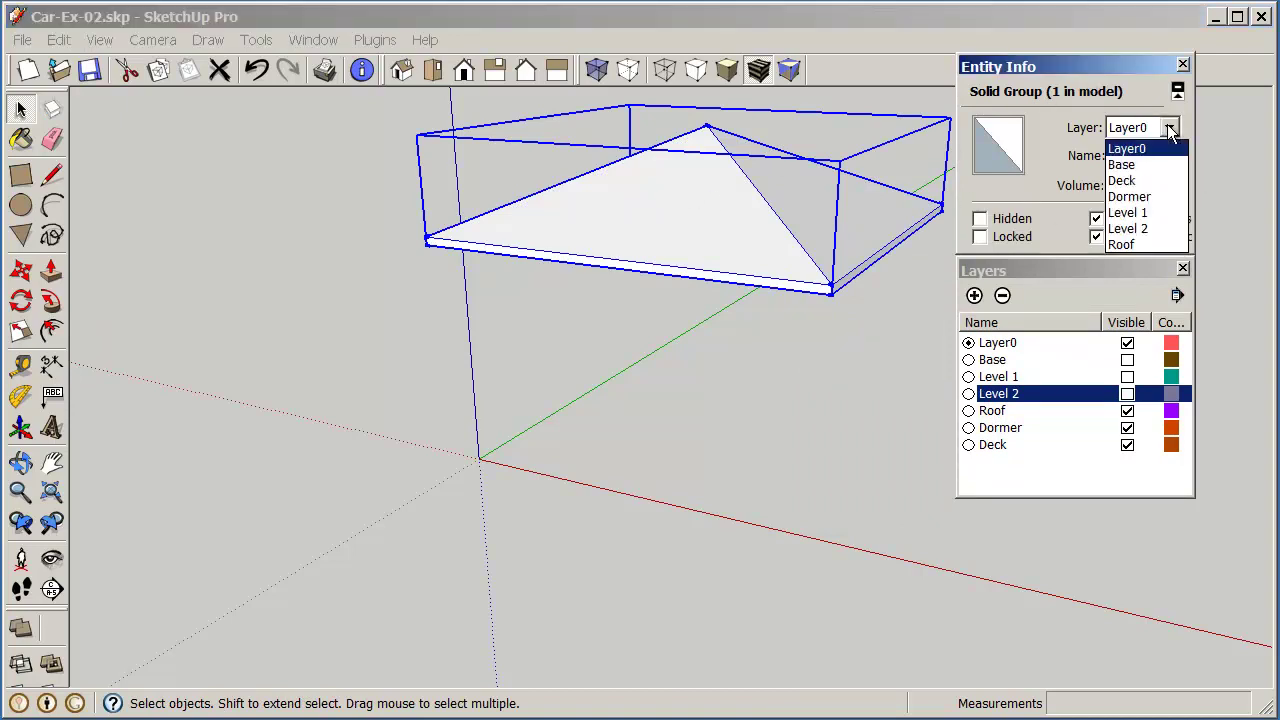
pyautogui.click(1131, 246)
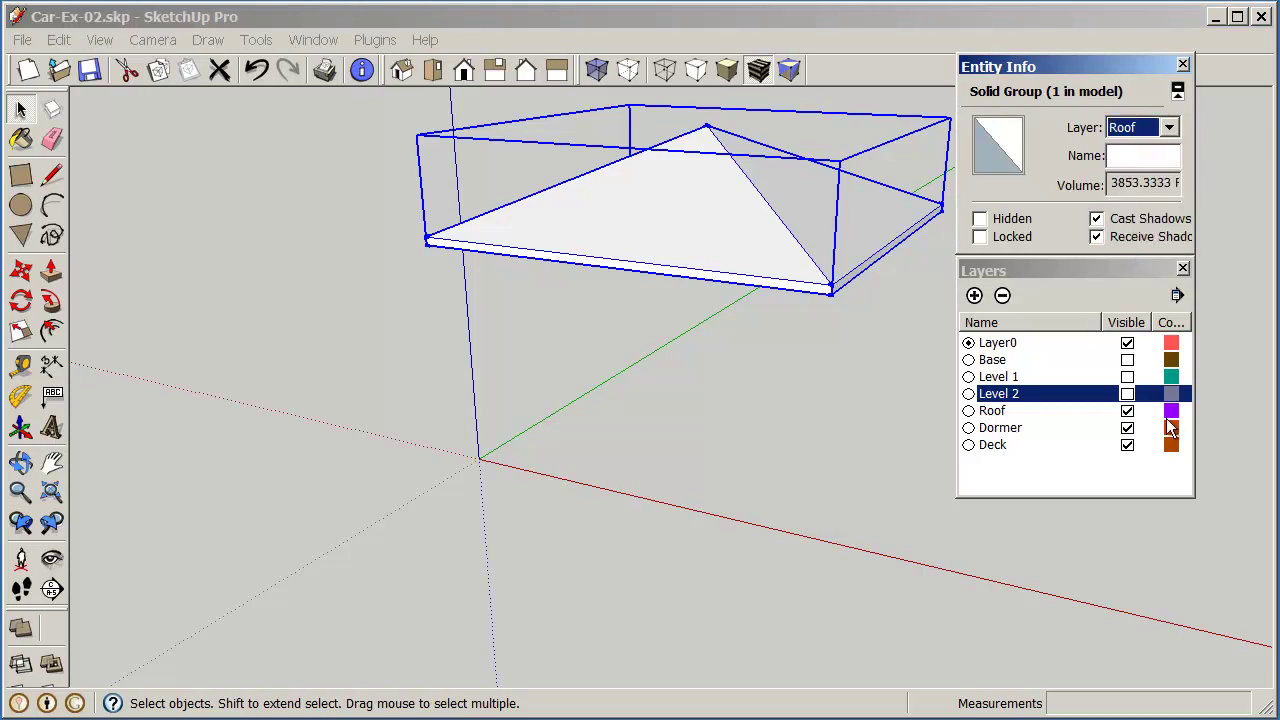
# Make Level 2, Level 1 and Base visible again, then toggle Roof to check it
pyautogui.click(1127, 393)
pyautogui.click(1127, 376)
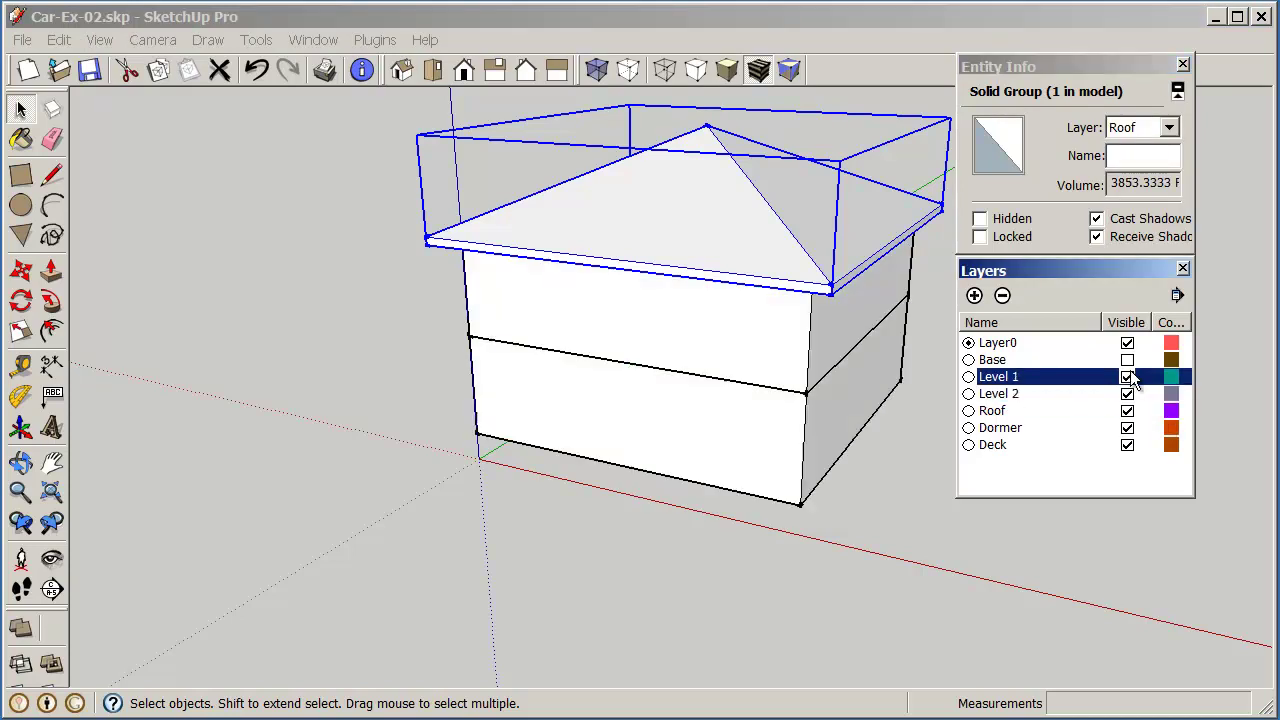
pyautogui.click(1136, 360)
pyautogui.click(1127, 360)
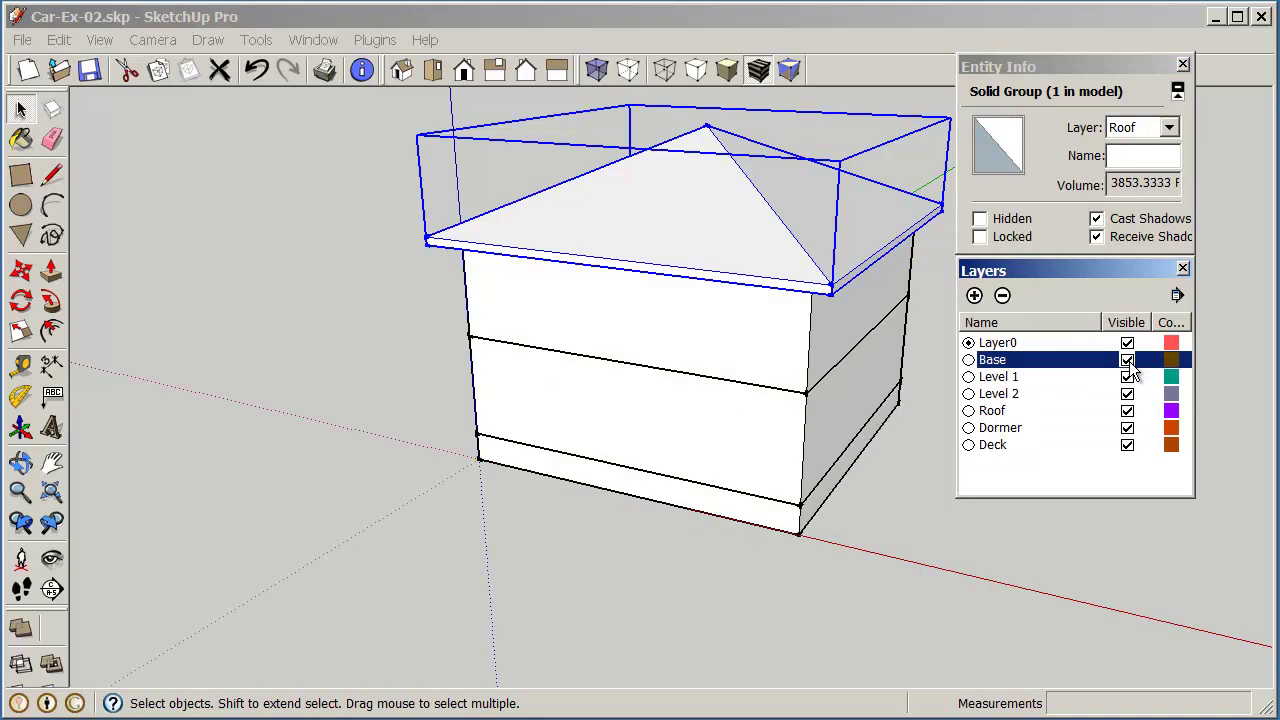
pyautogui.click(915, 517)
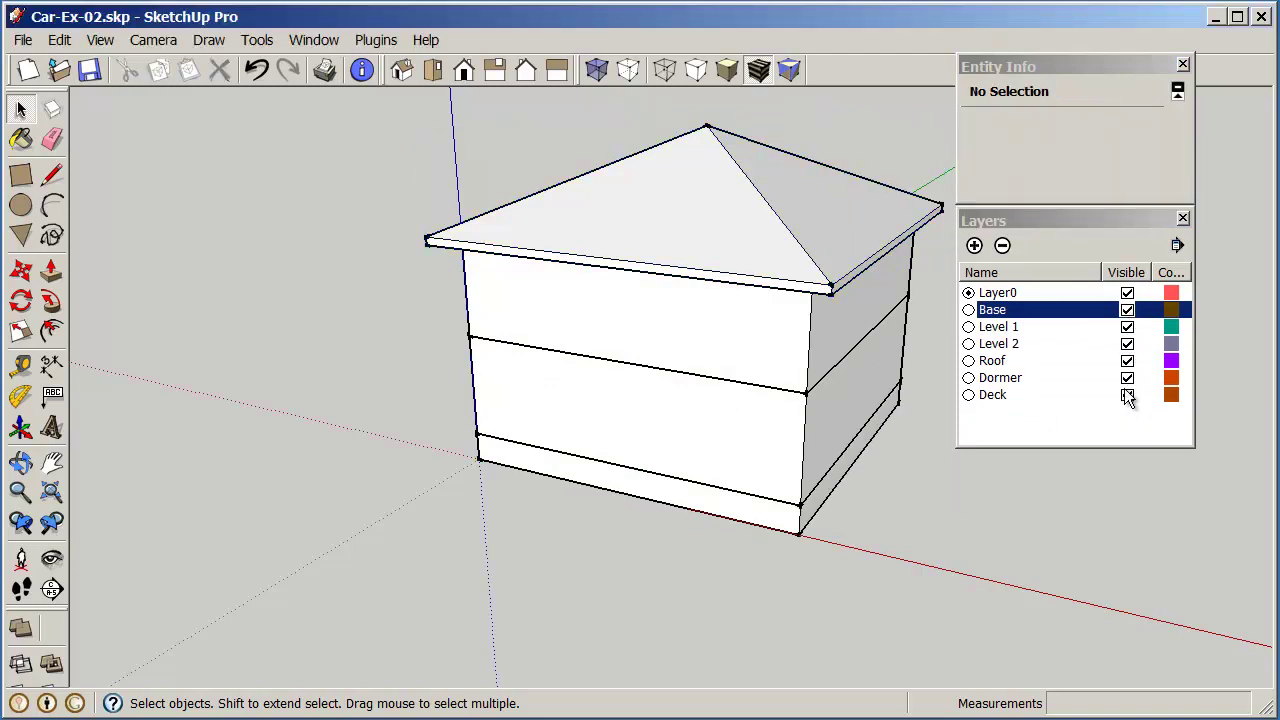
pyautogui.click(1127, 361)
pyautogui.click(1127, 361)
pyautogui.click(1127, 361)
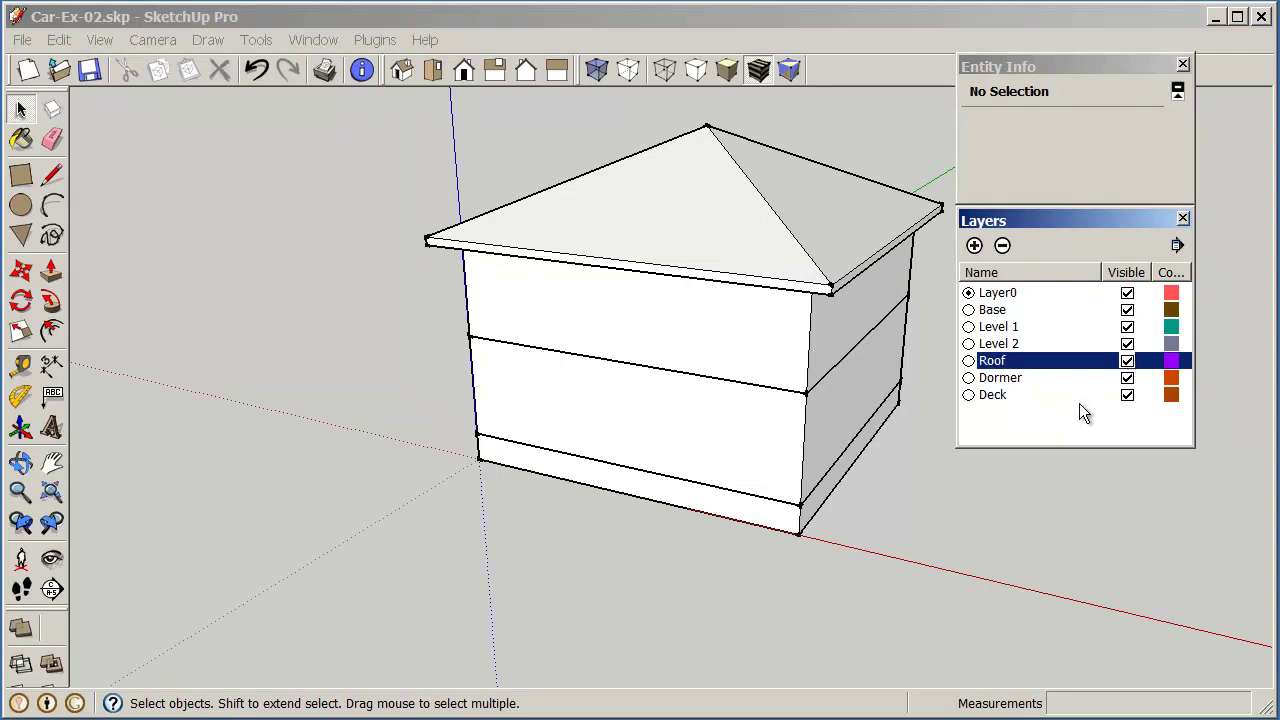
# Draw a rectangle on the base's front face and extrude it 10' outward
pyautogui.click(20, 174)
pyautogui.click(477, 433)
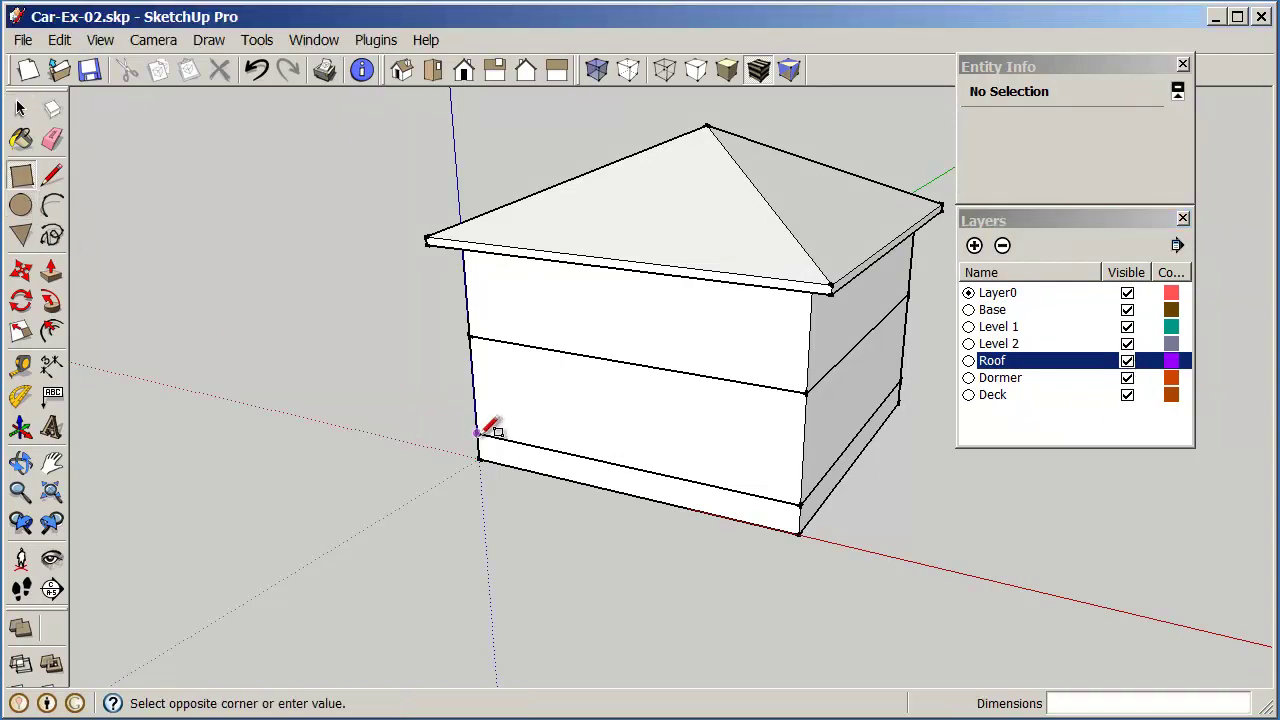
pyautogui.click(799, 532)
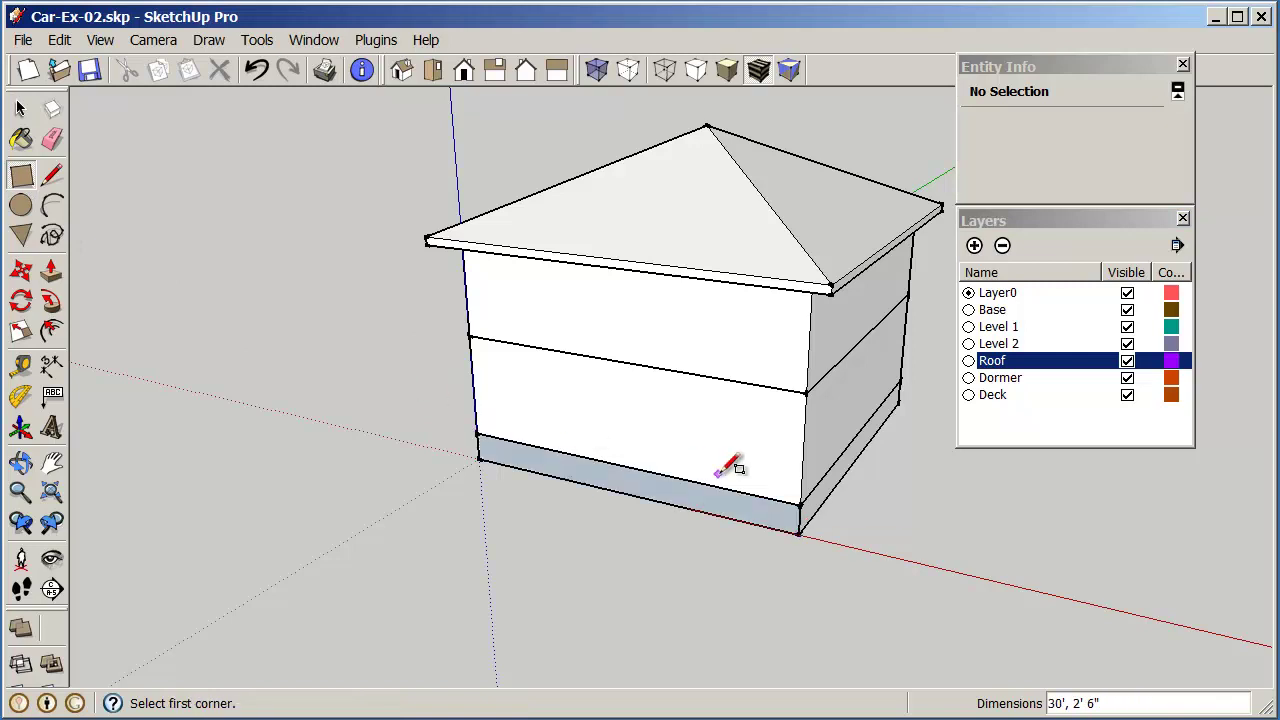
pyautogui.click(52, 271)
pyautogui.moveTo(466, 466); pyautogui.dragTo(467, 508)
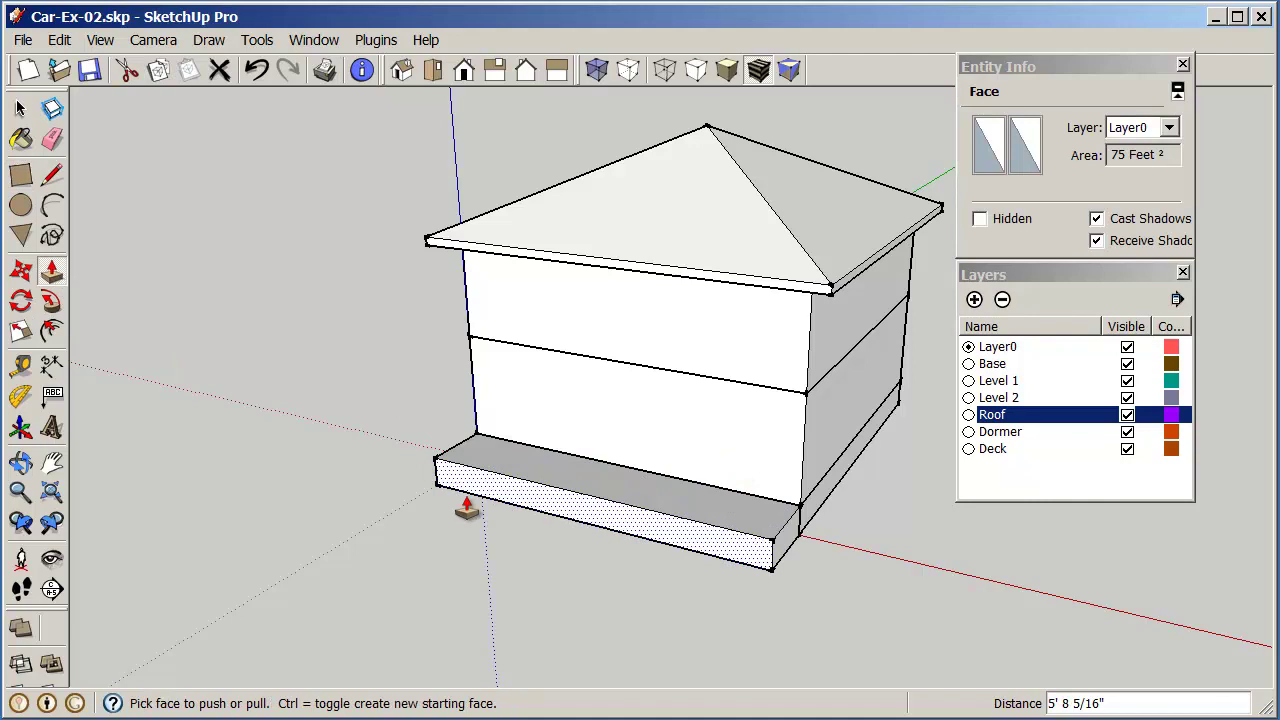
pyautogui.click(466, 508)
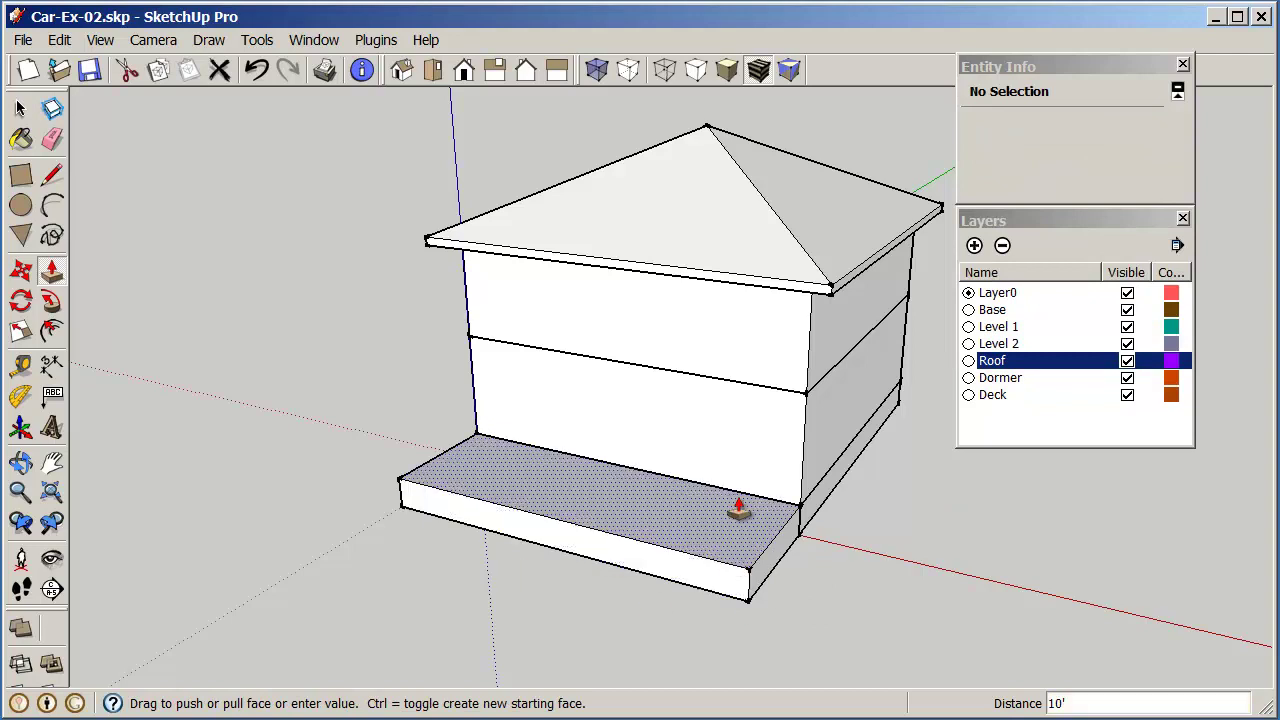
pyautogui.click(734, 590)
pyautogui.press('Escape')
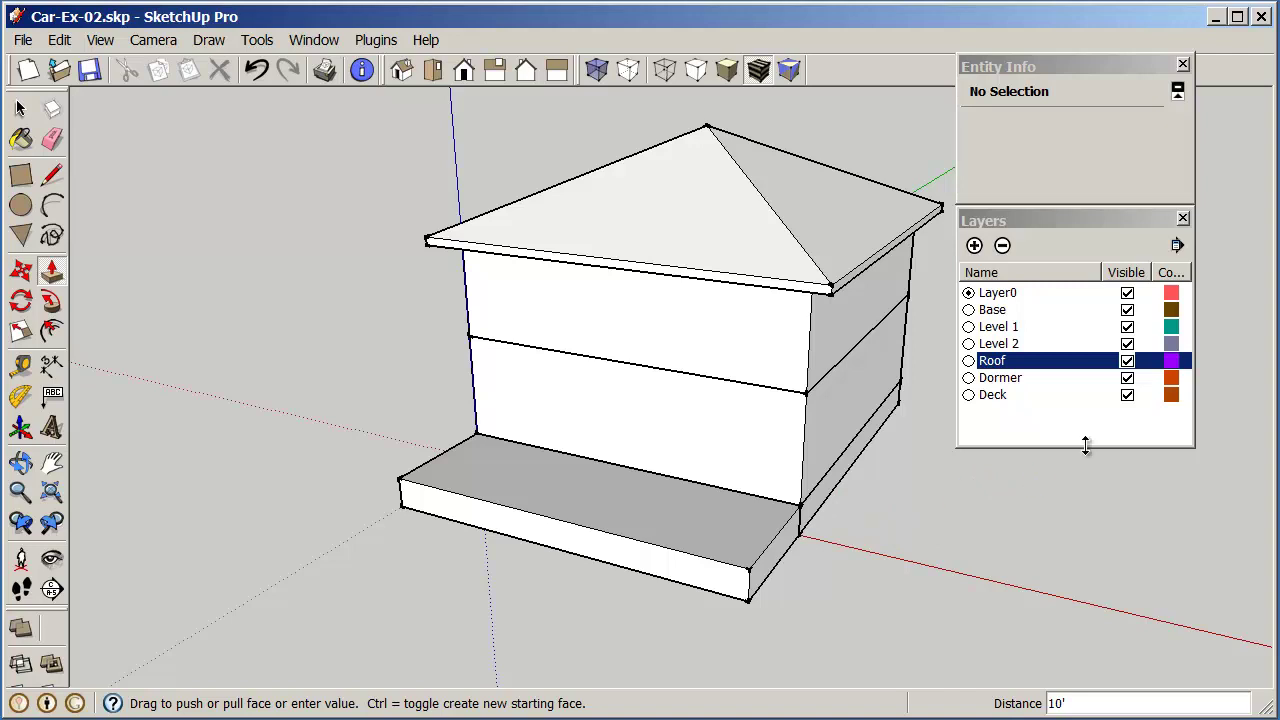
# Hide Base and Level 1, then select the front slab and make it a group
pyautogui.click(1127, 311)
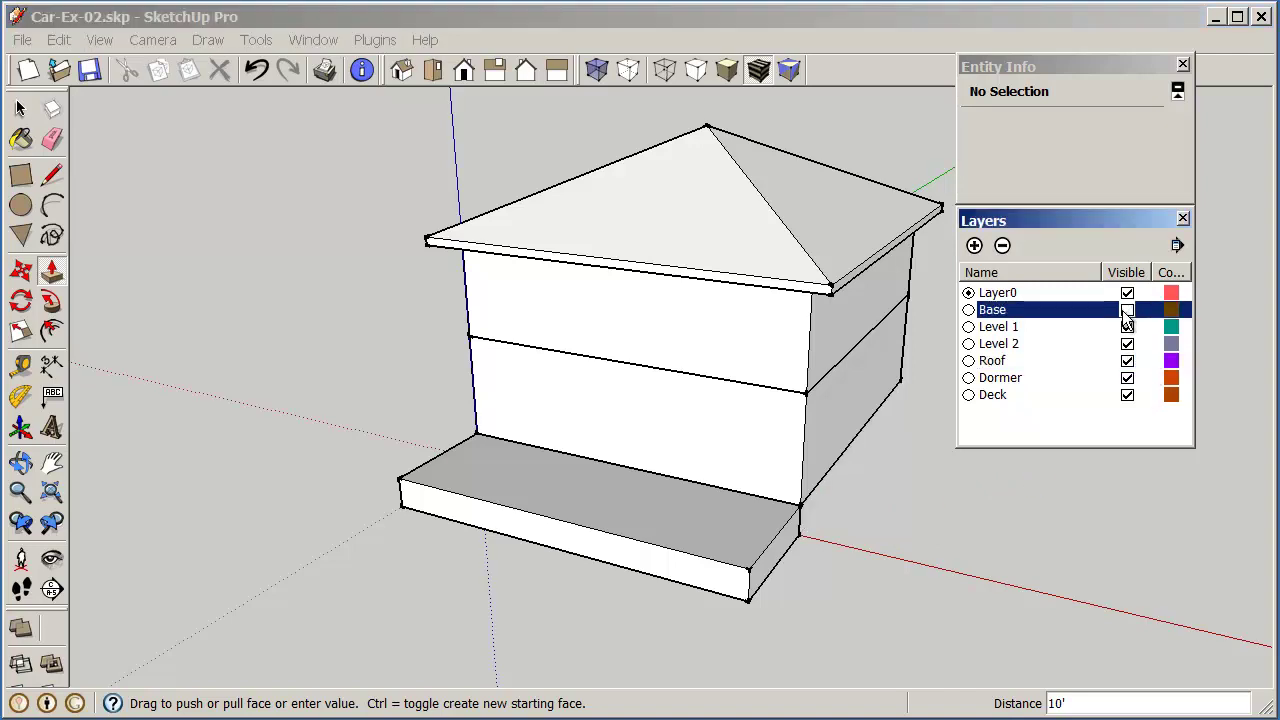
pyautogui.click(1127, 327)
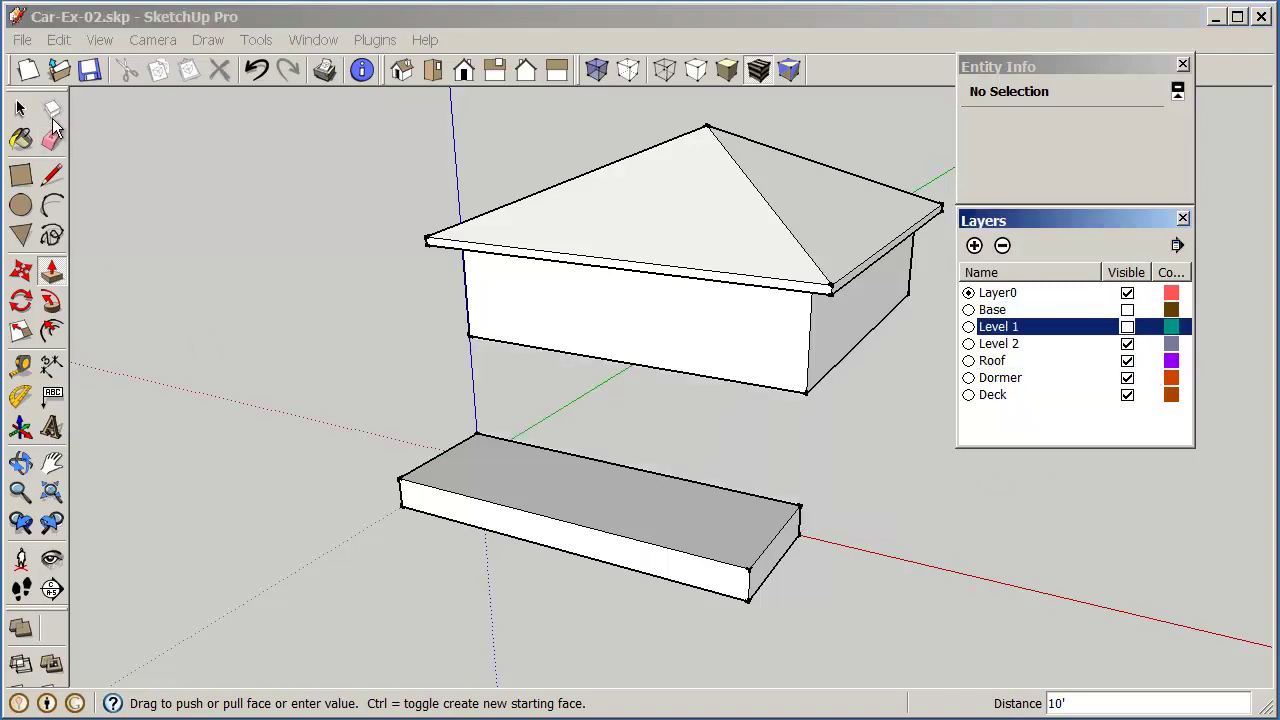
pyautogui.click(21, 108)
pyautogui.moveTo(338, 398); pyautogui.dragTo(884, 663)
pyautogui.rightClick(696, 518)
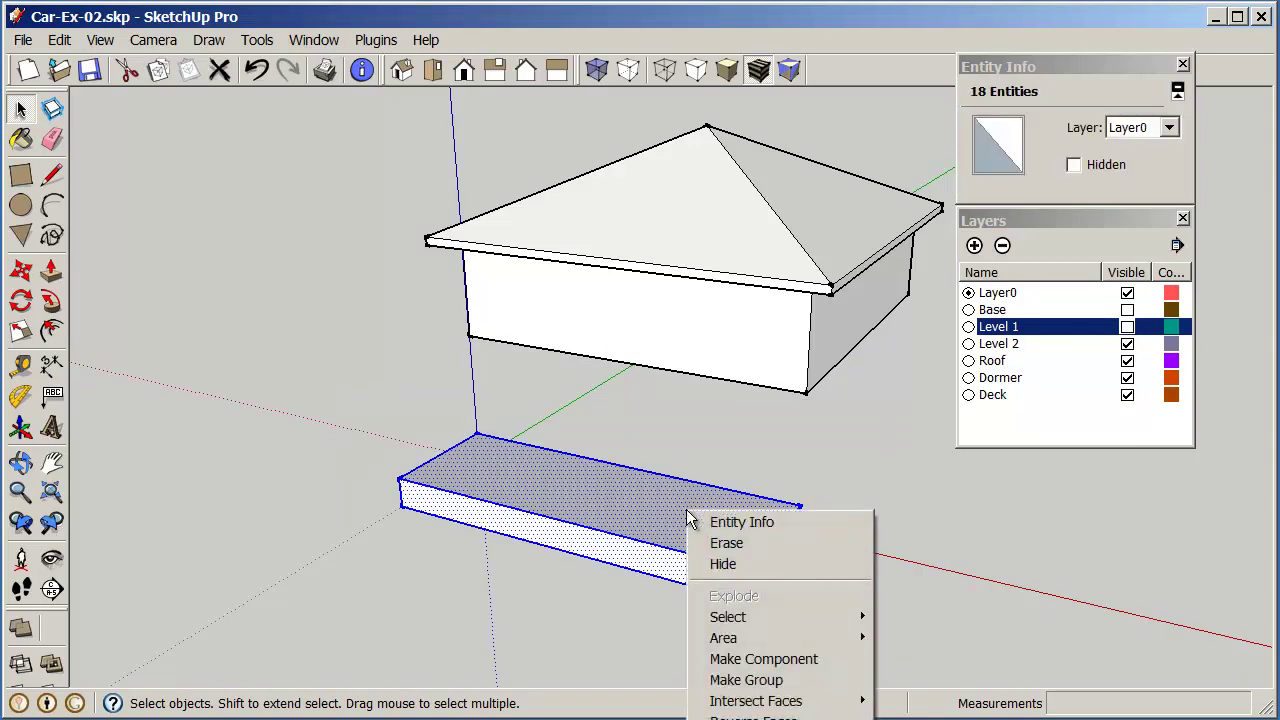
pyautogui.click(776, 680)
# Put the slab group on the Deck layer and show Level 1 and Base again
pyautogui.click(1169, 128)
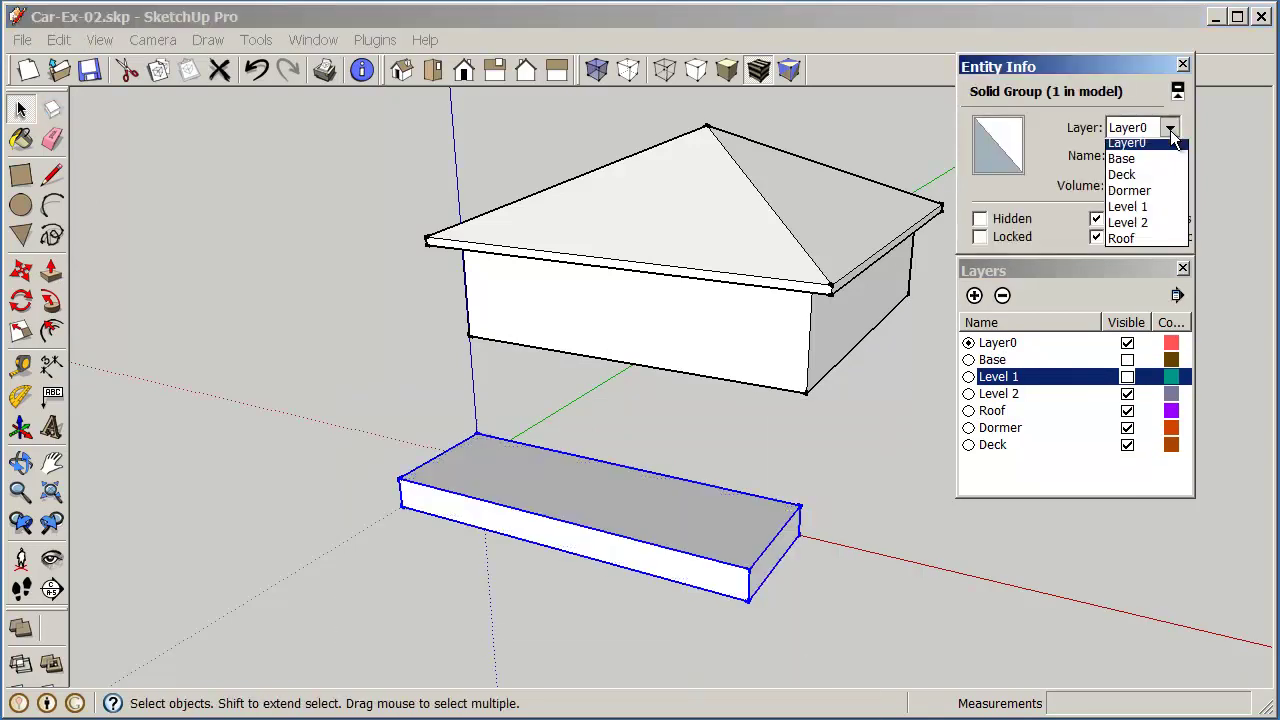
pyautogui.click(1152, 185)
pyautogui.click(895, 549)
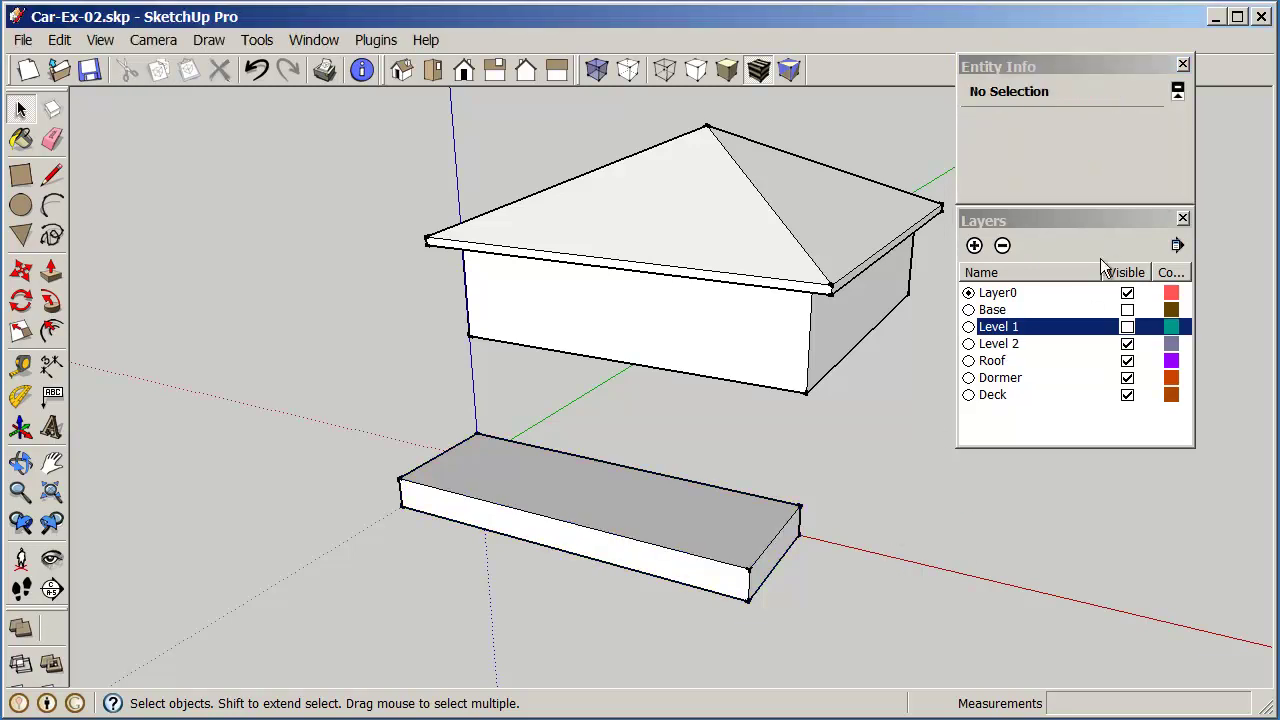
pyautogui.click(1127, 327)
pyautogui.click(1127, 310)
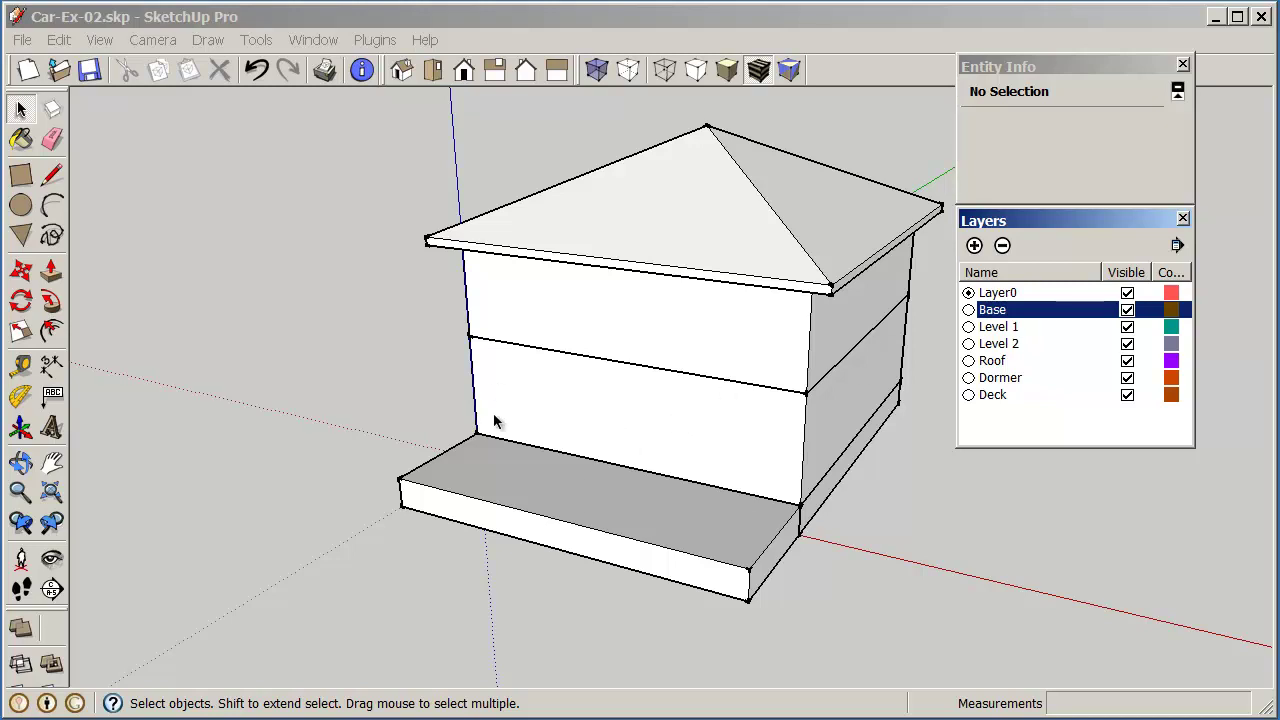
# Draw a 30' x 12" band at the storey line and push it out 10' as a ledge
pyautogui.click(20, 174)
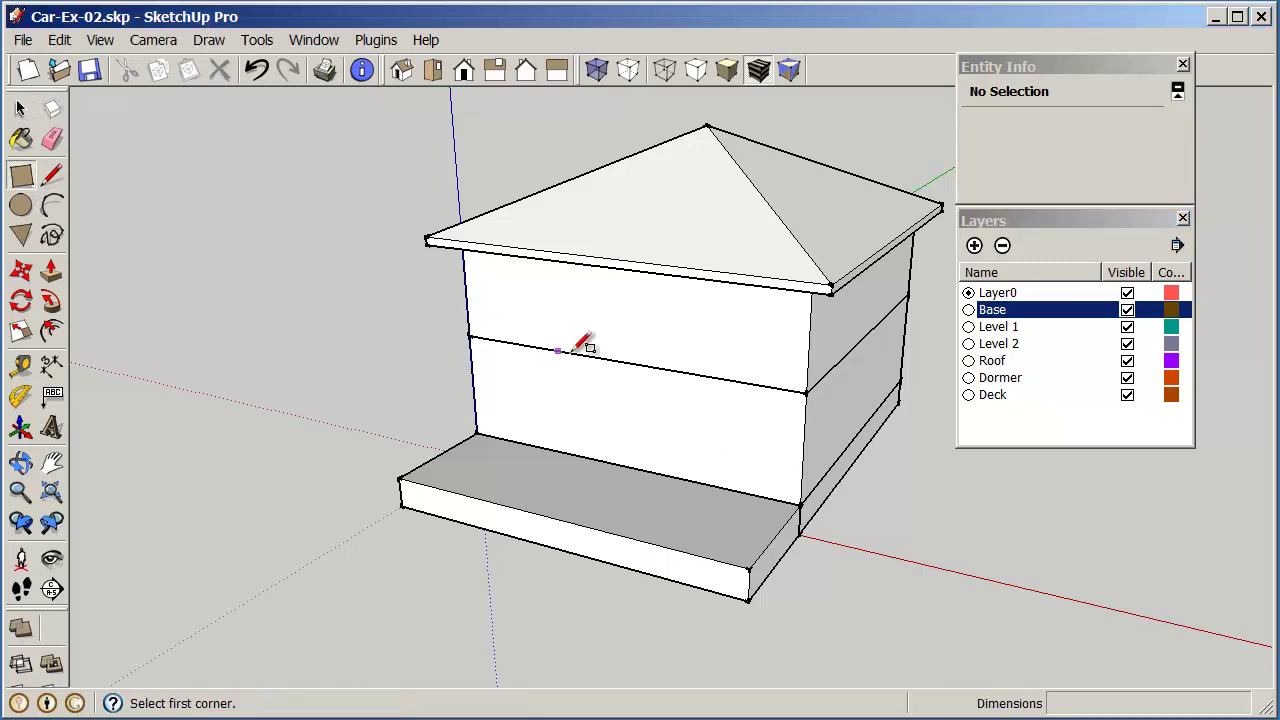
pyautogui.click(469, 336)
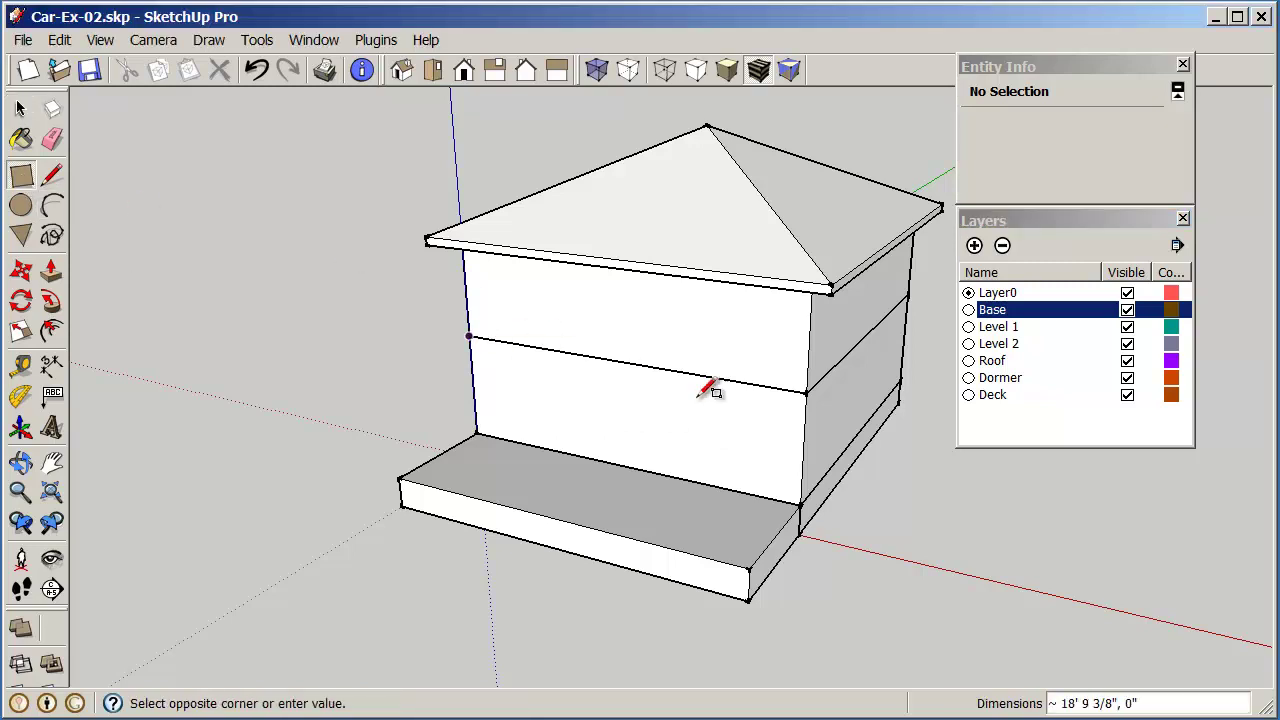
pyautogui.click(806, 412)
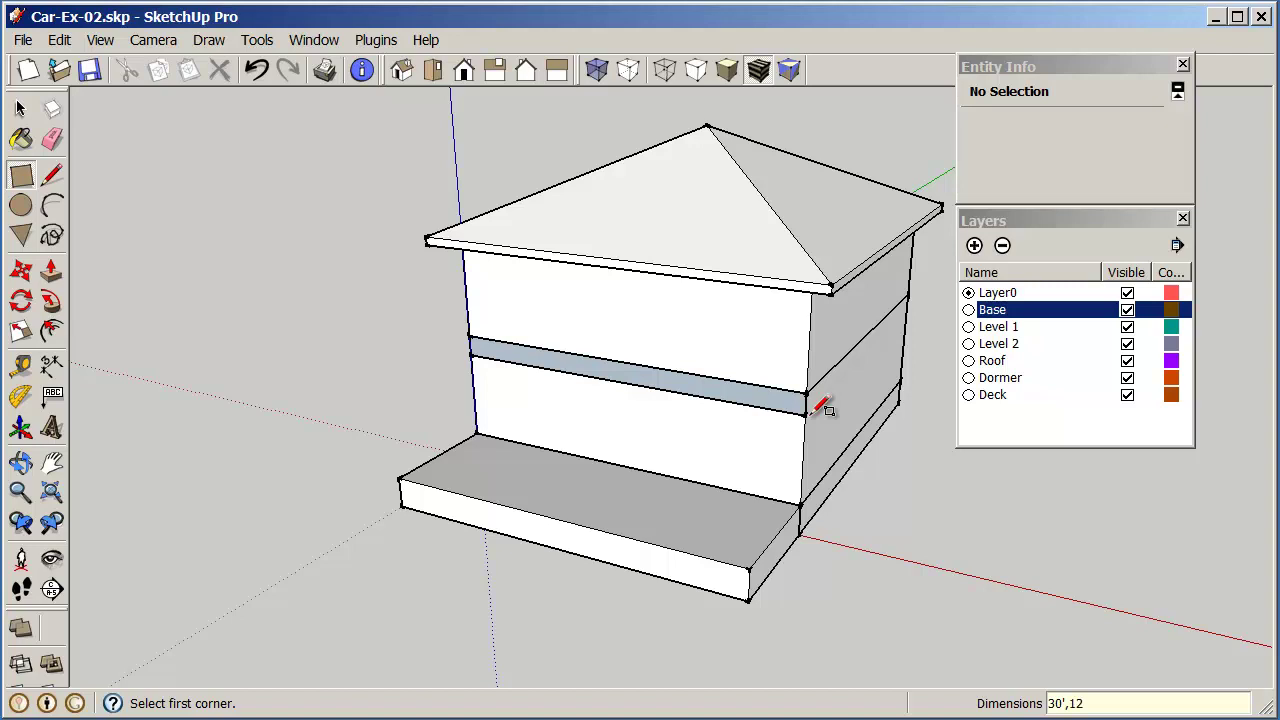
pyautogui.click(51, 270)
pyautogui.click(794, 405)
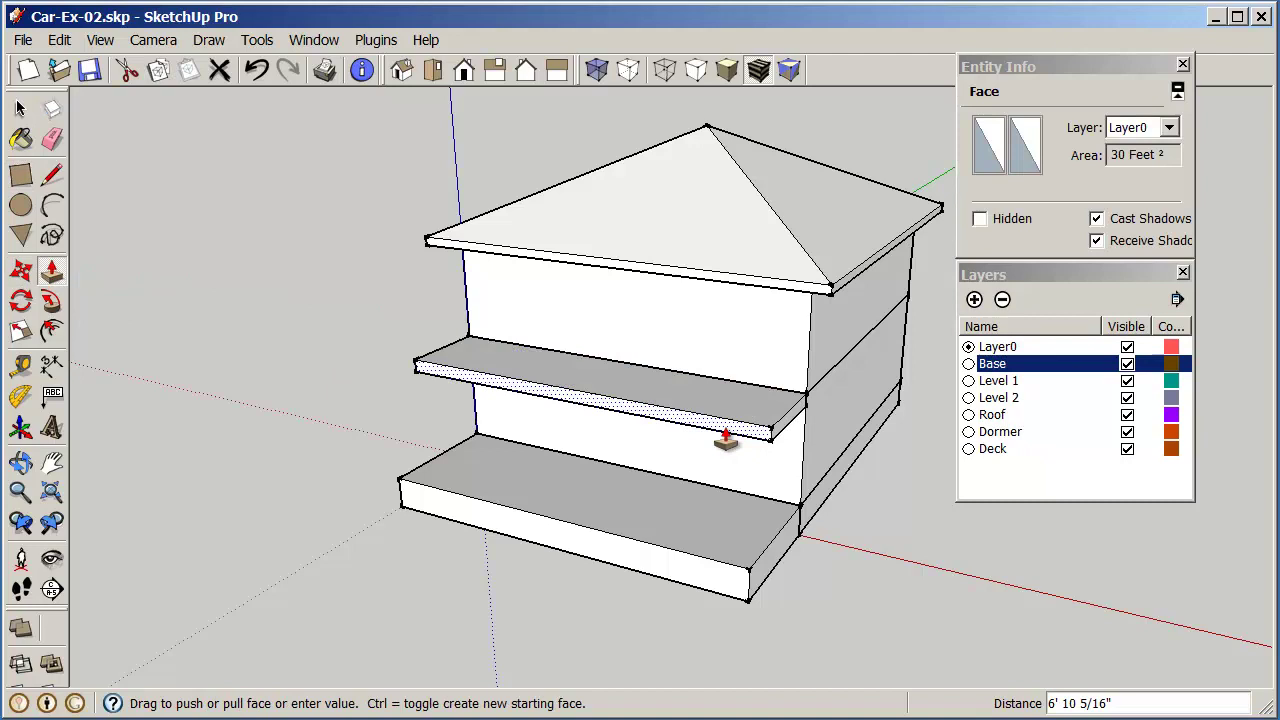
pyautogui.click(703, 573)
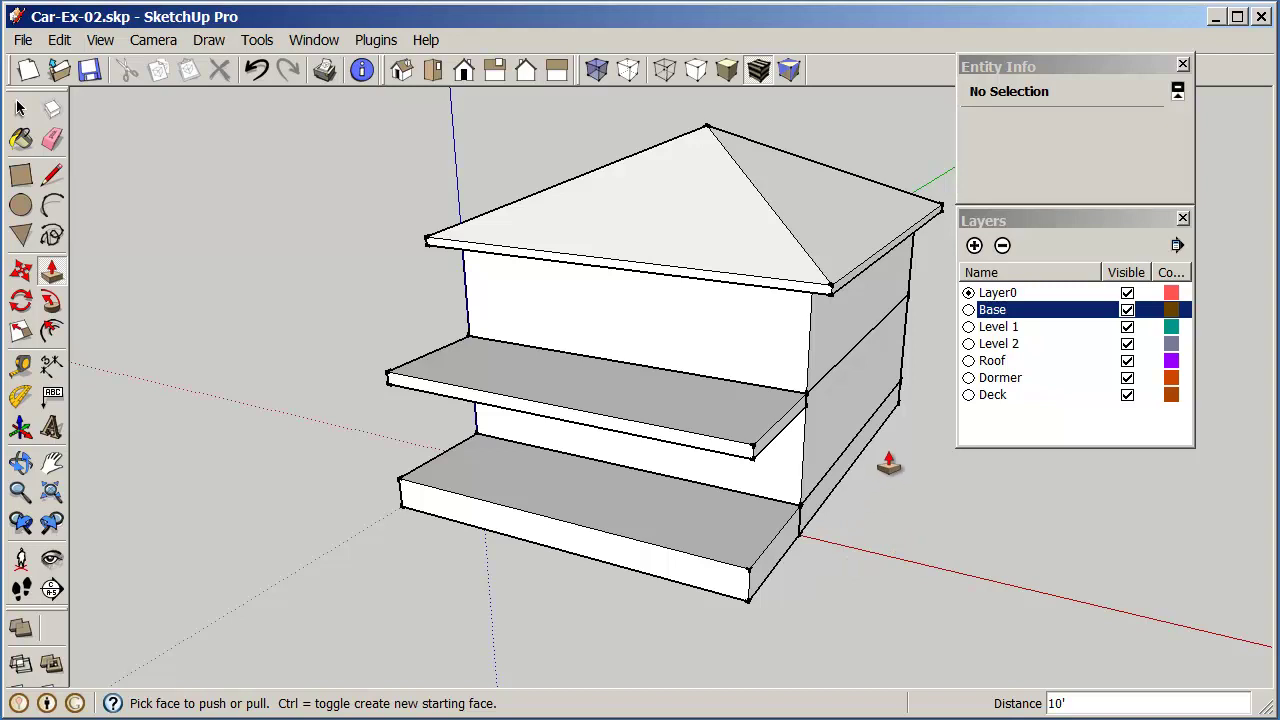
# Extend both end faces of the ledge 1' past the house sides
pyautogui.click(786, 442)
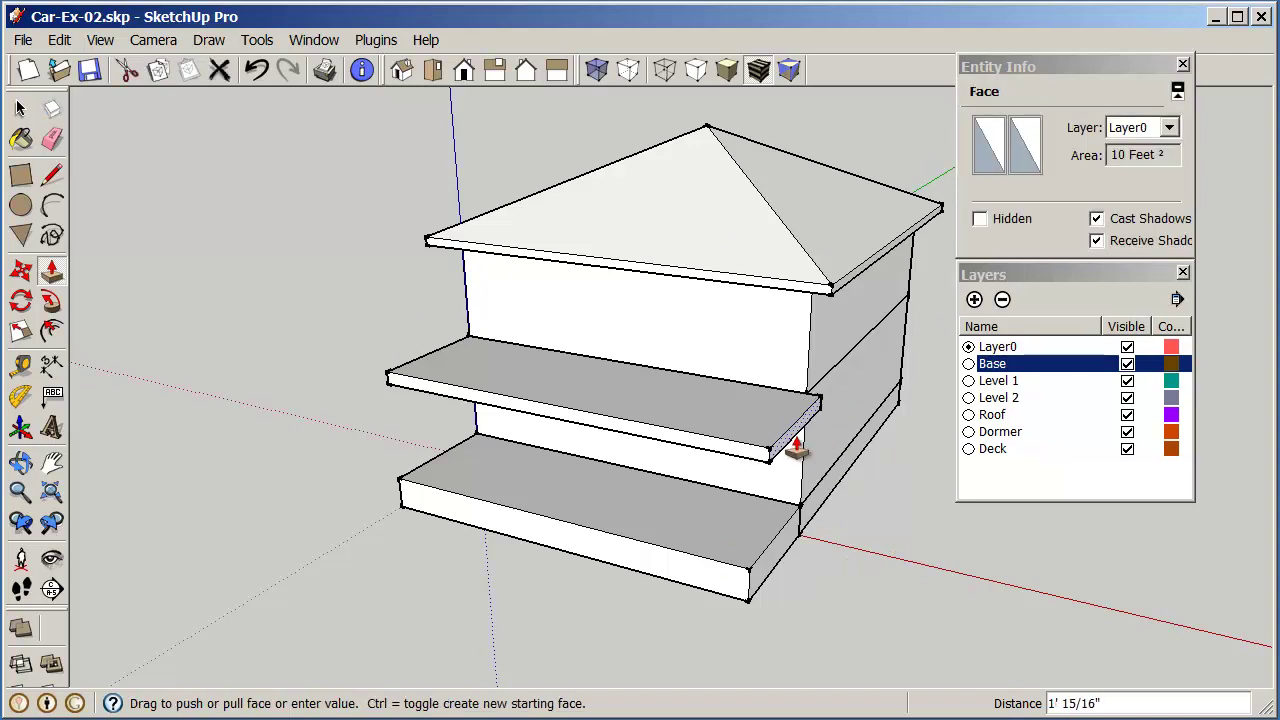
pyautogui.click(797, 447)
pyautogui.click(797, 447)
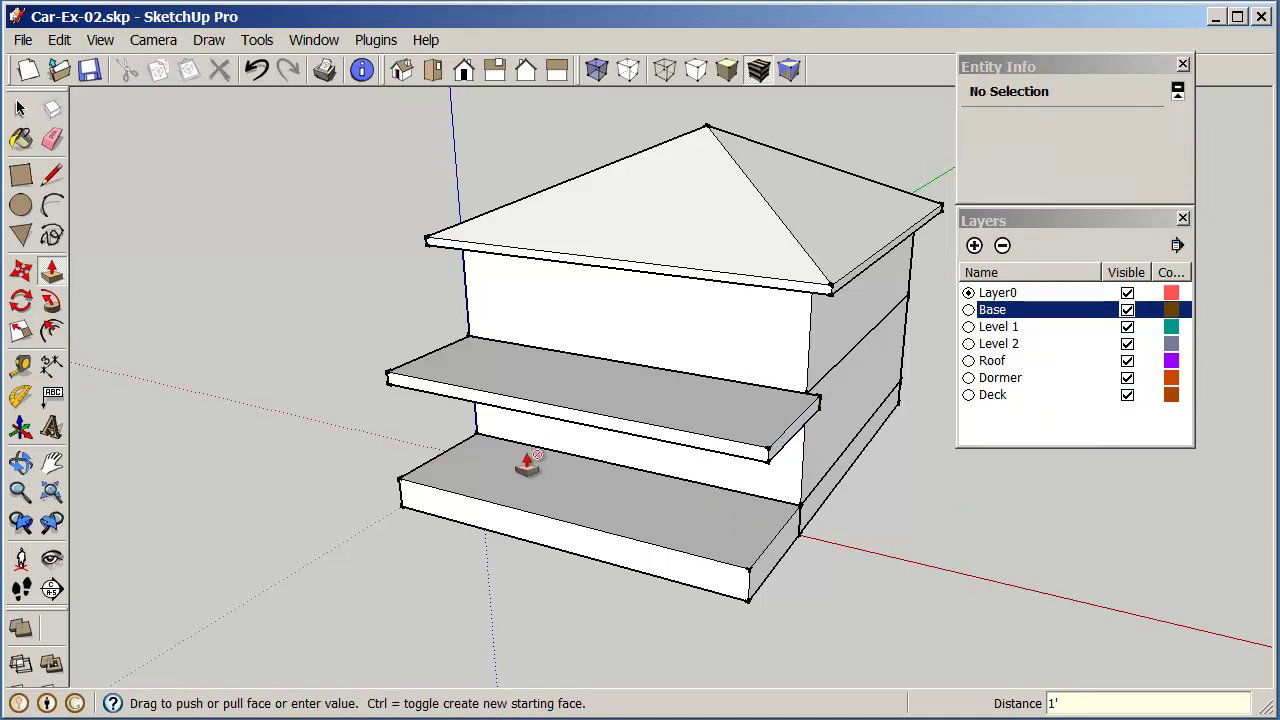
pyautogui.moveTo(526, 457); pyautogui.dragTo(932, 452, button='middle')
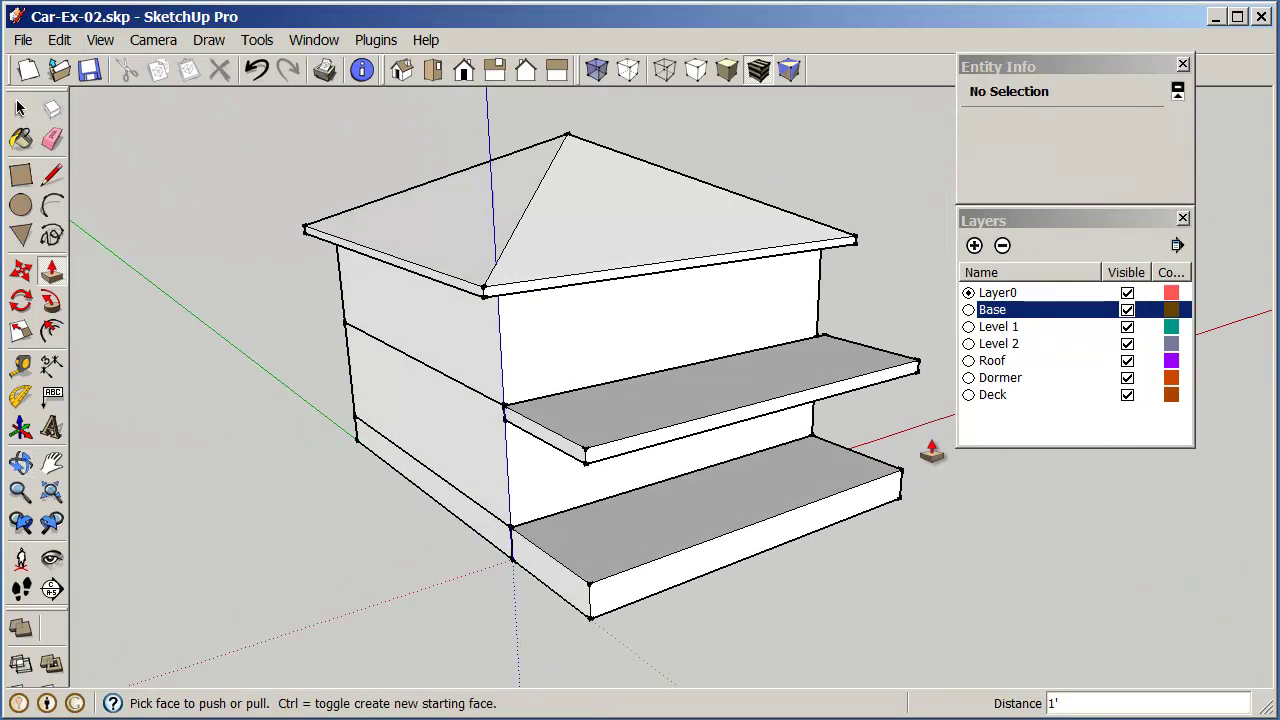
pyautogui.click(558, 451)
pyautogui.click(541, 455)
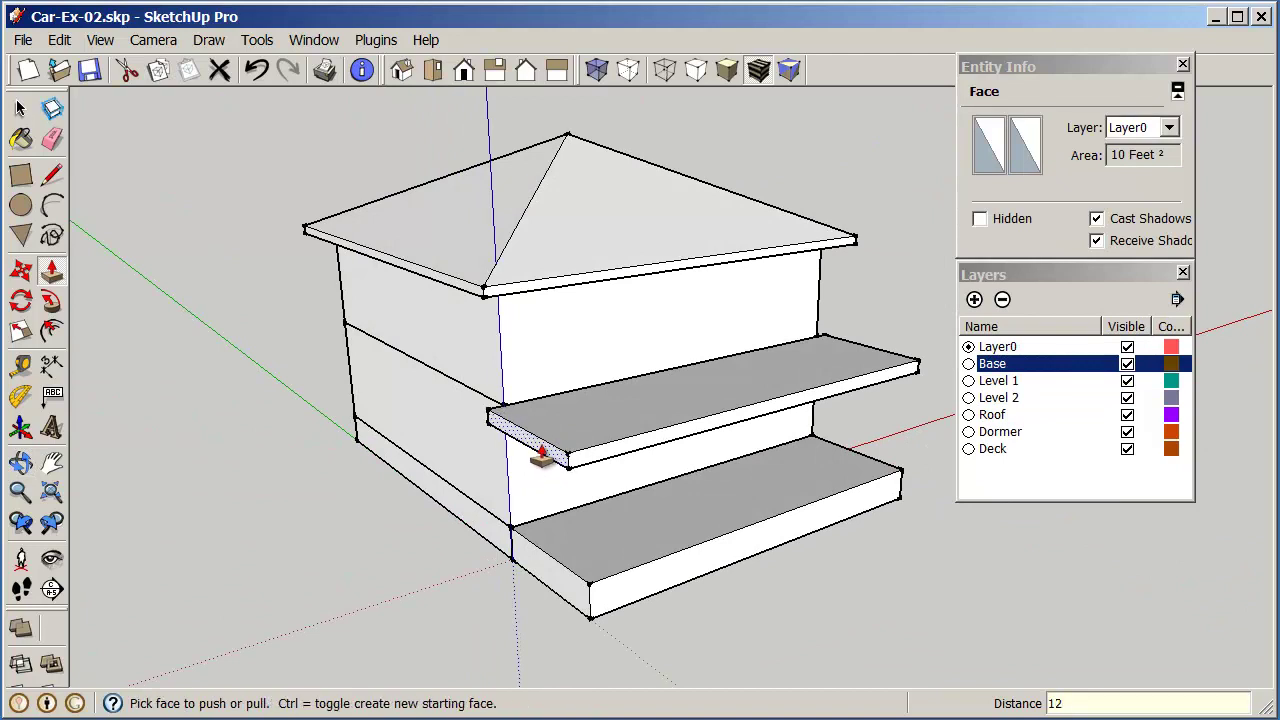
pyautogui.click(541, 455)
pyautogui.click(720, 466)
# Push the ledge's front face out a further 1'
pyautogui.click(672, 450)
pyautogui.click(681, 458)
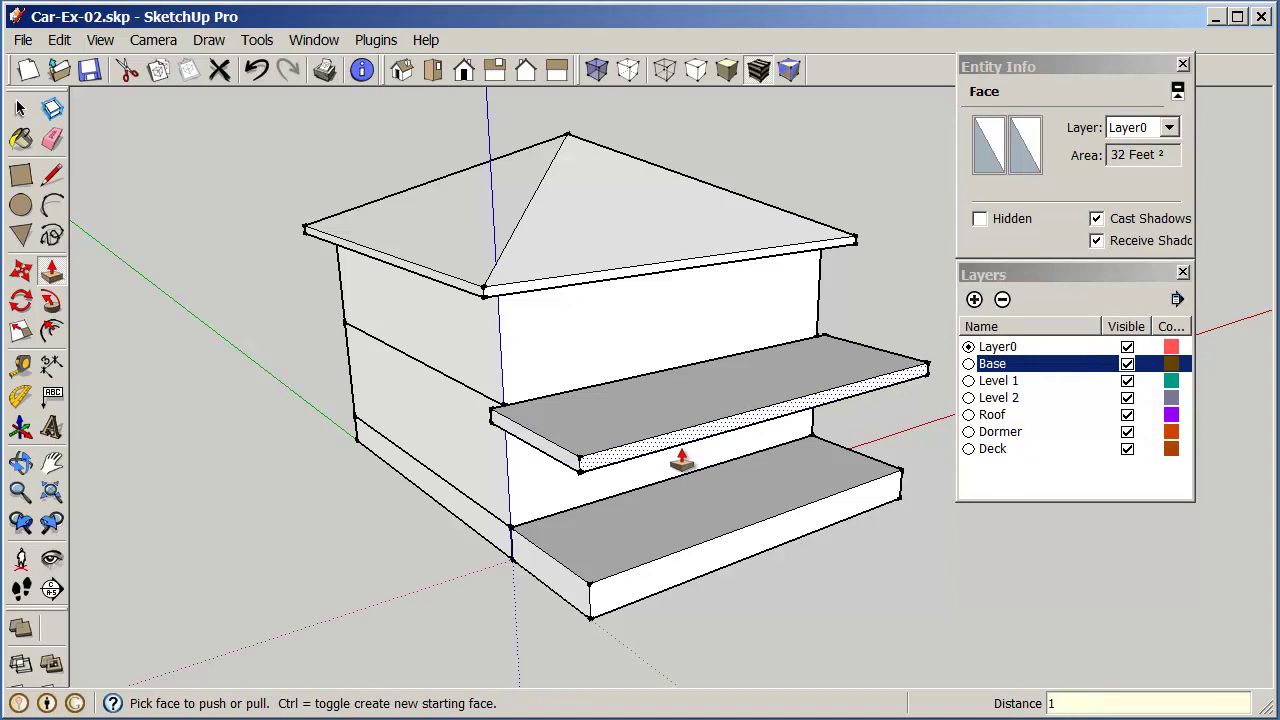
pyautogui.click(681, 458)
pyautogui.click(737, 486)
pyautogui.moveTo(737, 486); pyautogui.dragTo(503, 366, button='middle')
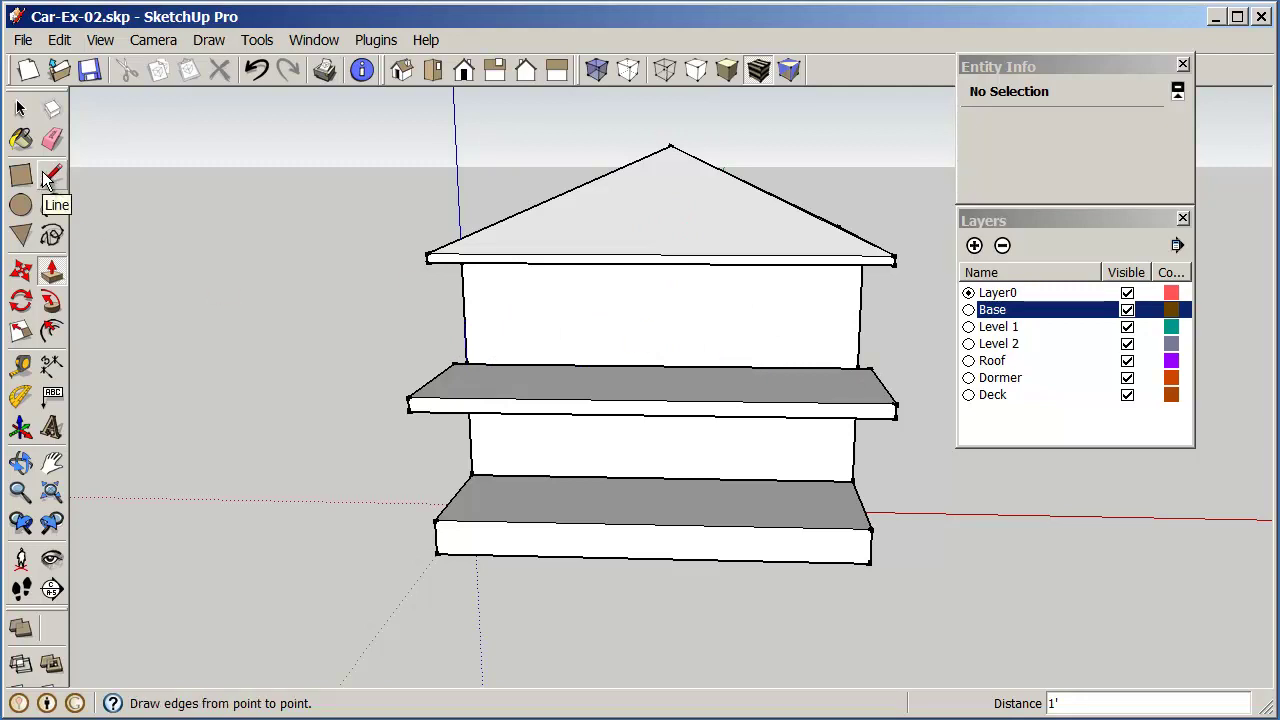
# With the Tape Measure, place a vertical guide 15' right of the left wall edge
pyautogui.click(22, 367)
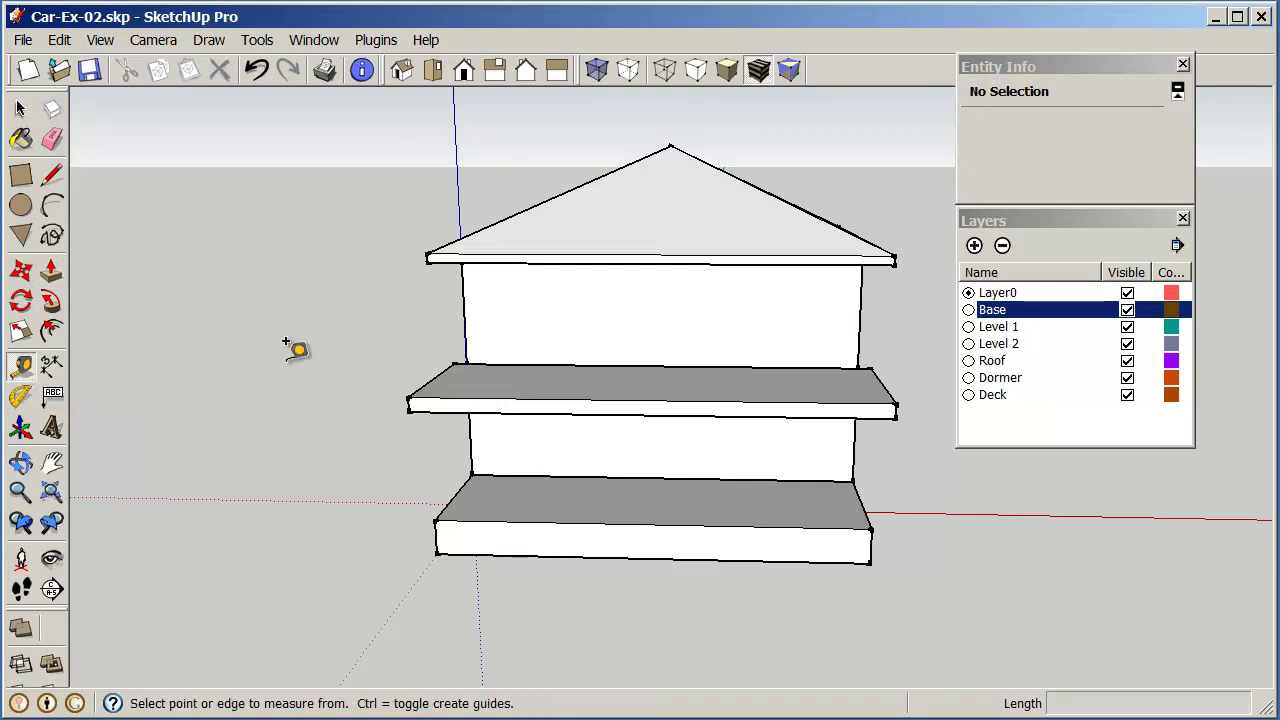
pyautogui.click(466, 279)
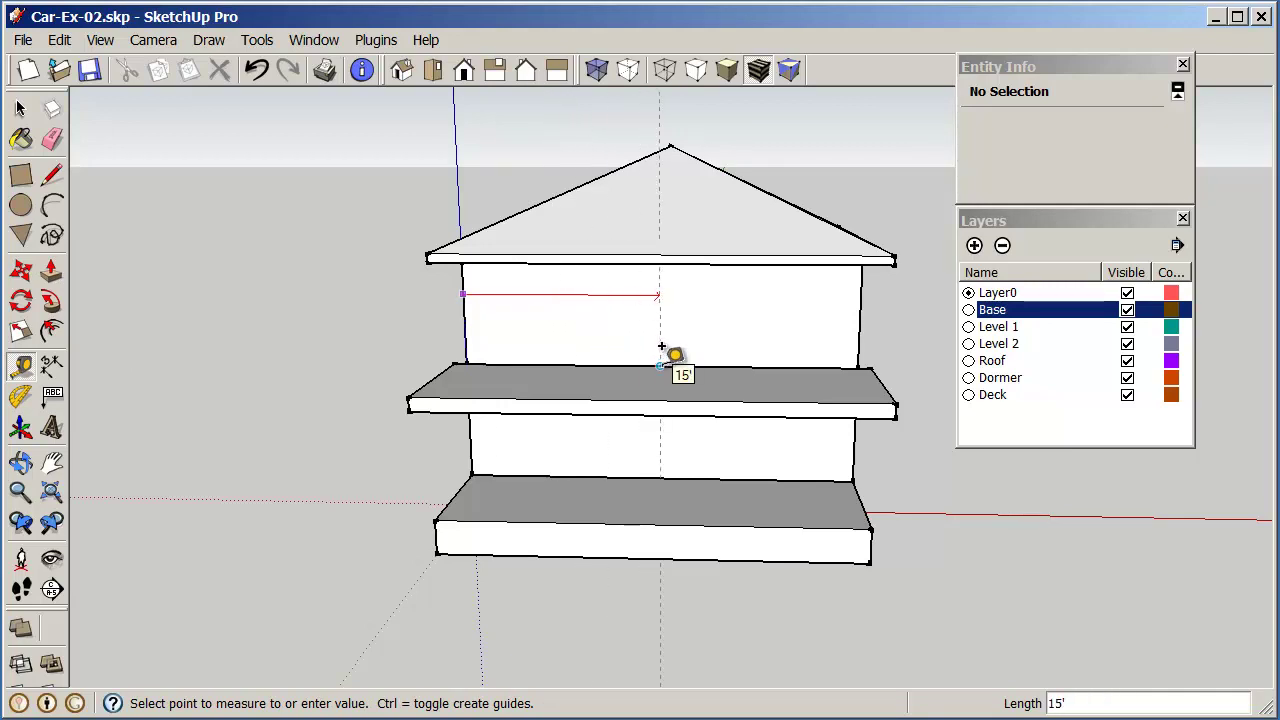
pyautogui.click(661, 347)
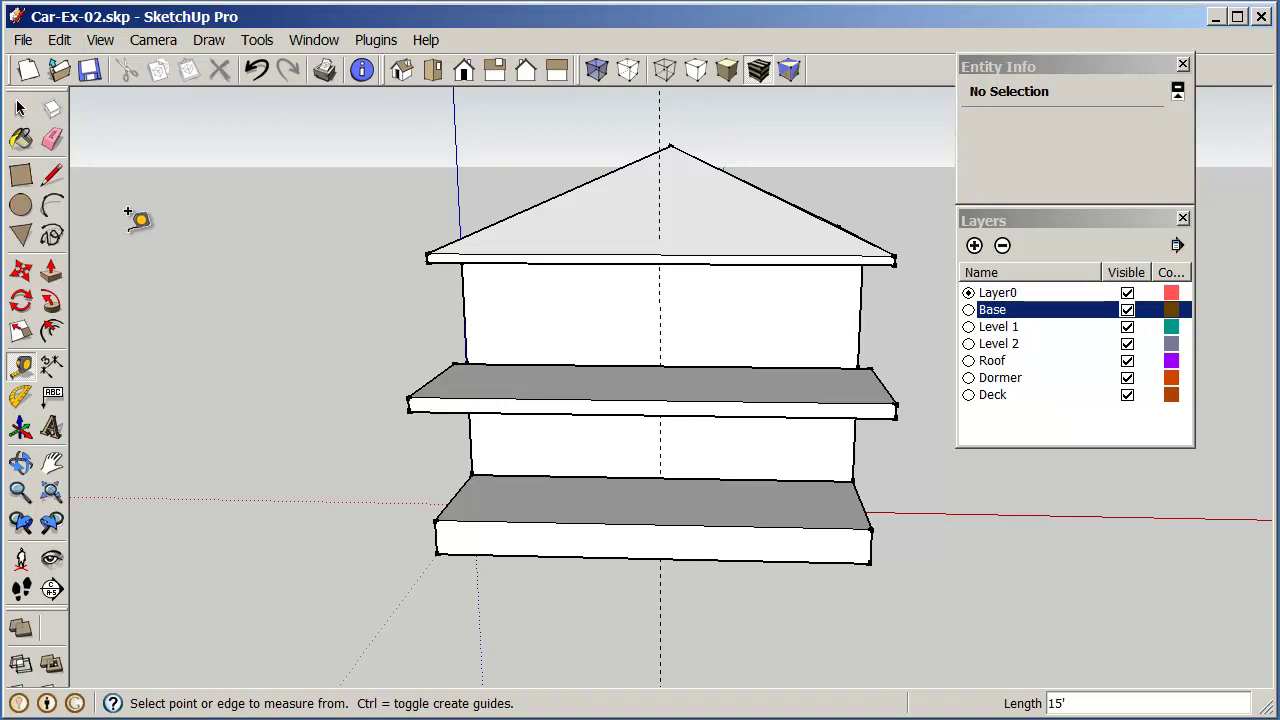
# Draw lines from the slab's back and front corners up to a peak on the centre guide
pyautogui.click(52, 174)
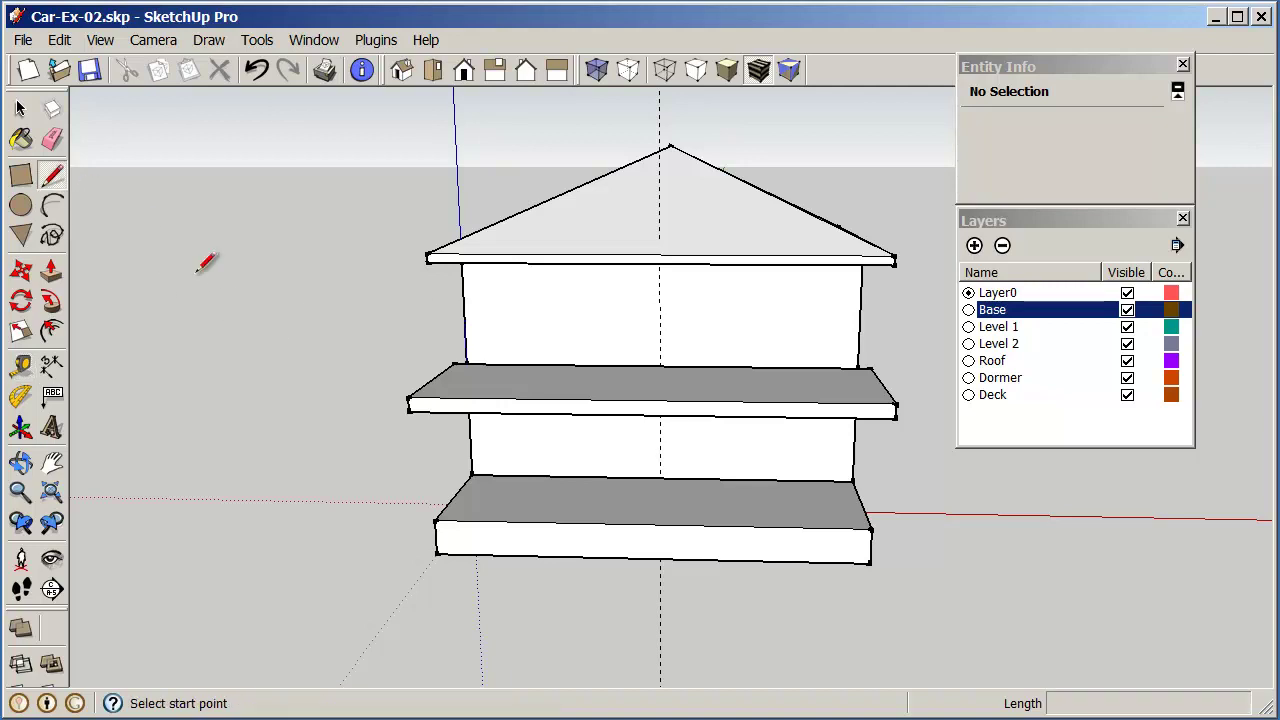
pyautogui.click(455, 362)
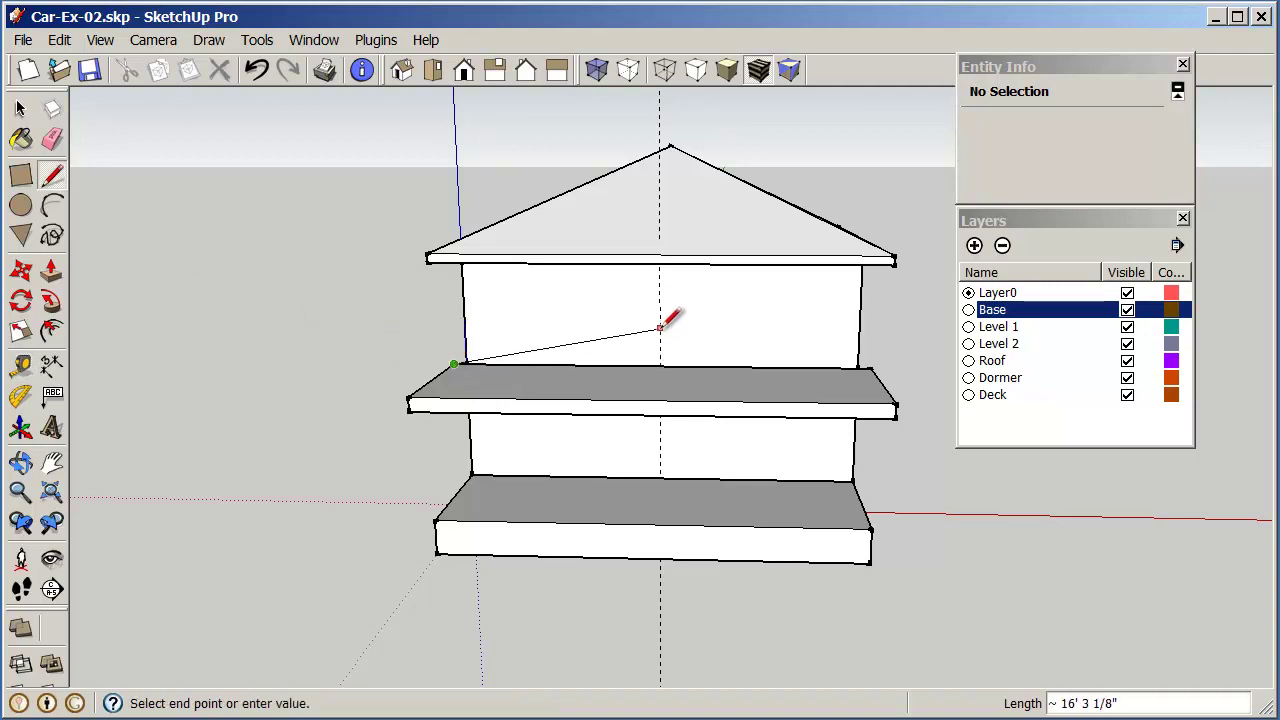
pyautogui.click(659, 315)
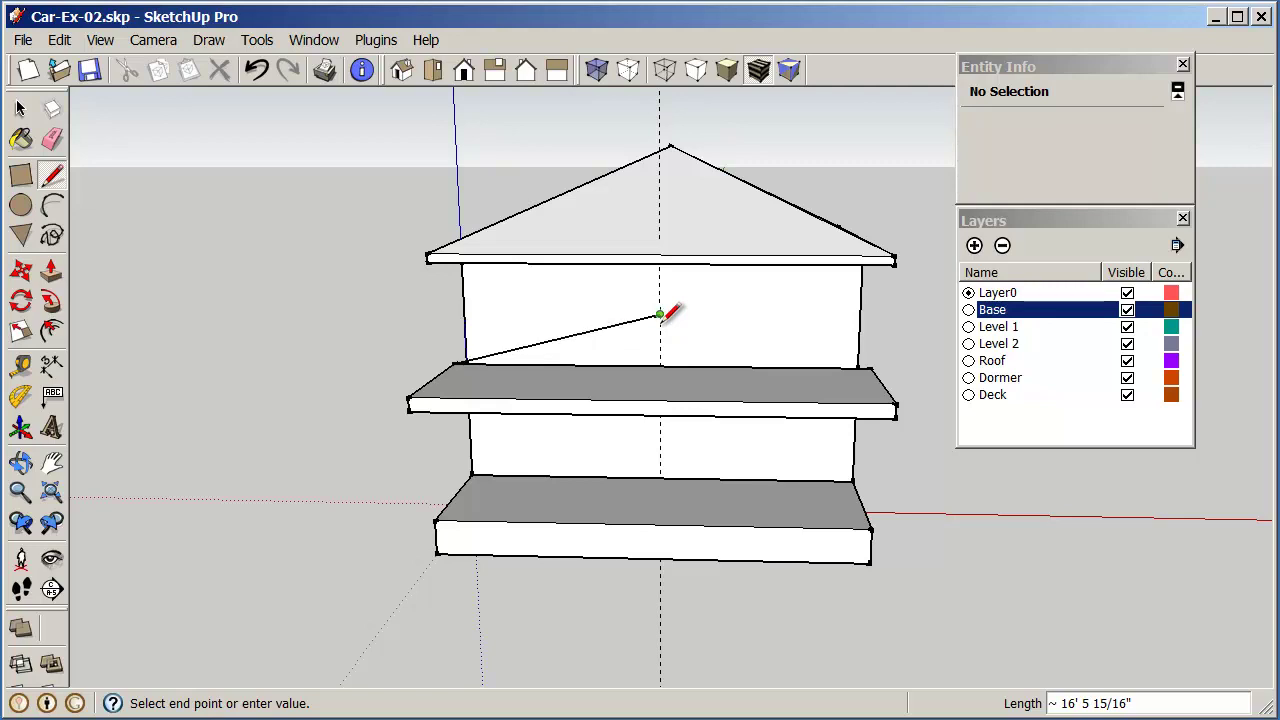
pyautogui.click(862, 367)
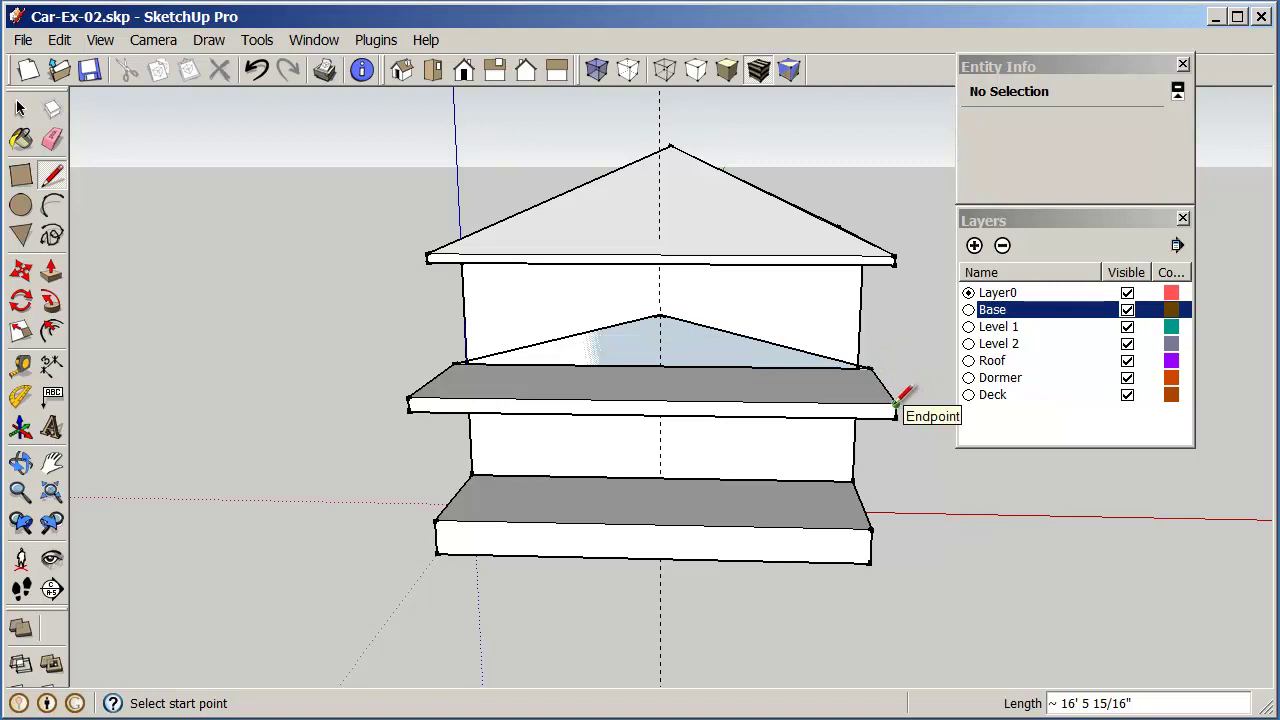
pyautogui.click(896, 405)
pyautogui.click(659, 315)
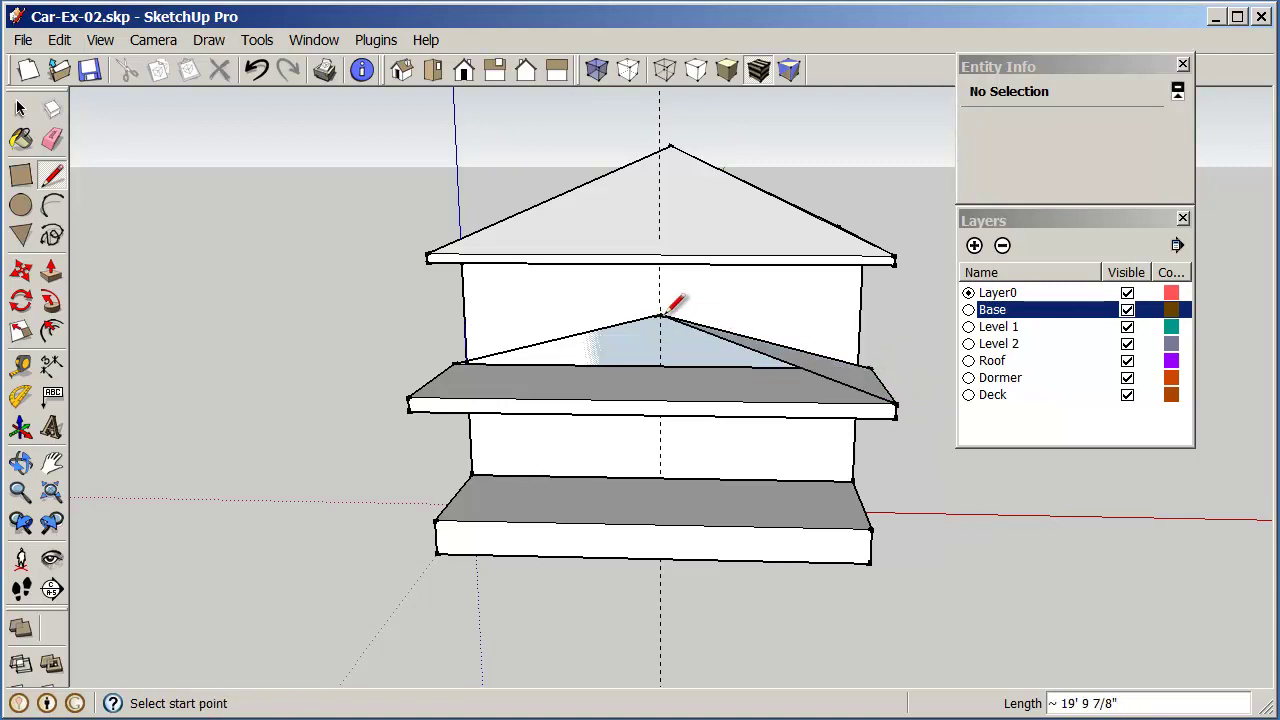
pyautogui.click(408, 398)
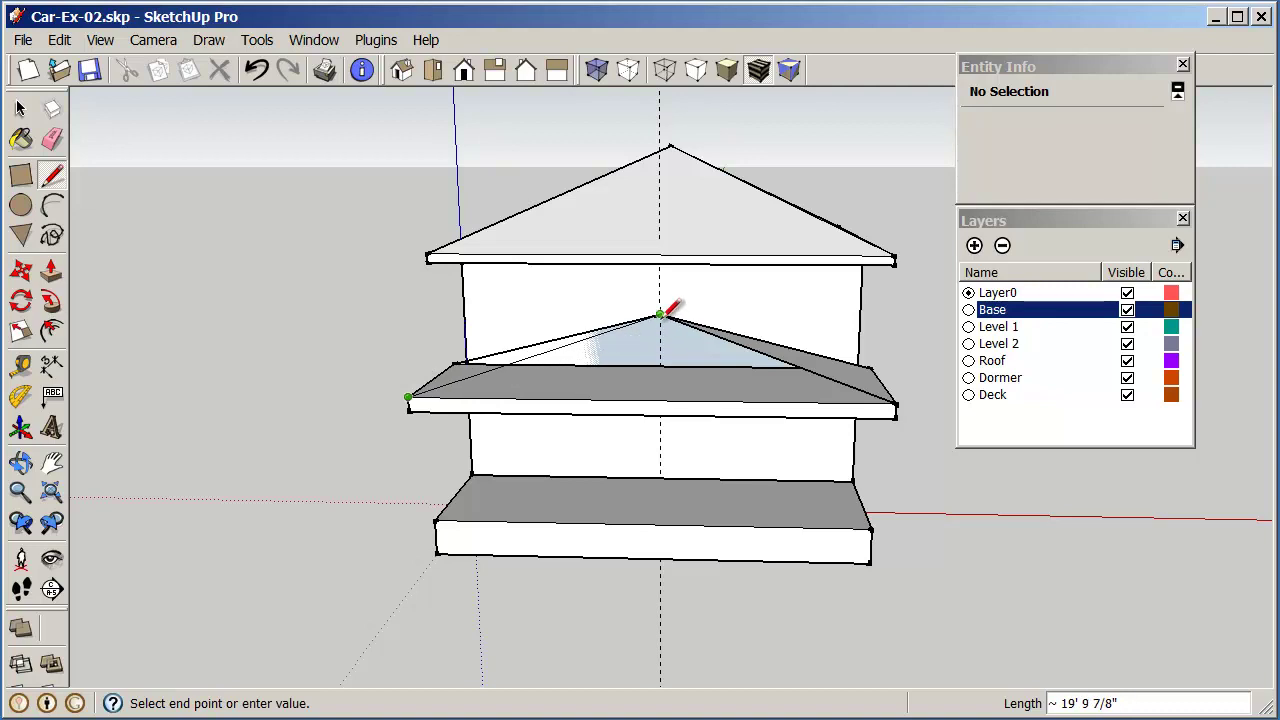
pyautogui.click(659, 315)
pyautogui.press('o')
pyautogui.moveTo(575, 372); pyautogui.dragTo(737, 487)
pyautogui.moveTo(737, 487); pyautogui.dragTo(394, 443, button='middle')
pyautogui.moveTo(630, 446); pyautogui.dragTo(387, 432, button='middle')
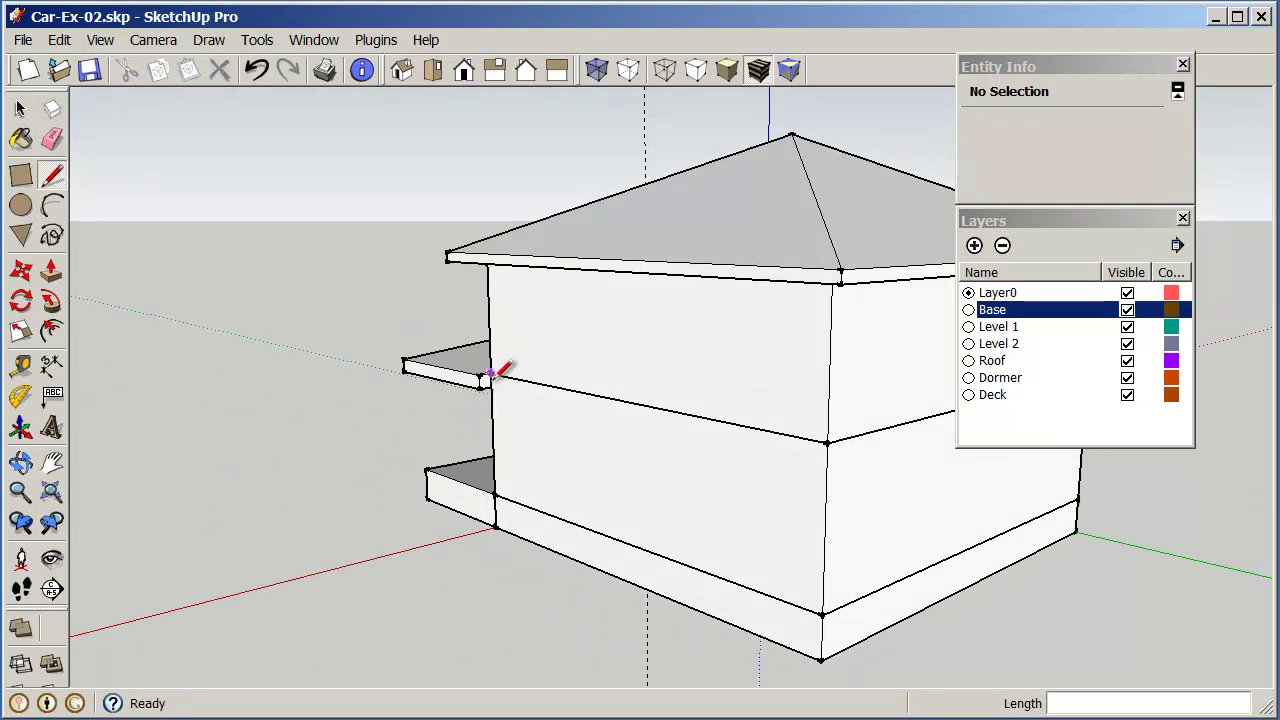
# Hide Level 1 and Level 2, erase a stray lower-roof edge, then show Level 1 again
pyautogui.click(1127, 328)
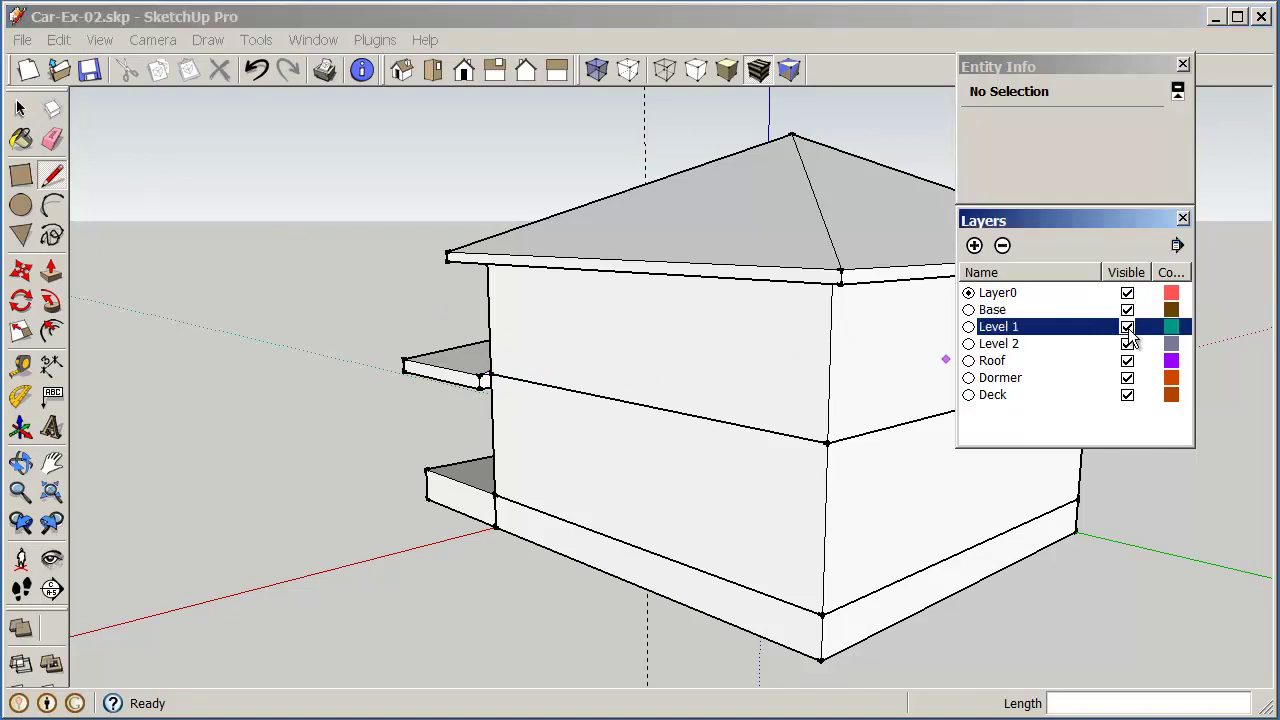
pyautogui.click(1127, 344)
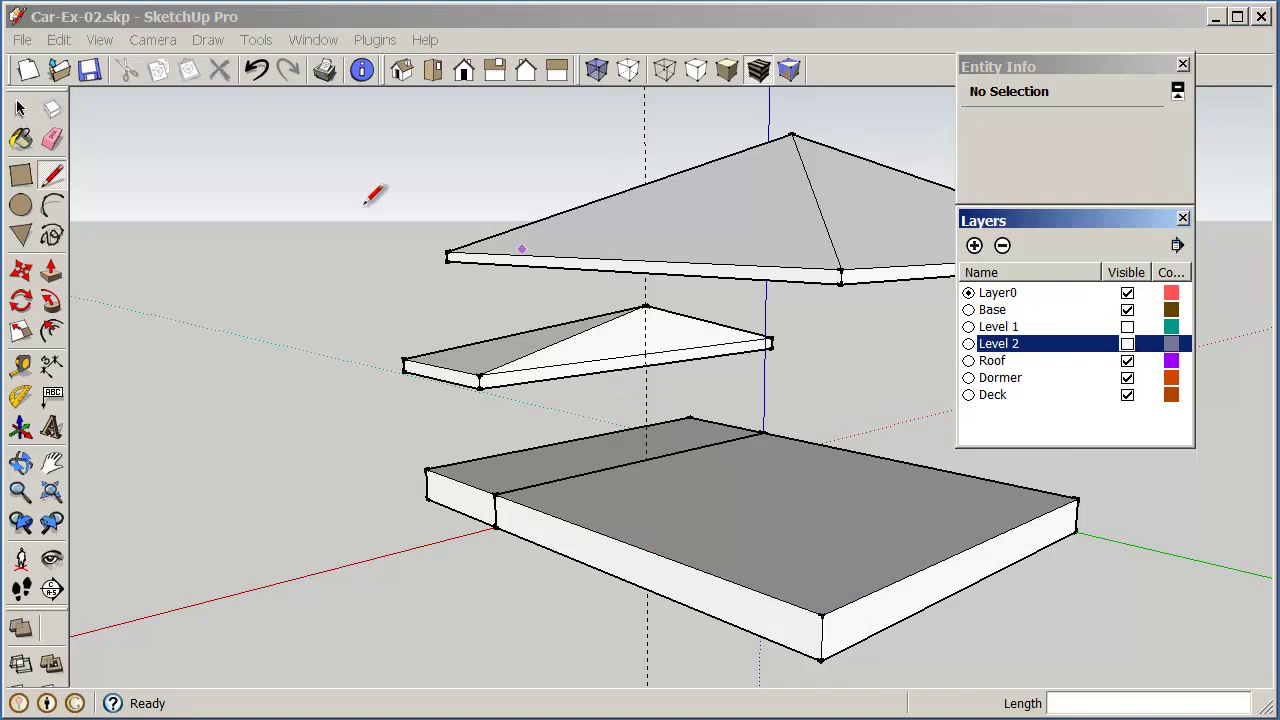
pyautogui.click(52, 139)
pyautogui.moveTo(597, 346); pyautogui.dragTo(592, 358)
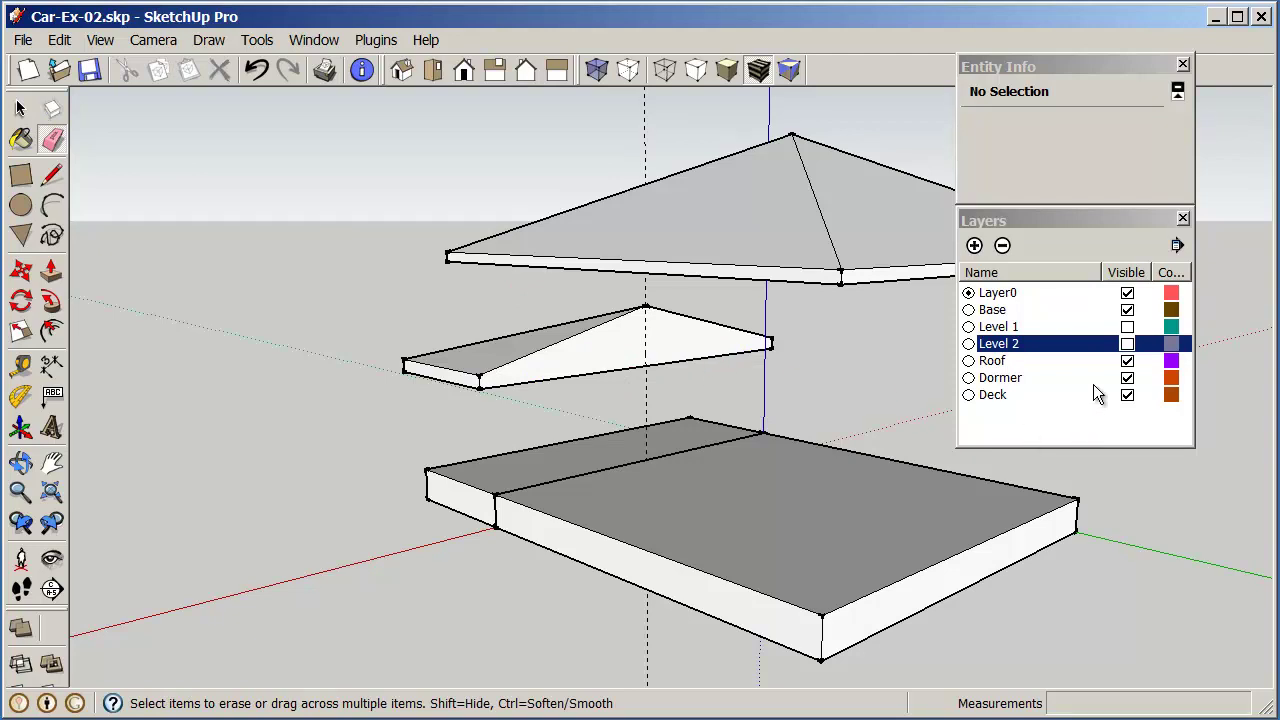
pyautogui.click(1127, 326)
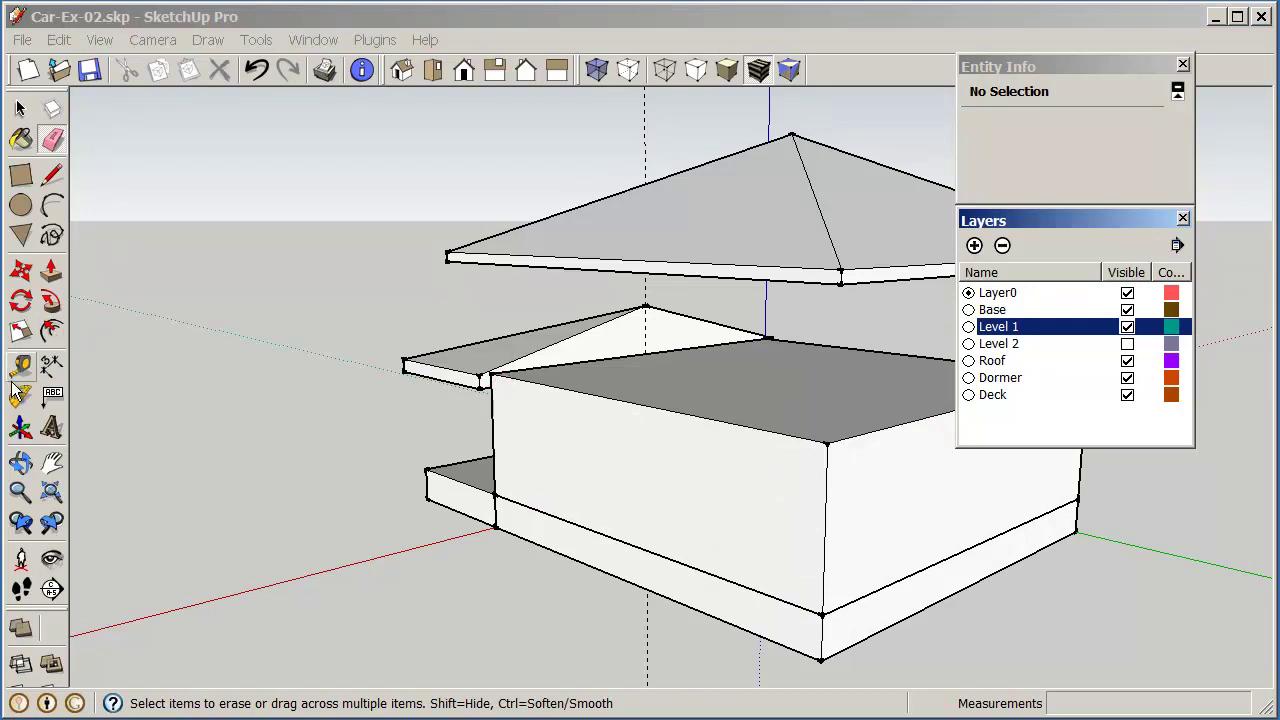
# Draw a 1' 3" edge up the wall corner where the lower roof meets it
pyautogui.click(20, 492)
pyautogui.scroll(10, 520, 434)
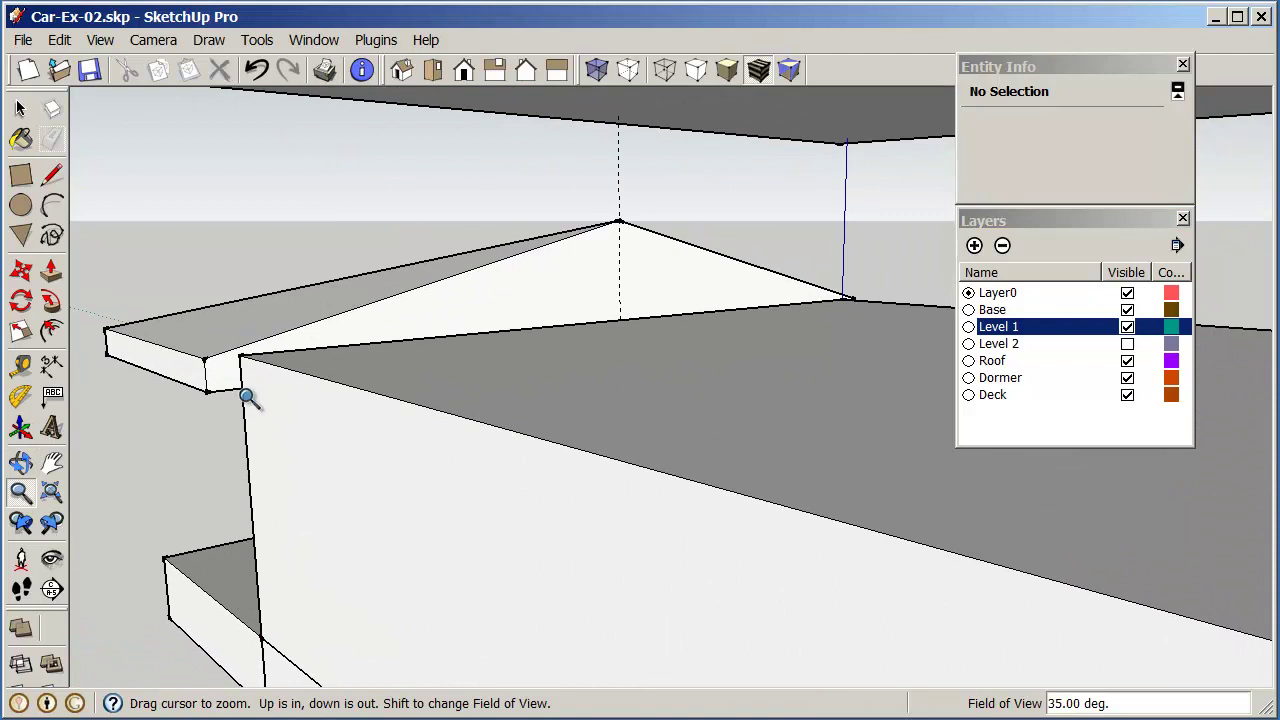
pyautogui.click(52, 174)
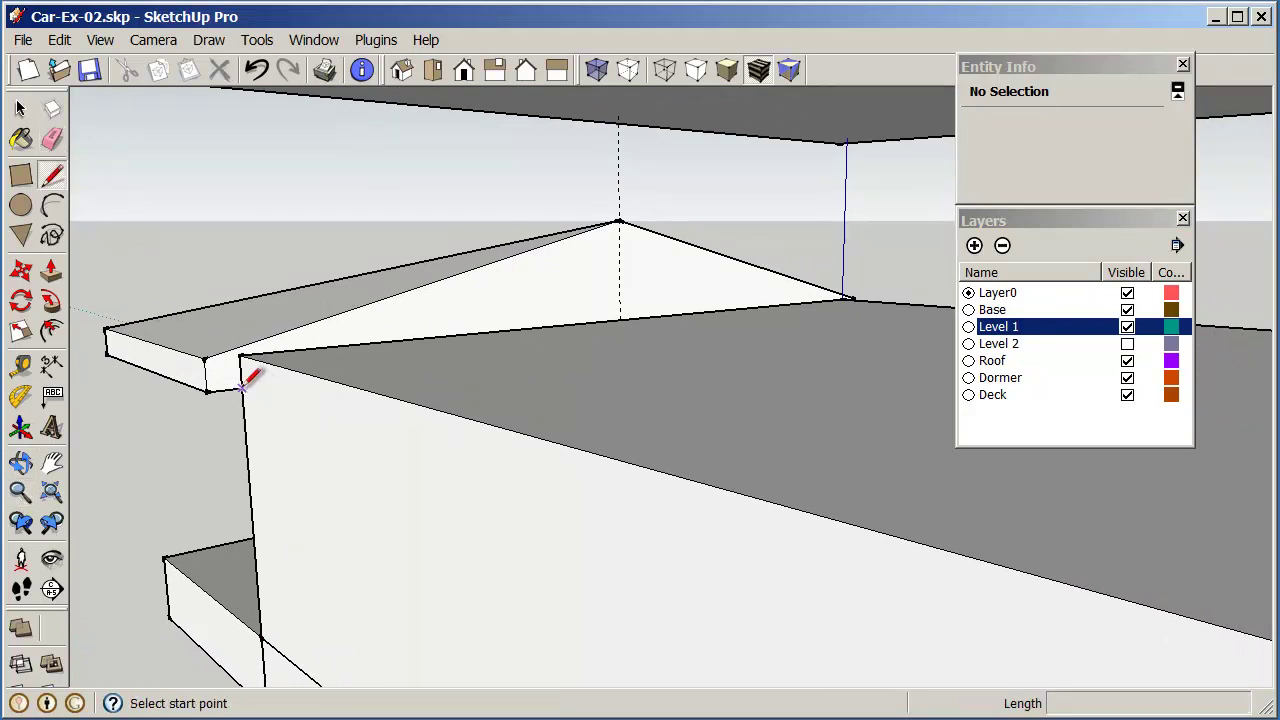
pyautogui.click(241, 388)
pyautogui.click(241, 352)
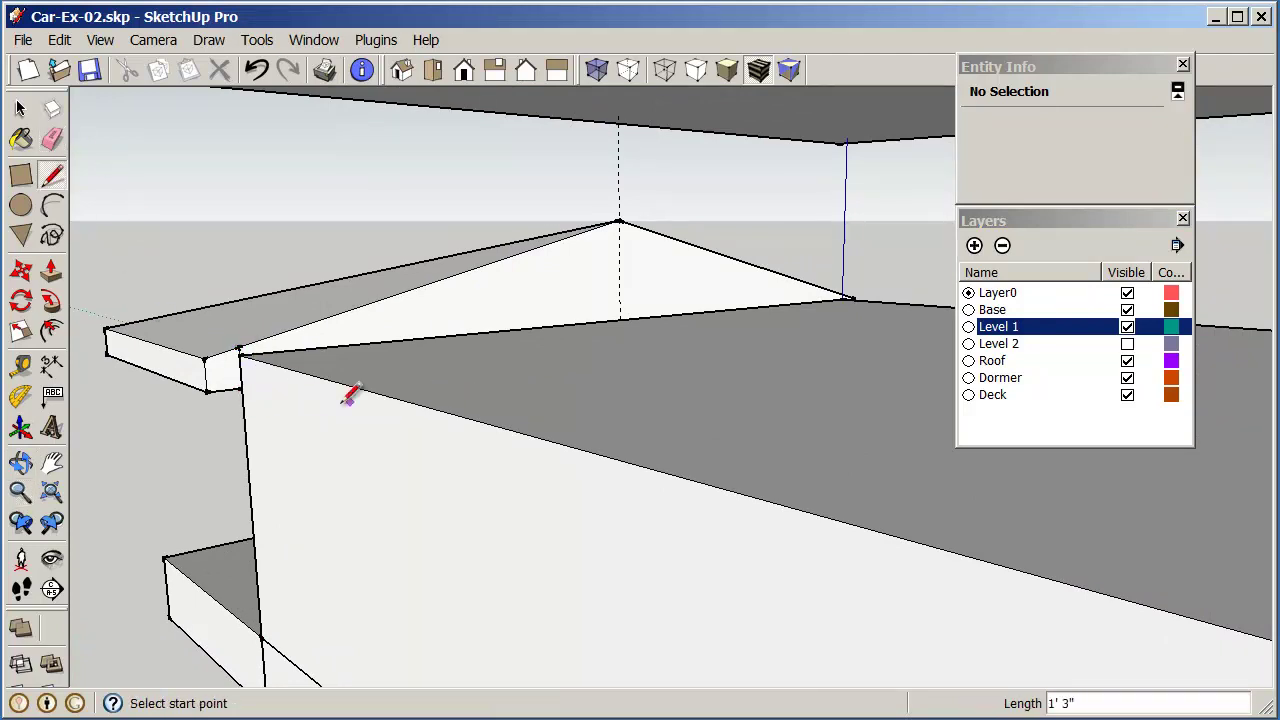
# Zoom back out and hide the Roof layer
pyautogui.moveTo(333, 405)
pyautogui.mouseDown(button='middle')
pyautogui.moveTo(409, 437)
pyautogui.moveTo(691, 463)
pyautogui.moveTo(718, 396)
pyautogui.moveTo(536, 447)
pyautogui.moveTo(520, 534)
pyautogui.moveTo(535, 517)
pyautogui.mouseUp(button='middle')
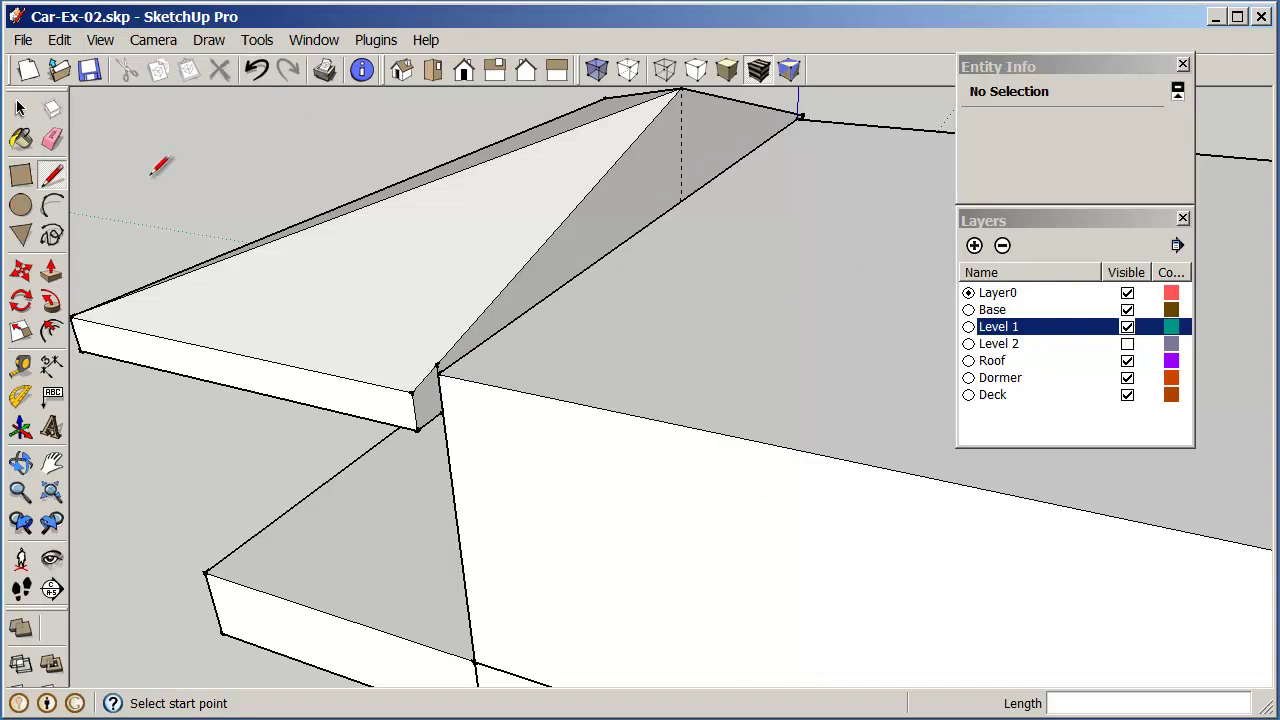
pyautogui.click(20, 490)
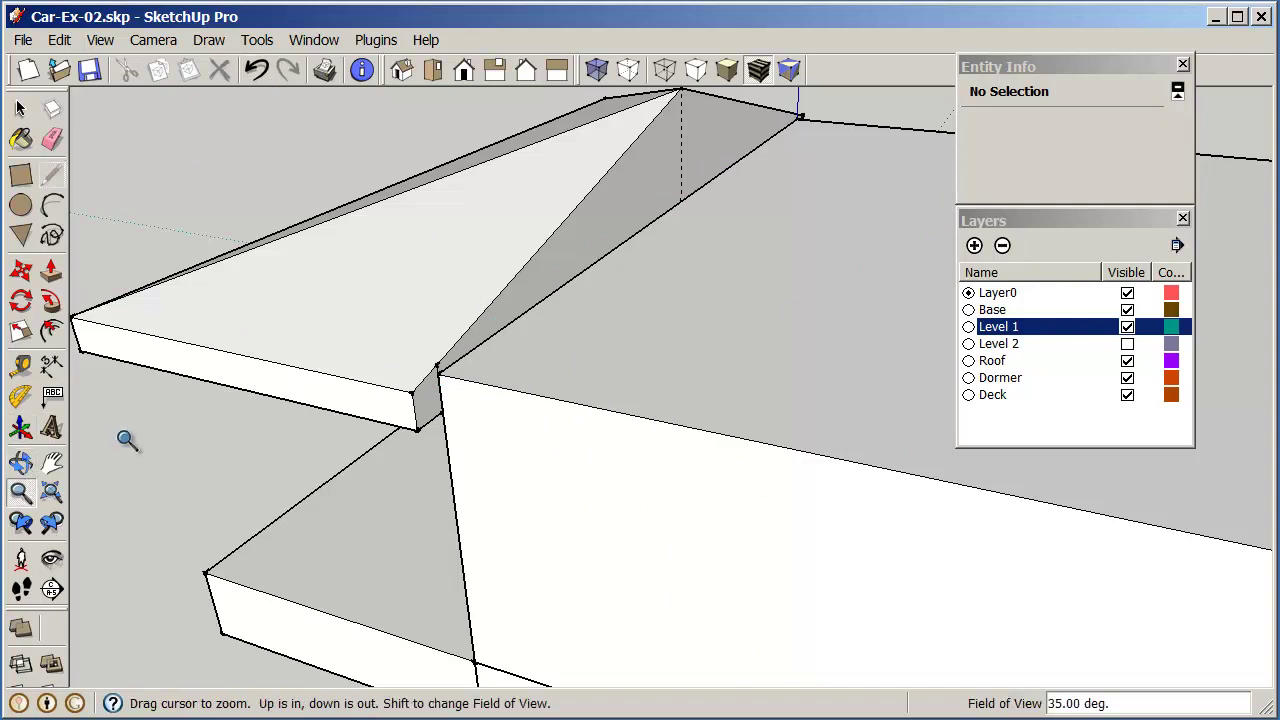
pyautogui.moveTo(126, 441); pyautogui.dragTo(288, 490)
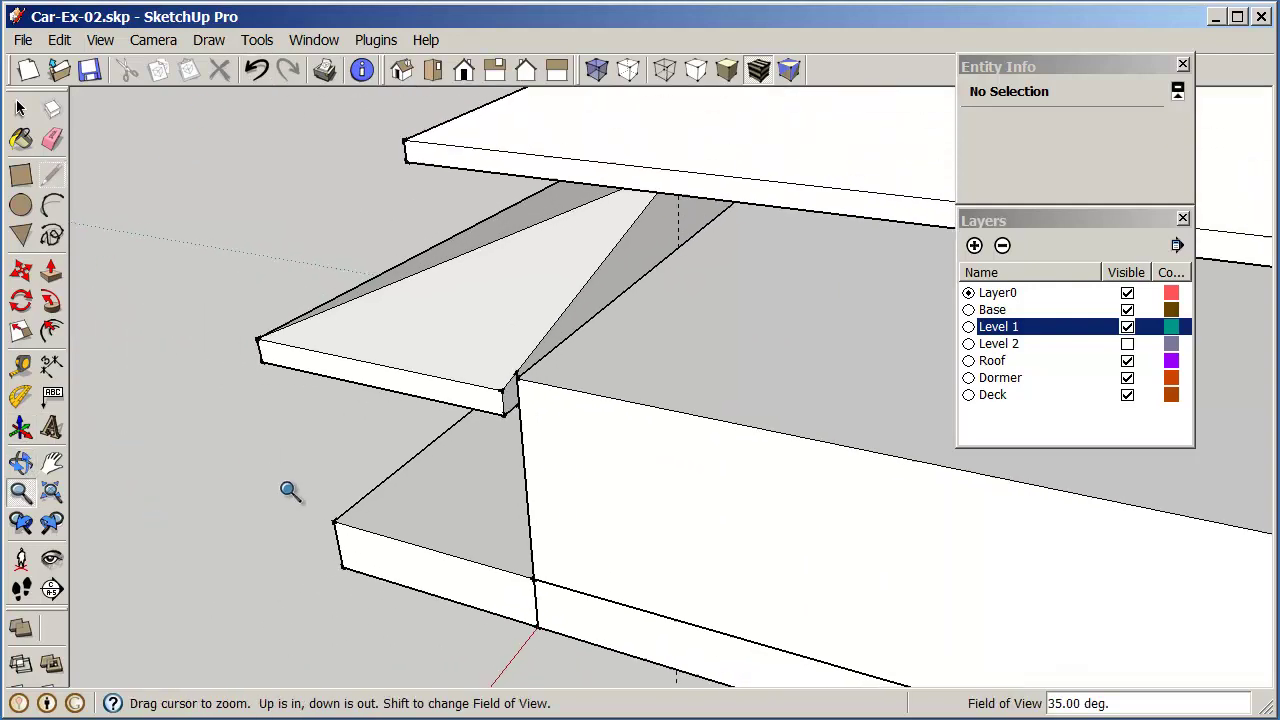
pyautogui.click(1128, 362)
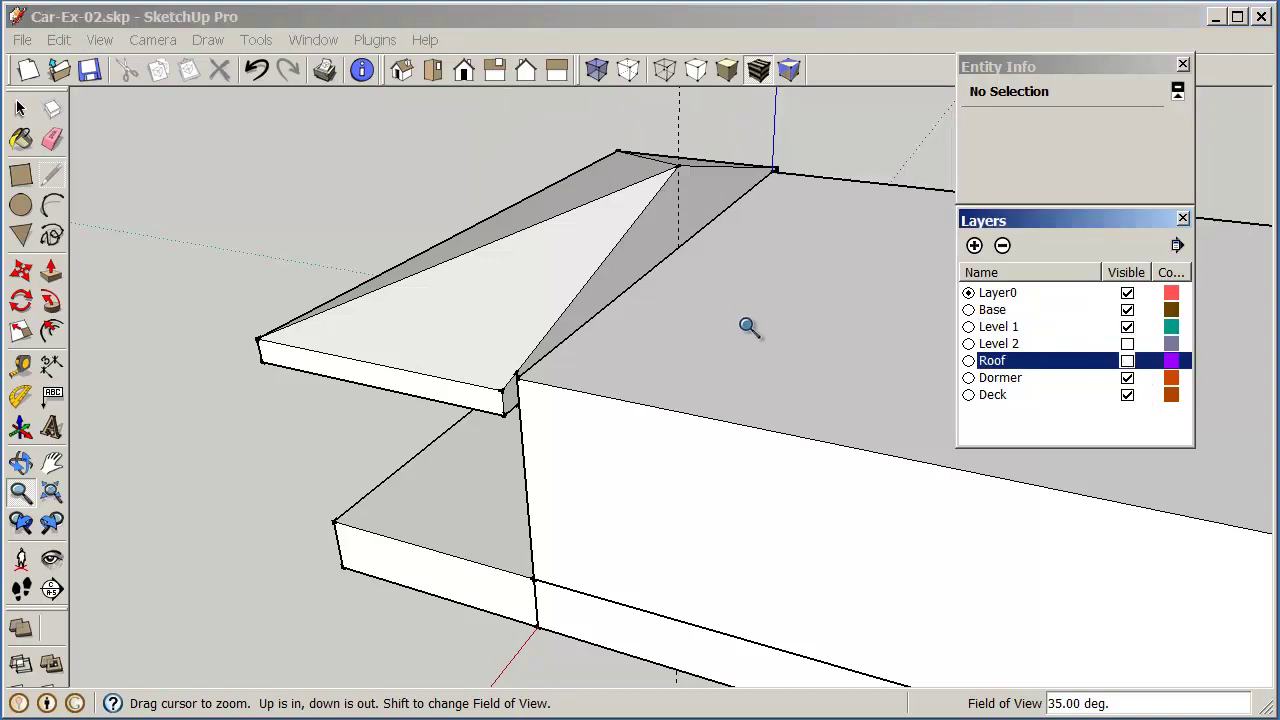
# Draw a 30' by 30' rectangle corner to corner across the Level 1 wall tops
pyautogui.click(52, 462)
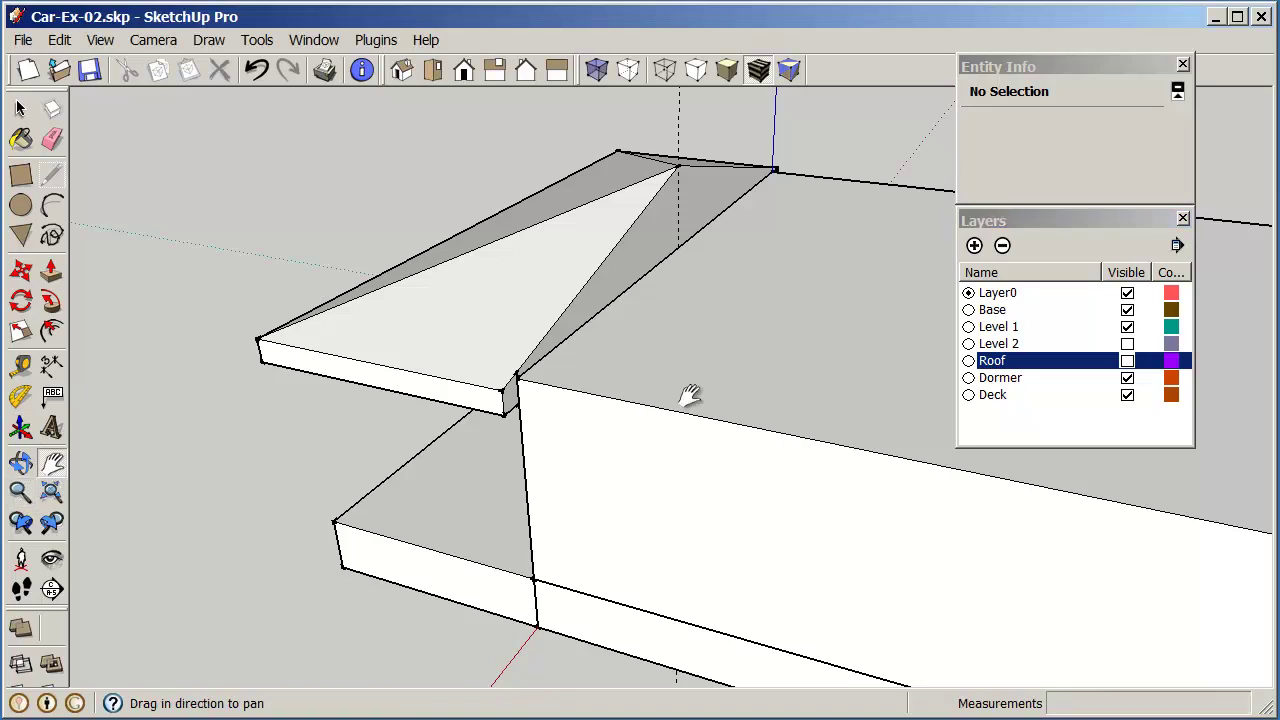
pyautogui.moveTo(690, 396); pyautogui.dragTo(350, 388)
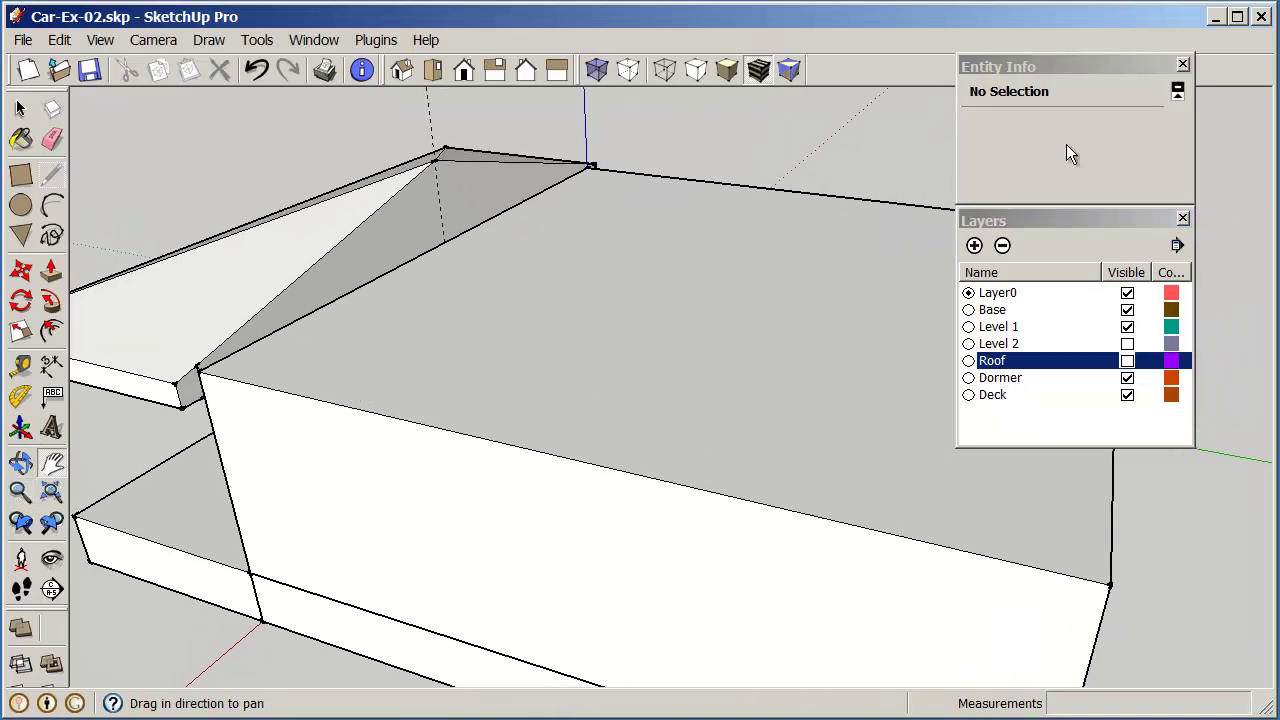
pyautogui.click(1118, 68)
pyautogui.click(1108, 104)
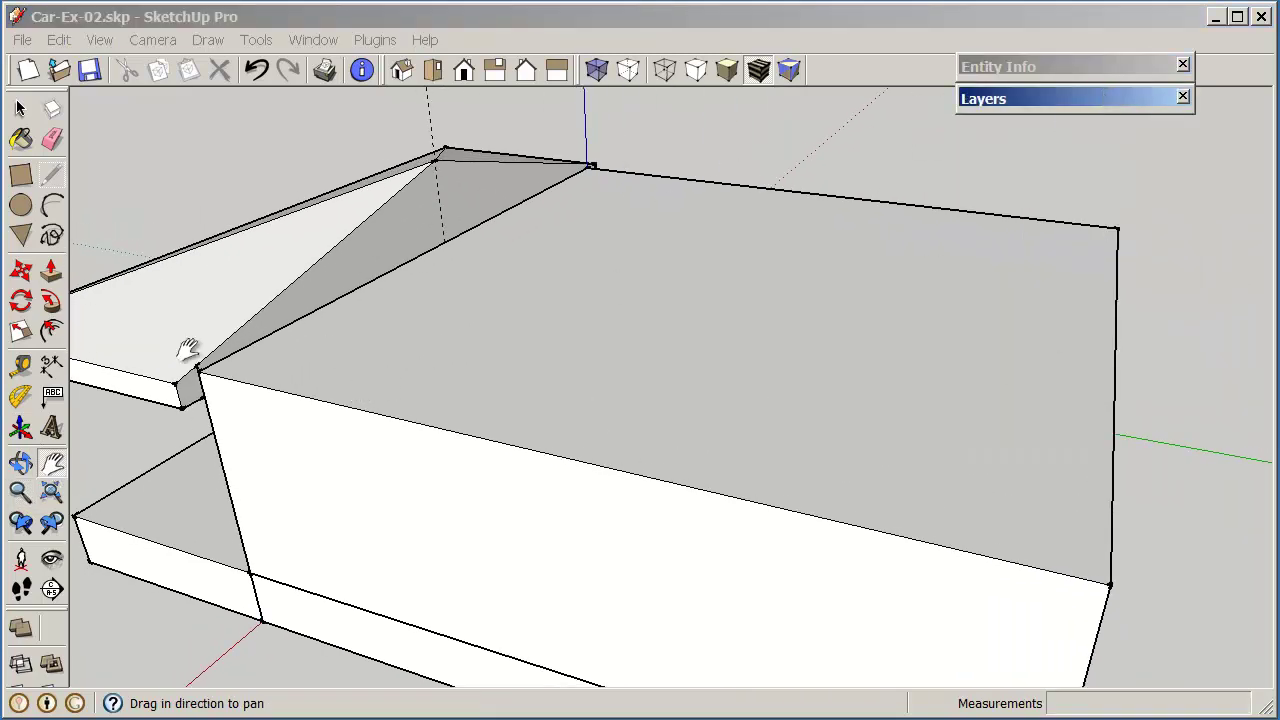
pyautogui.click(51, 268)
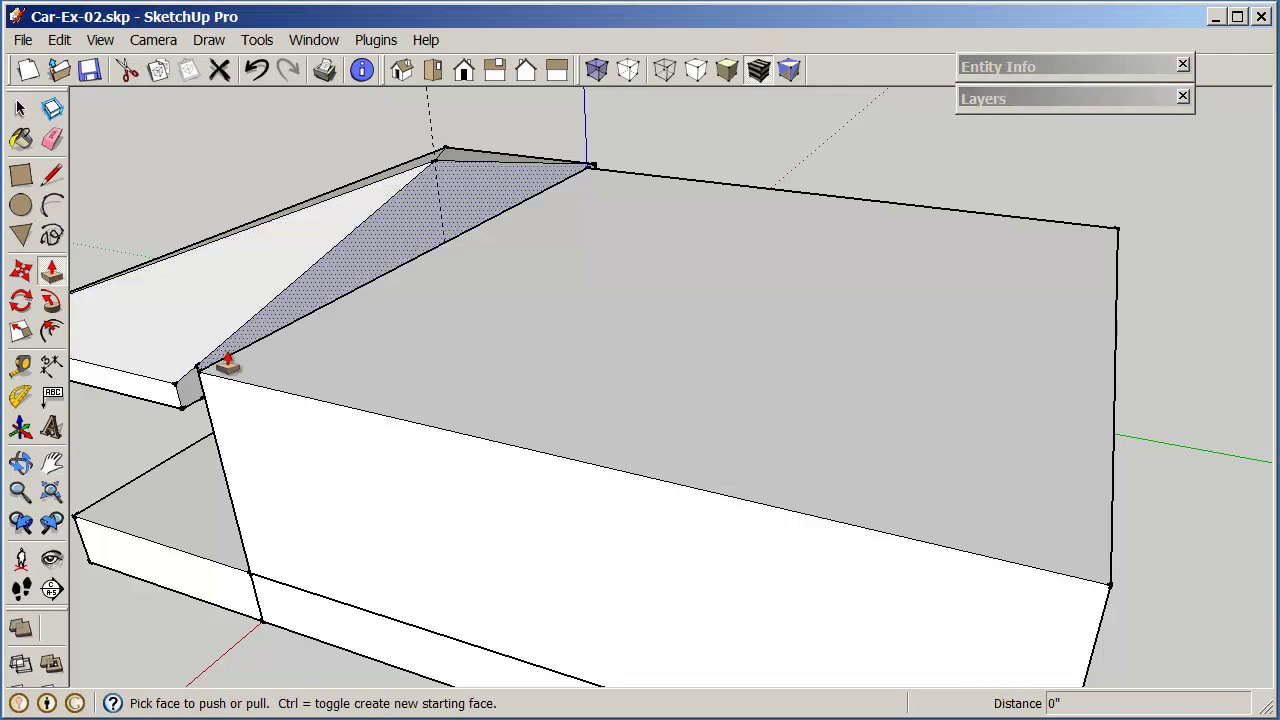
pyautogui.click(20, 176)
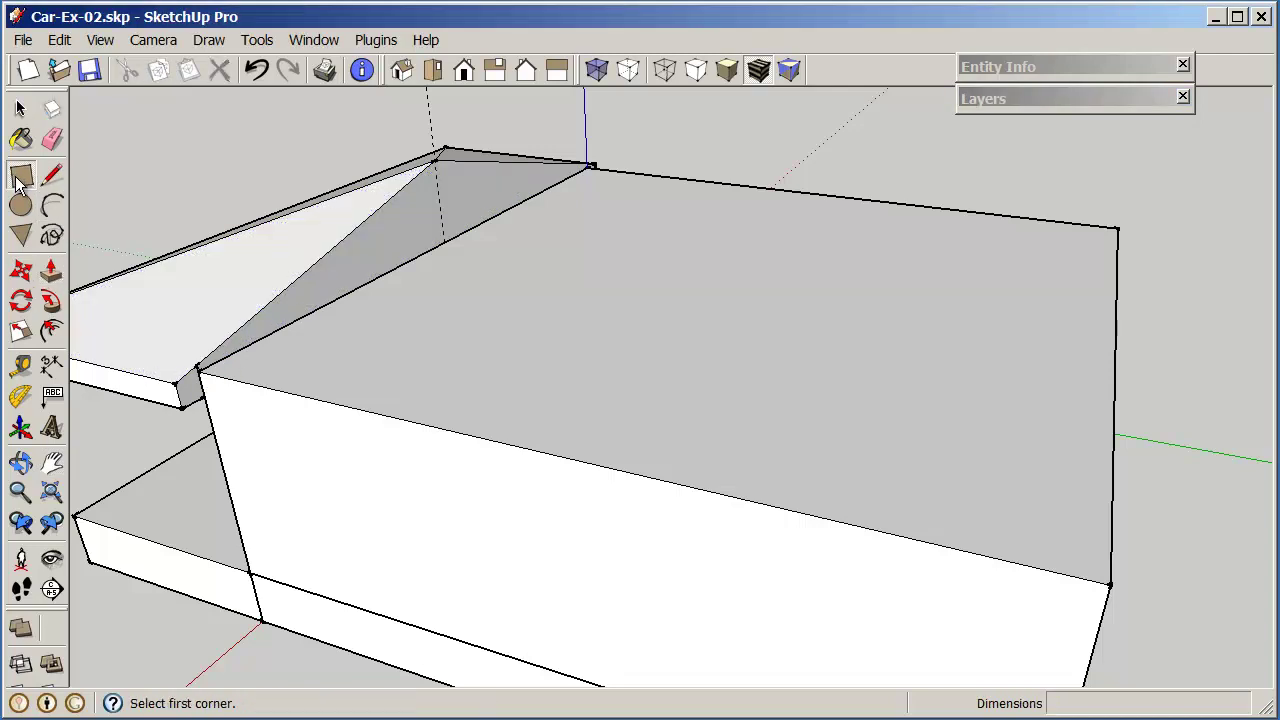
pyautogui.click(196, 366)
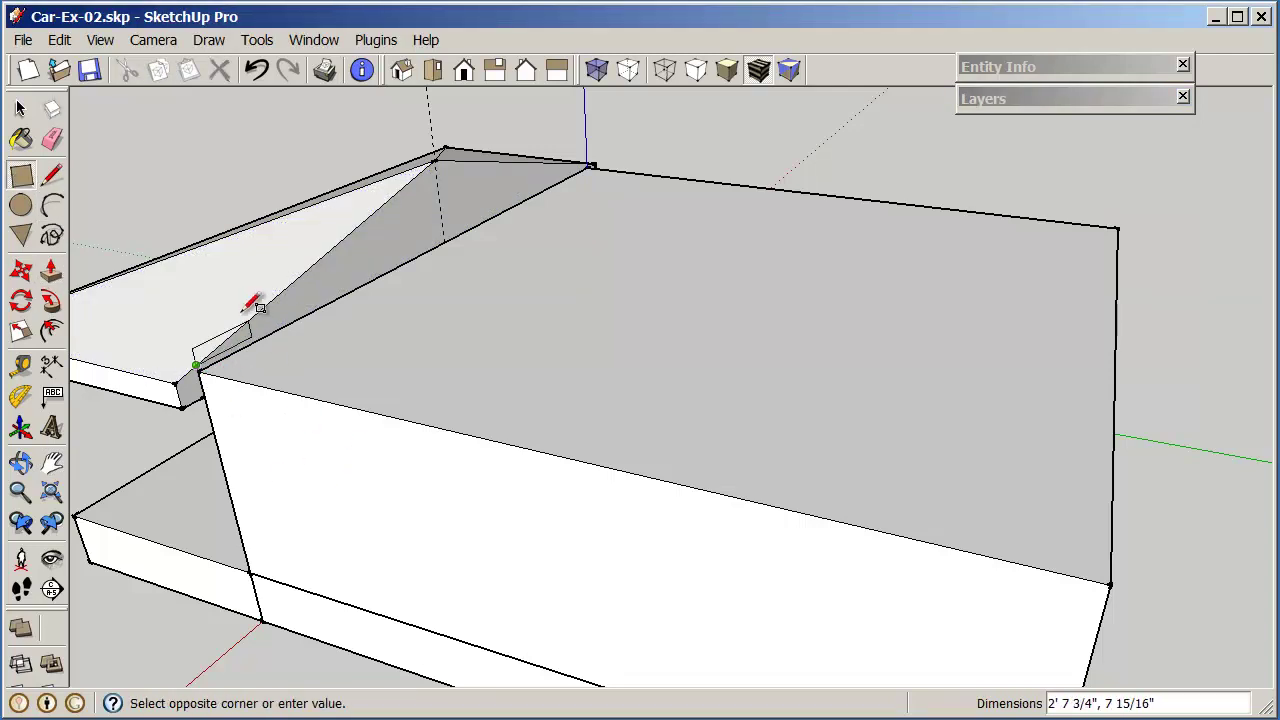
pyautogui.press('Escape')
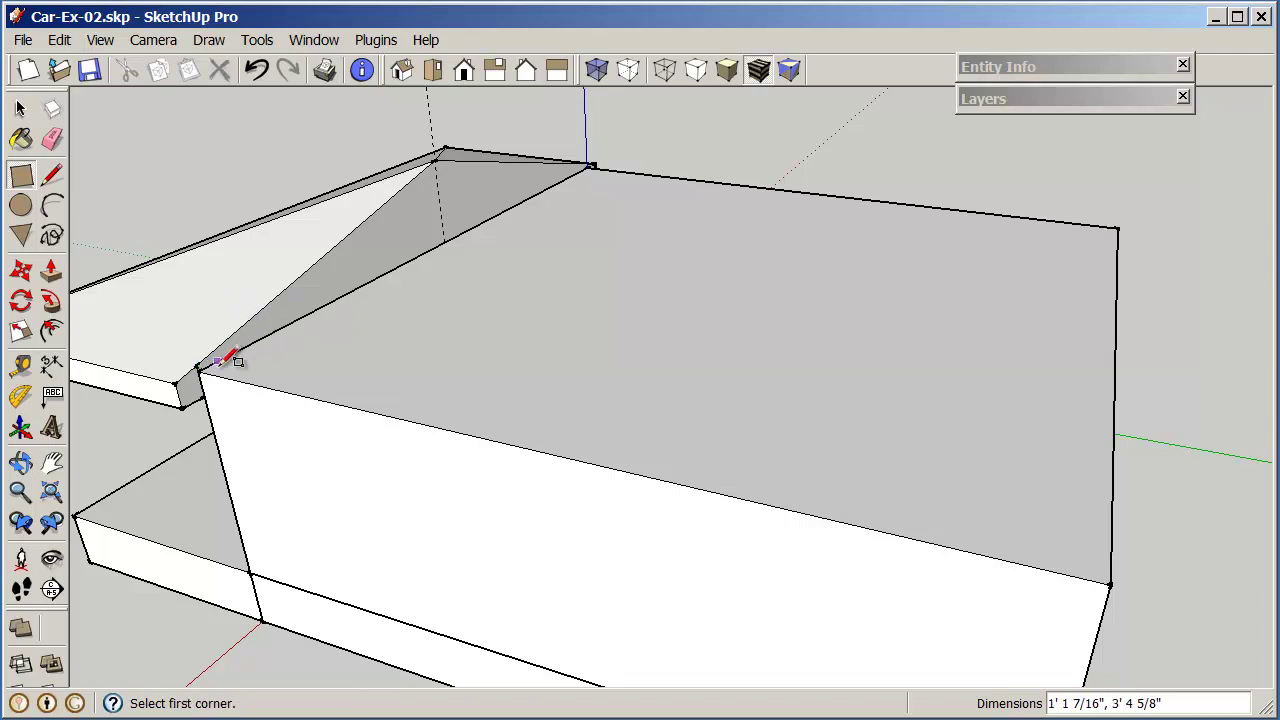
pyautogui.click(200, 368)
pyautogui.click(1118, 228)
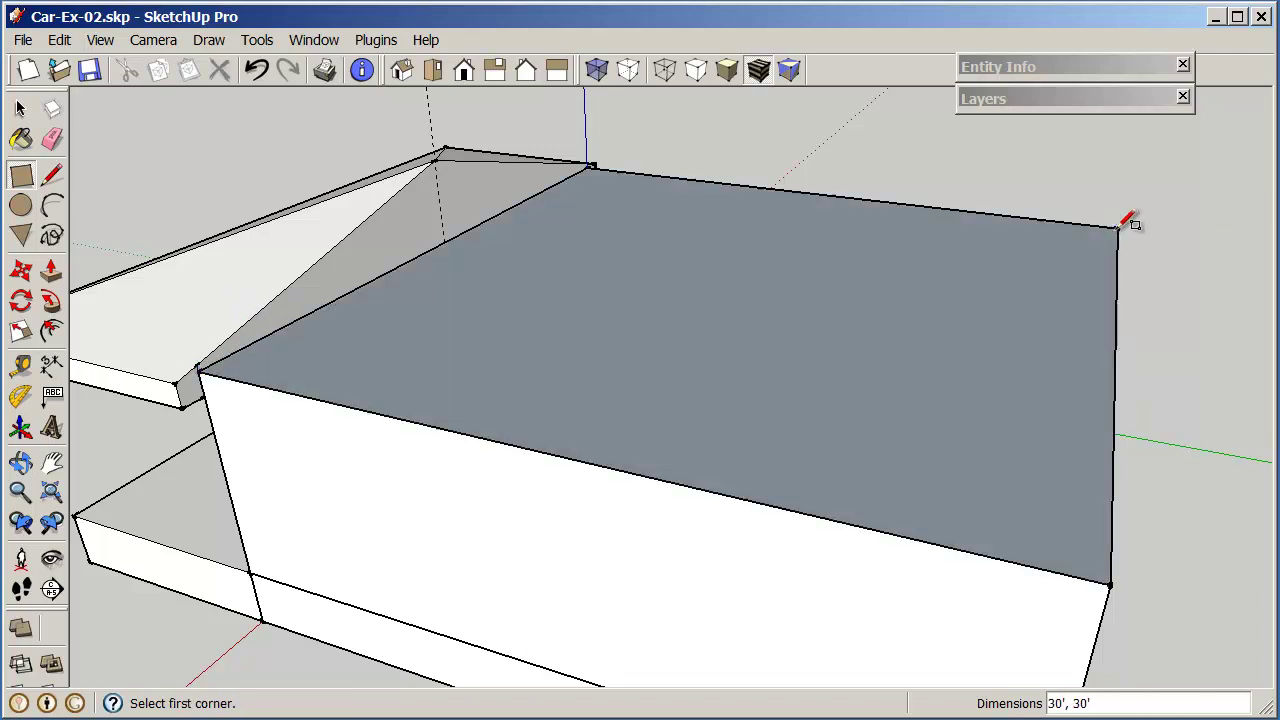
# Hide the Level 1 and Base layers
pyautogui.click(1145, 100)
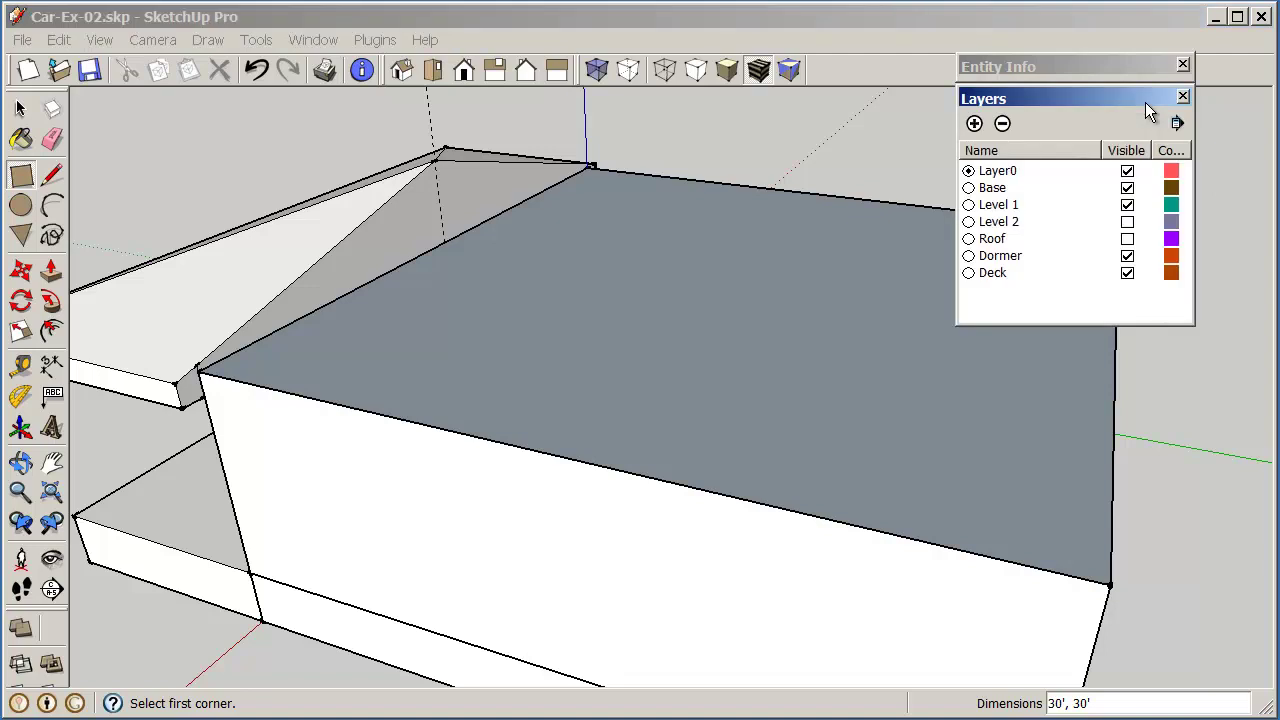
pyautogui.click(1127, 204)
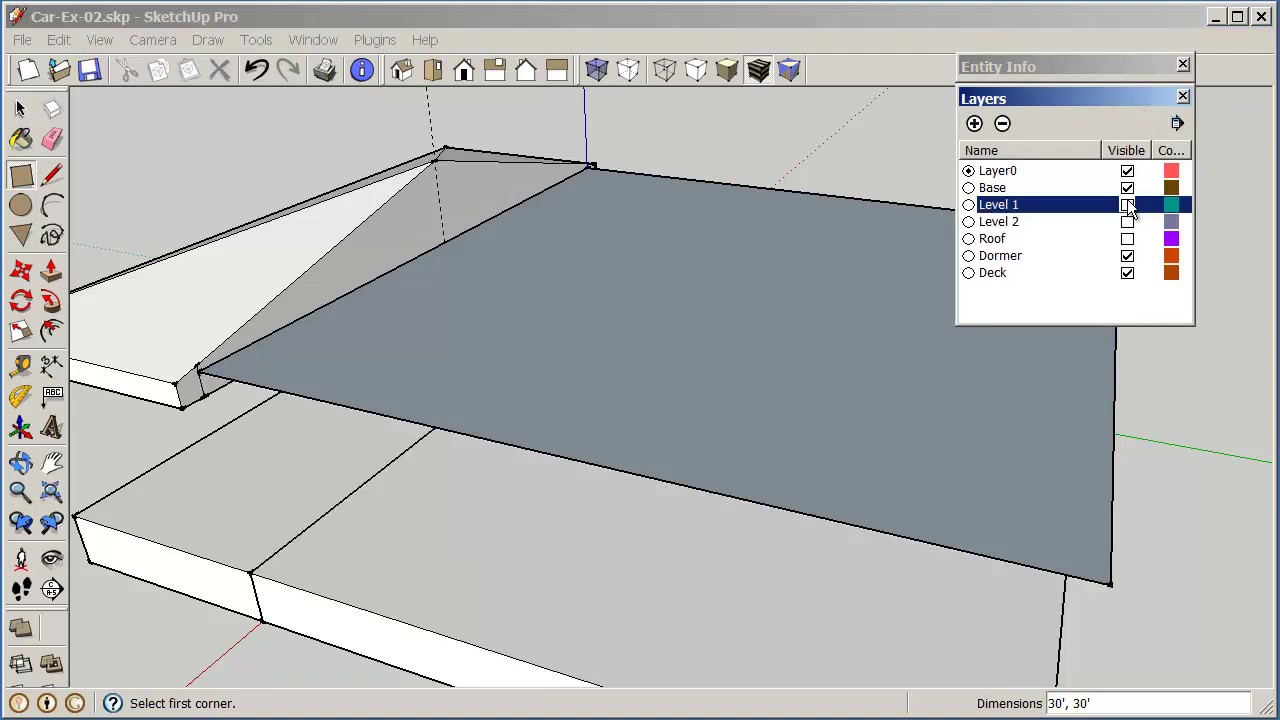
pyautogui.click(1127, 188)
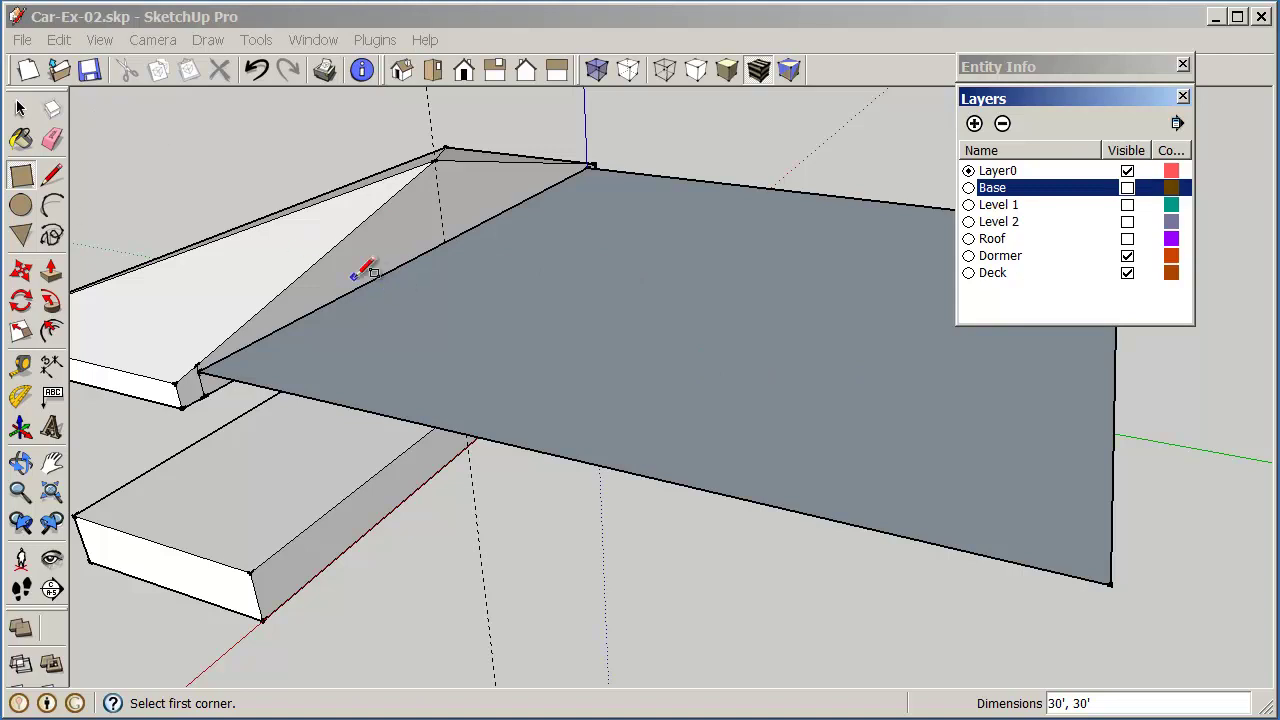
# Erase an edge so the large grey face inside the square disappears
pyautogui.click(52, 139)
pyautogui.moveTo(430, 250); pyautogui.dragTo(418, 272)
pyautogui.moveTo(600, 309); pyautogui.dragTo(602, 390, button='middle')
pyautogui.click(1031, 98)
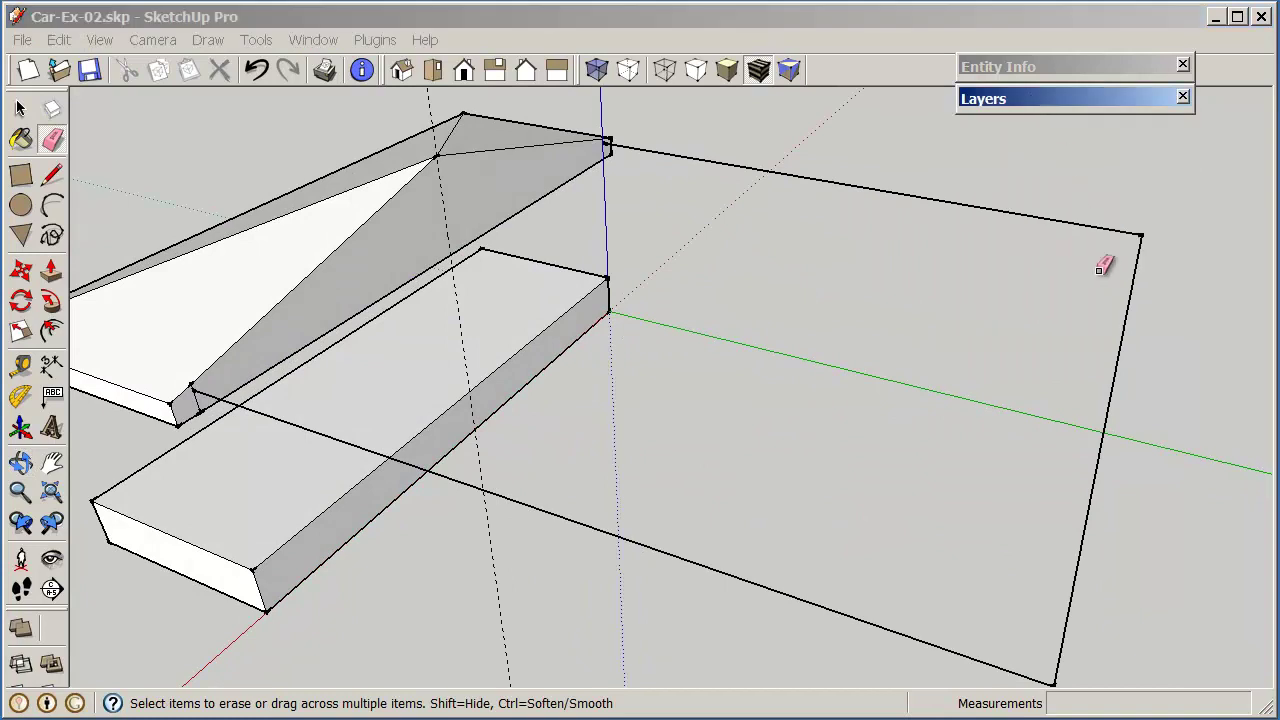
# Use Follow Me to sweep the small trim profile around the rectangle outline
pyautogui.click(20, 108)
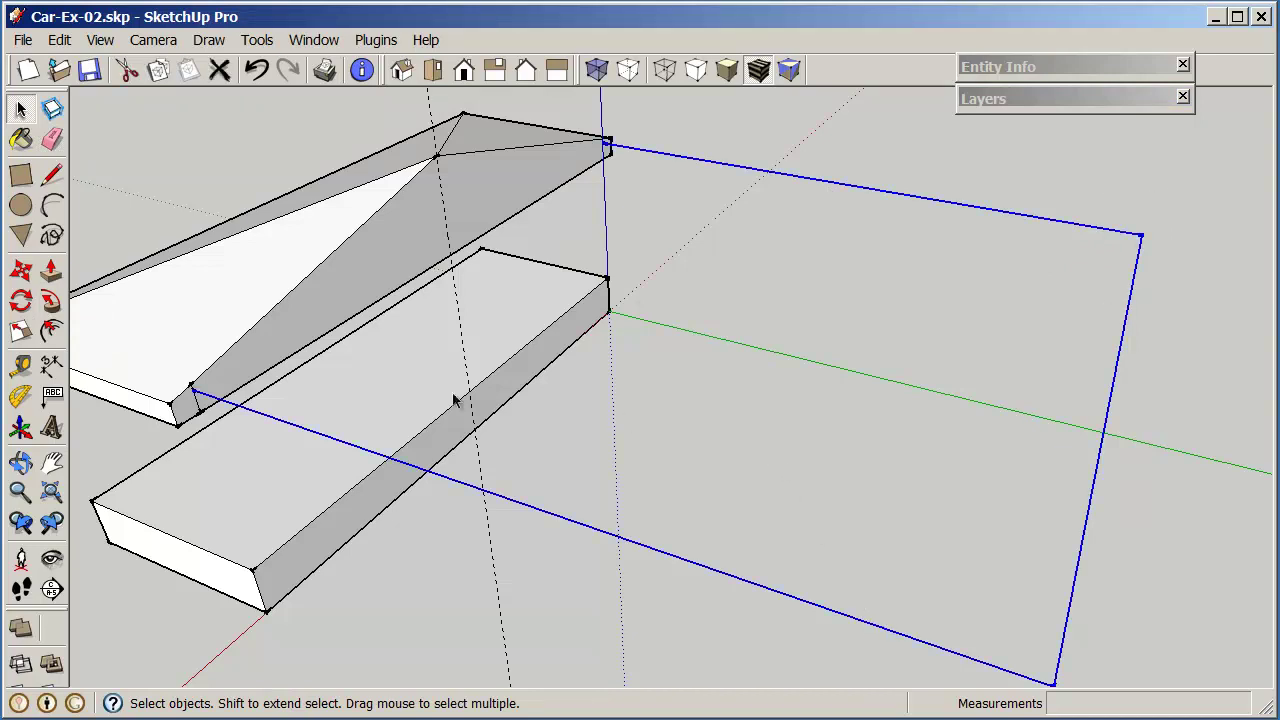
pyautogui.click(51, 300)
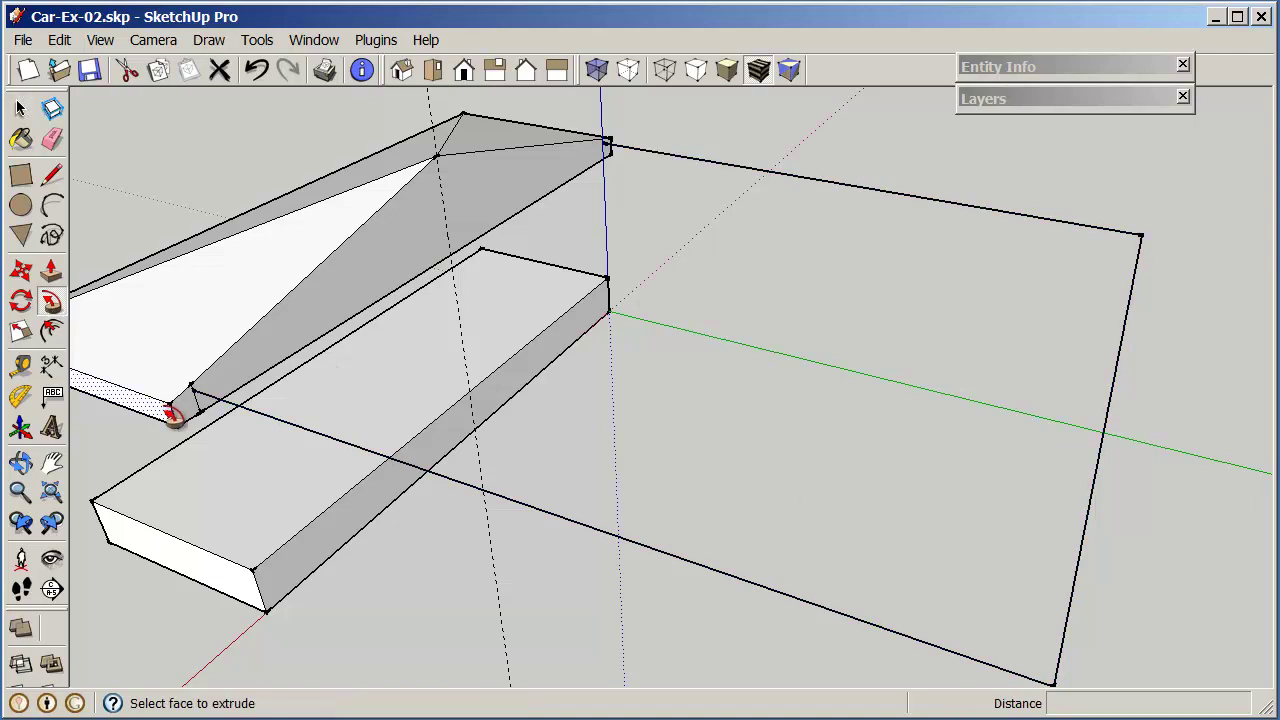
pyautogui.click(186, 418)
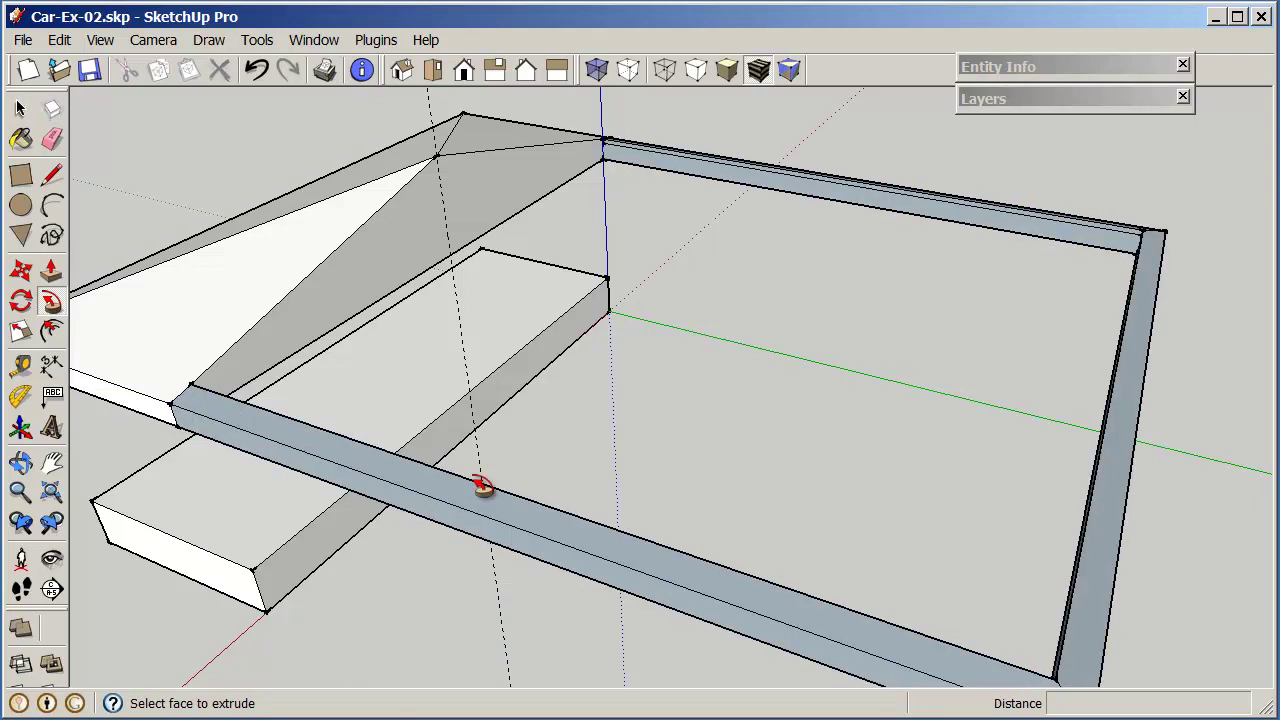
pyautogui.press('o')
pyautogui.moveTo(707, 430); pyautogui.dragTo(799, 420)
pyautogui.moveTo(799, 420); pyautogui.dragTo(767, 474, button='middle')
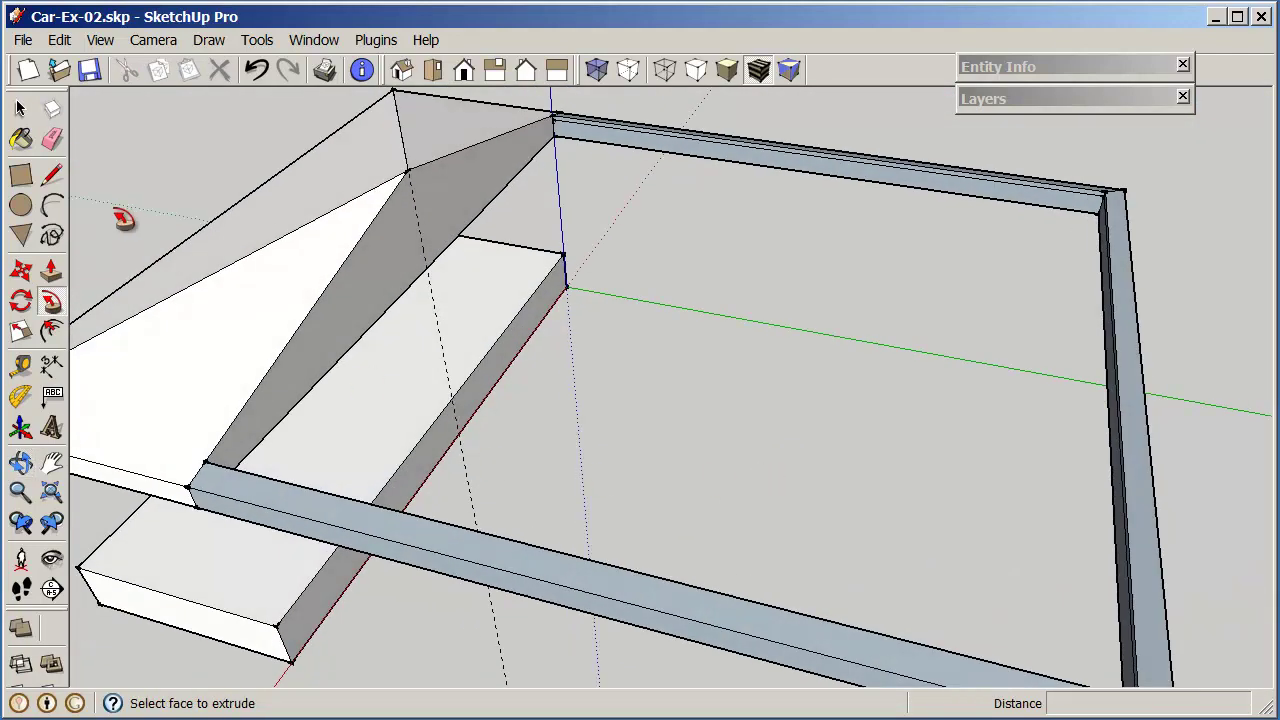
# Erase the leftover short edges at the trim frame's corners and on the white slab
pyautogui.click(60, 148)
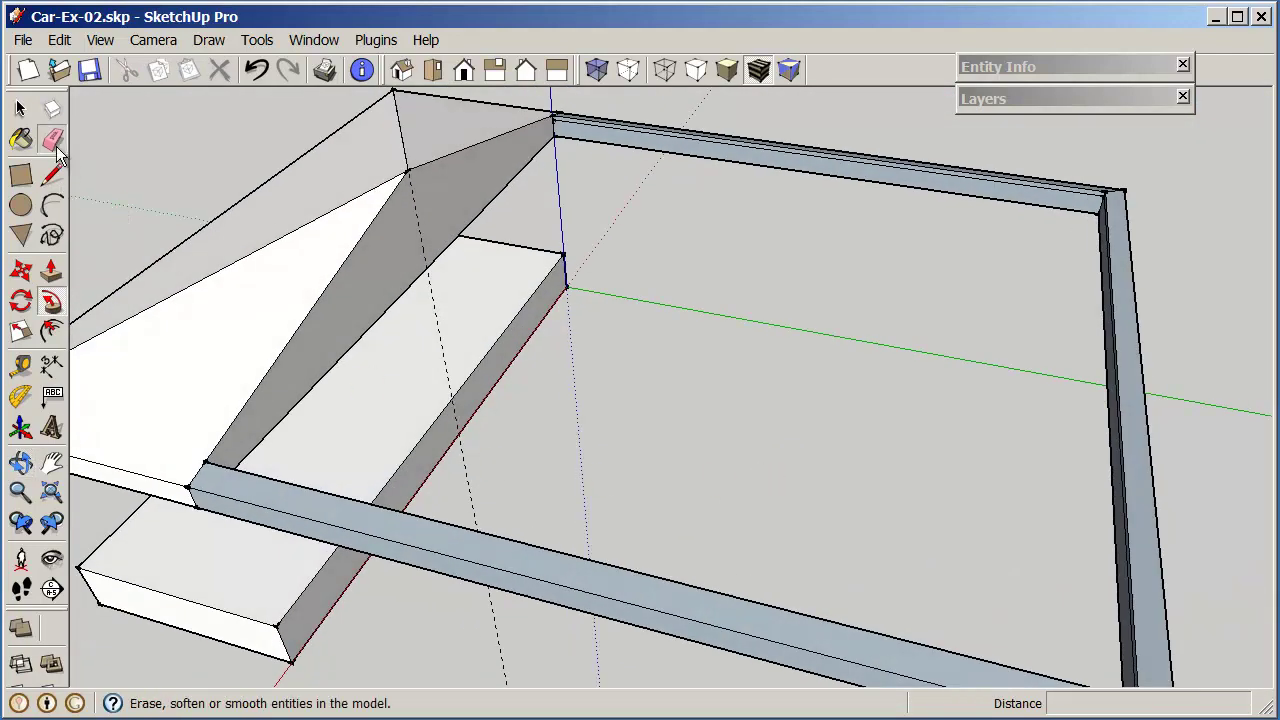
pyautogui.click(203, 472)
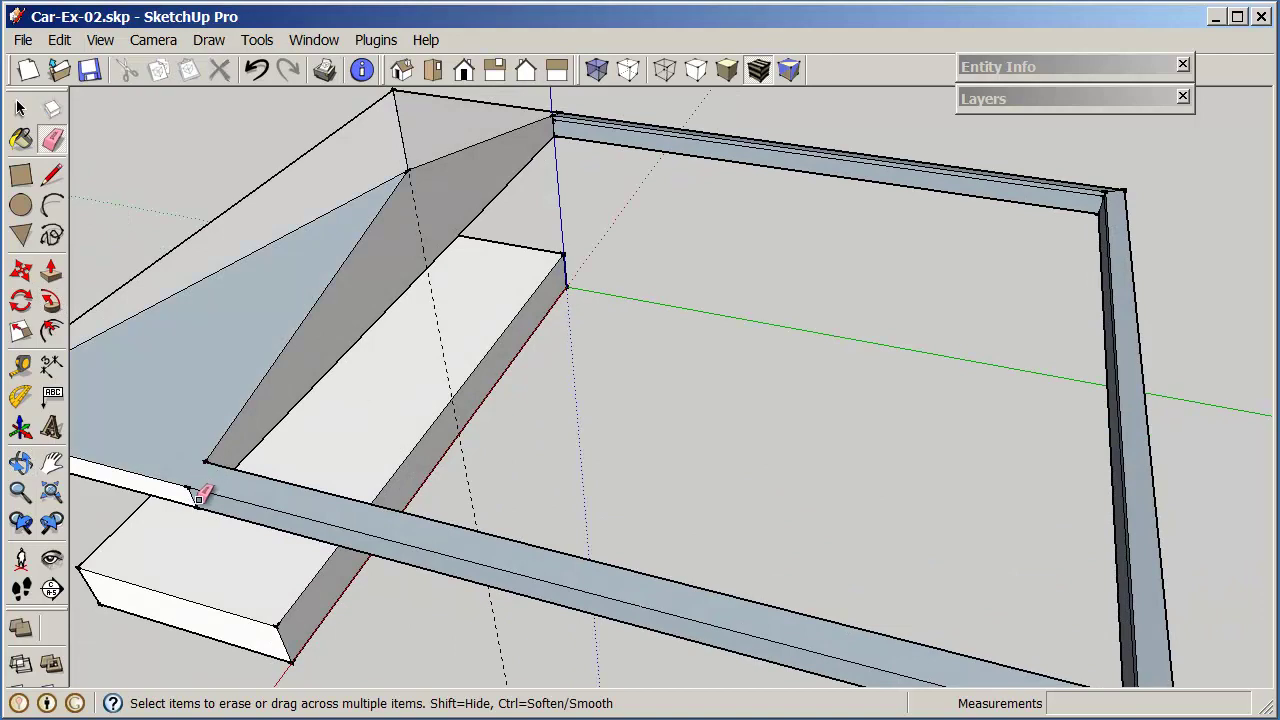
pyautogui.click(194, 494)
pyautogui.moveTo(296, 459)
pyautogui.mouseDown(button='middle')
pyautogui.moveTo(514, 323)
pyautogui.moveTo(341, 453)
pyautogui.moveTo(526, 340)
pyautogui.moveTo(566, 286)
pyautogui.moveTo(818, 349)
pyautogui.mouseUp(button='middle')
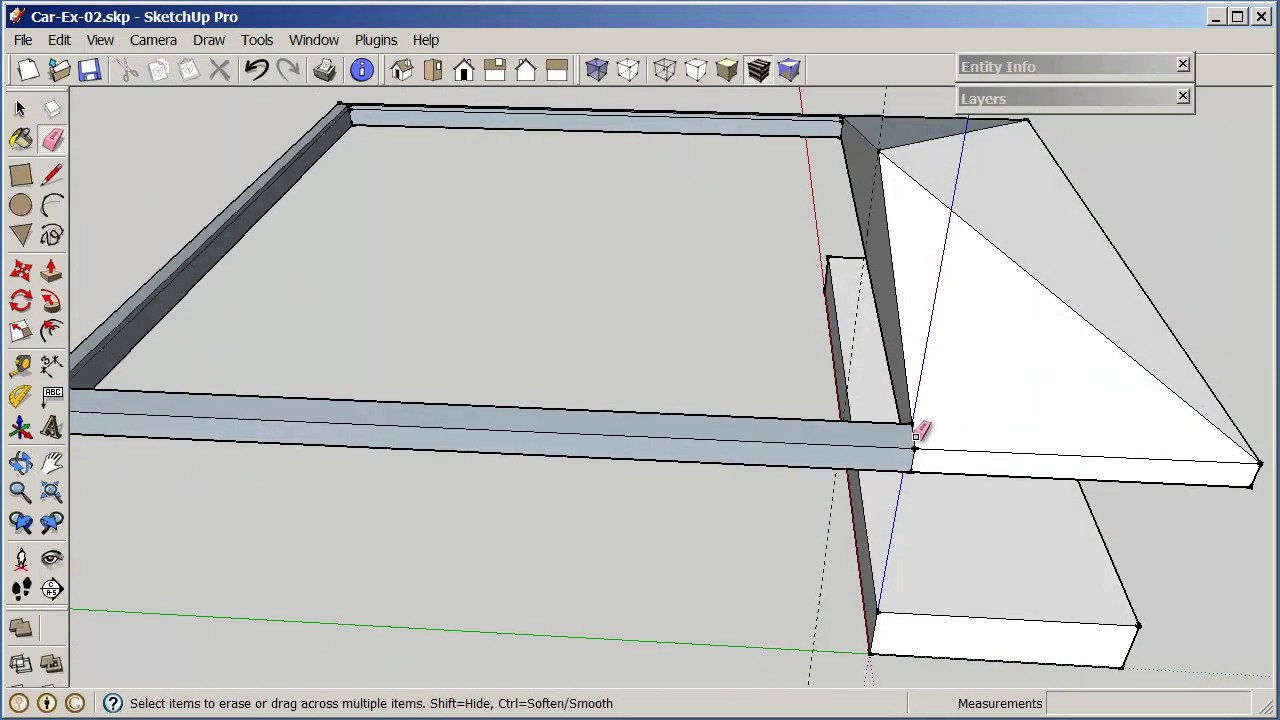
pyautogui.click(920, 435)
pyautogui.click(930, 449)
pyautogui.moveTo(960, 446); pyautogui.dragTo(937, 134, button='middle')
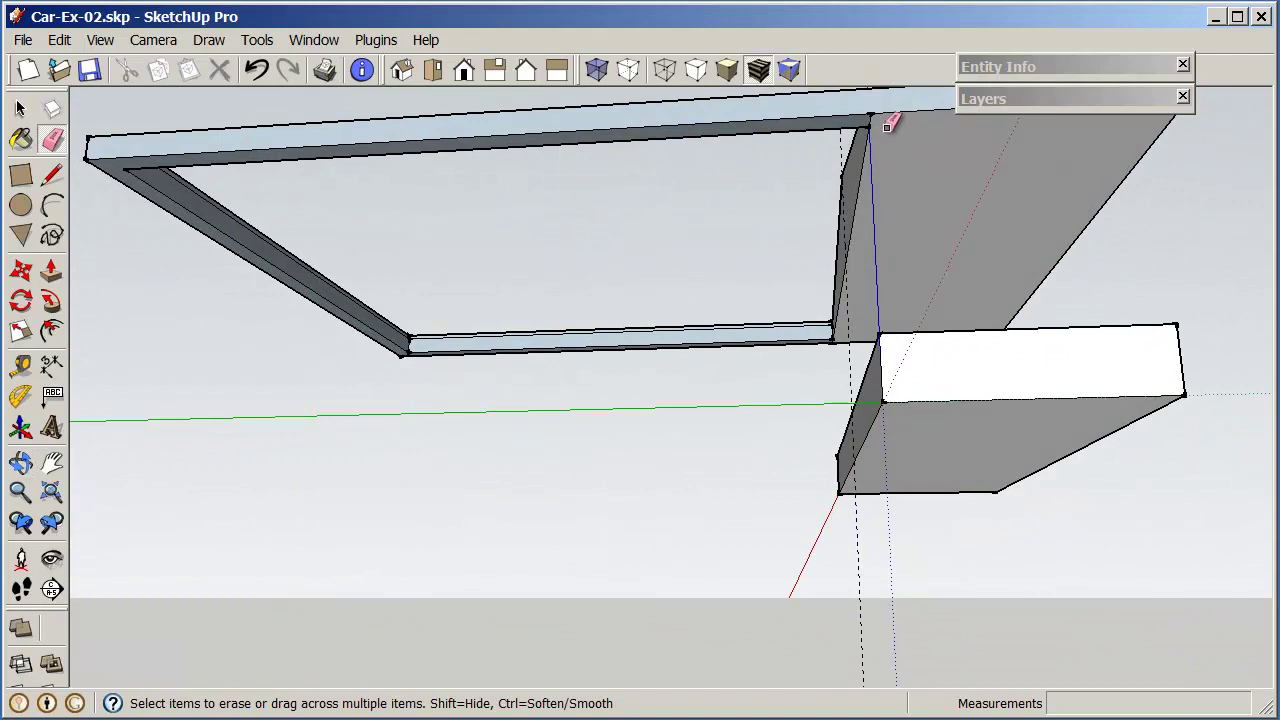
# Zoom in on the frame beam's end and erase its short vertical edge
pyautogui.click(25, 497)
pyautogui.moveTo(731, 380); pyautogui.dragTo(675, 267)
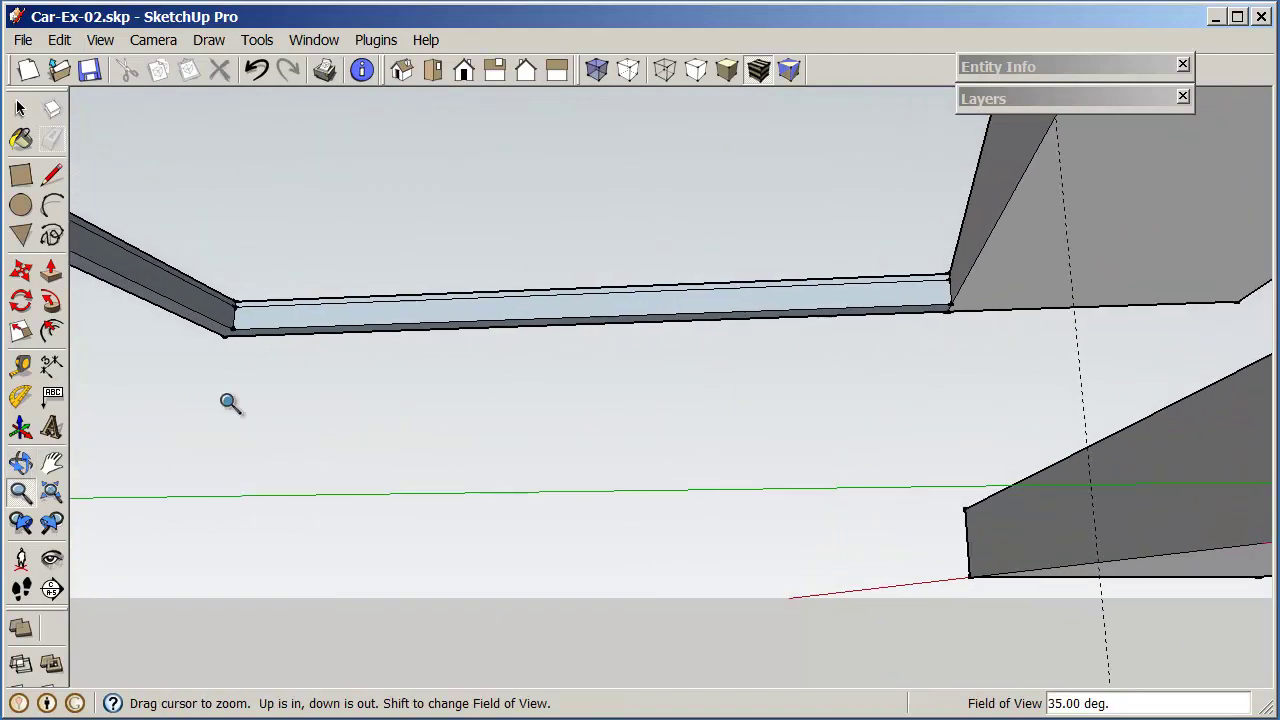
pyautogui.click(55, 463)
pyautogui.moveTo(844, 158); pyautogui.dragTo(660, 386)
pyautogui.moveTo(660, 386); pyautogui.dragTo(920, 423, button='middle')
pyautogui.moveTo(846, 320)
pyautogui.mouseDown(button='middle')
pyautogui.moveTo(818, 606)
pyautogui.moveTo(254, 403)
pyautogui.mouseUp(button='middle')
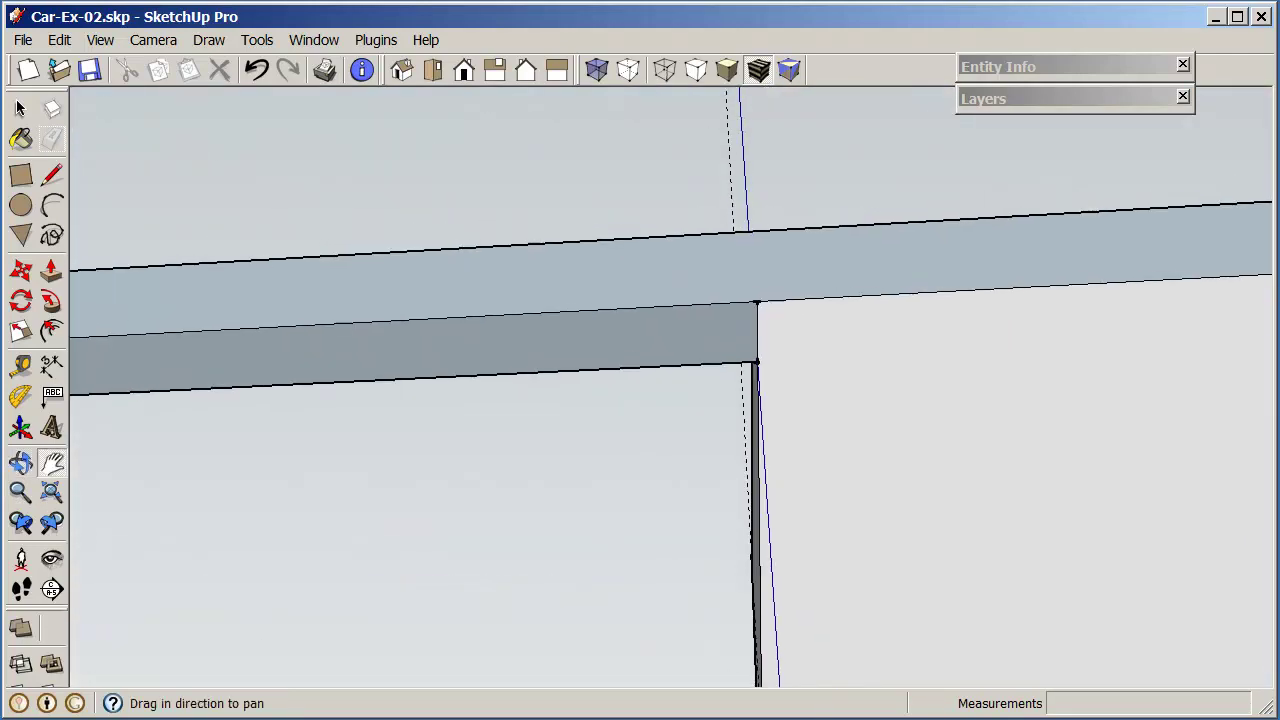
pyautogui.click(52, 140)
pyautogui.click(757, 333)
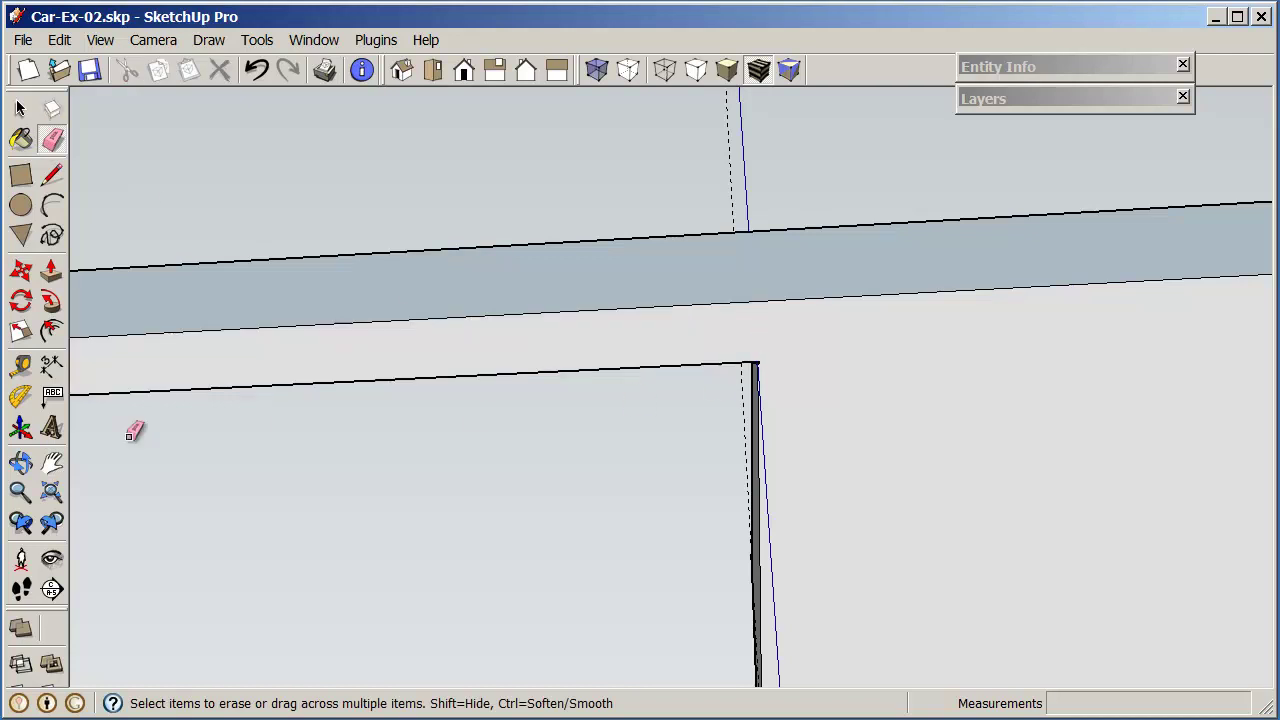
# Erase the short vertical edge under the beam corner, then zoom to extents
pyautogui.click(52, 462)
pyautogui.moveTo(640, 500); pyautogui.dragTo(703, 278)
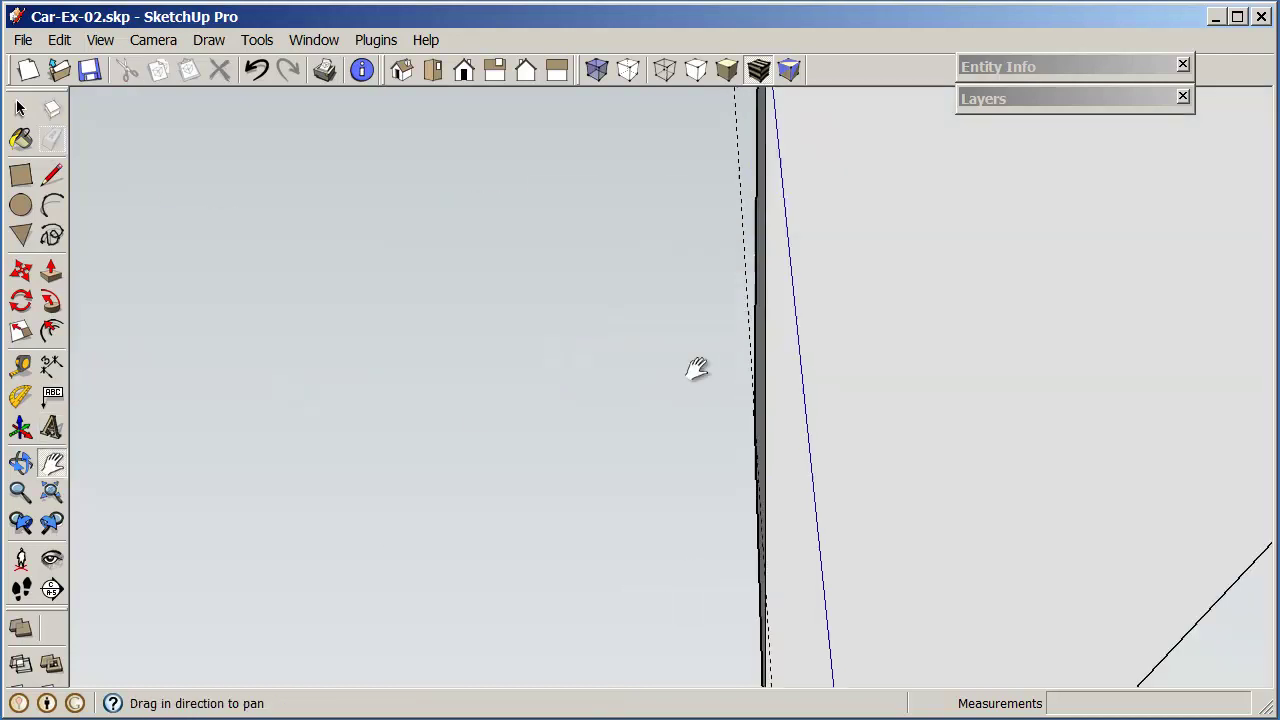
pyautogui.moveTo(765, 548); pyautogui.dragTo(770, 439)
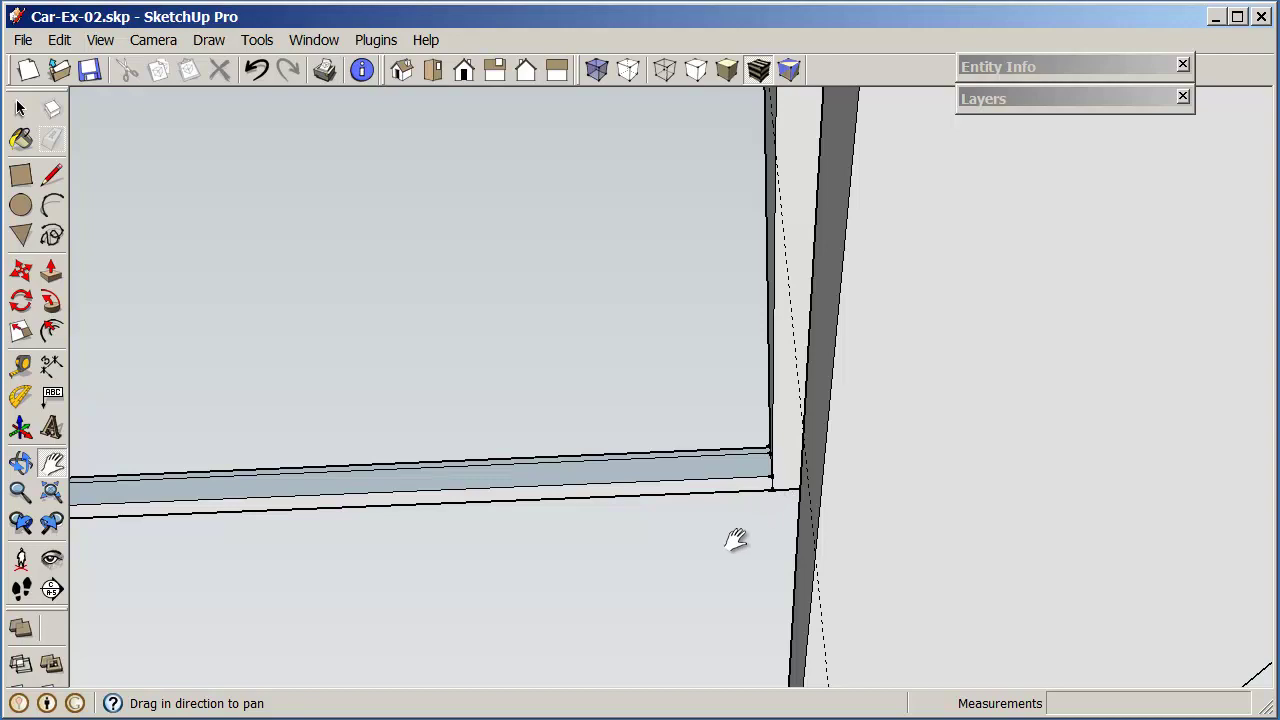
pyautogui.click(19, 491)
pyautogui.moveTo(482, 612); pyautogui.dragTo(532, 420)
pyautogui.scroll(3, 532, 420)
pyautogui.click(52, 139)
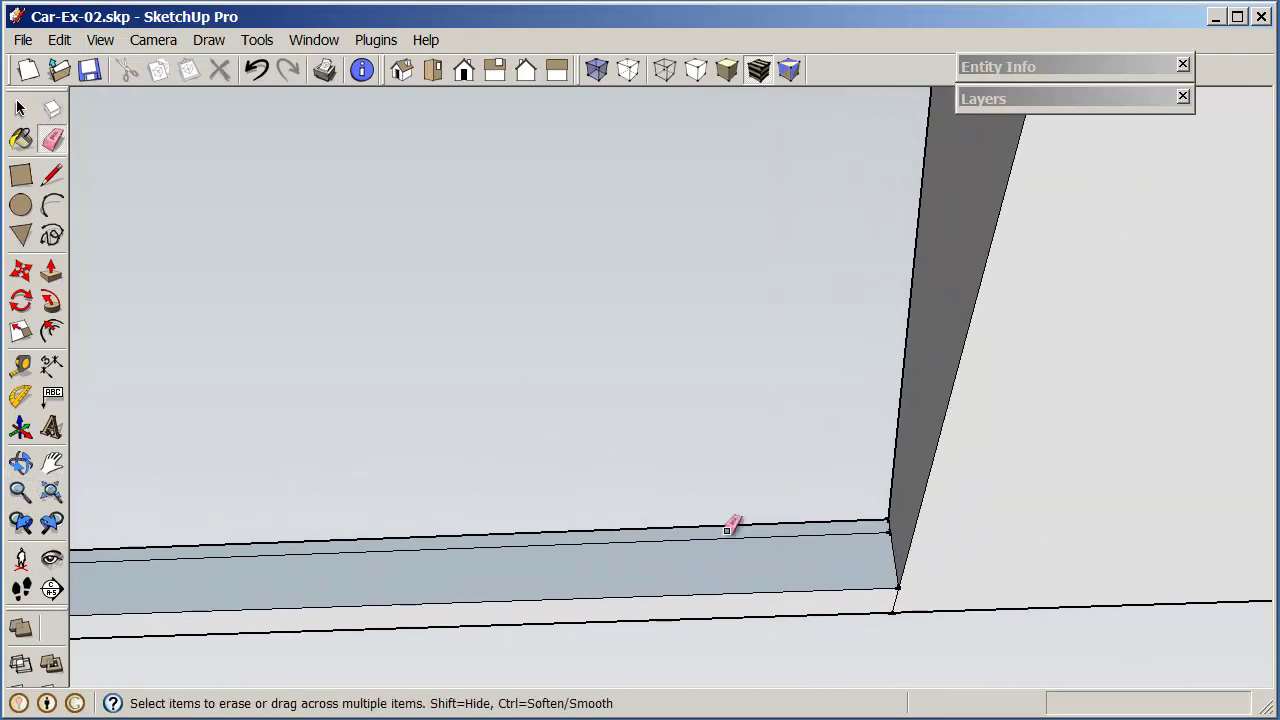
pyautogui.click(896, 600)
pyautogui.click(52, 491)
pyautogui.moveTo(634, 386)
pyautogui.mouseDown(button='middle')
pyautogui.moveTo(533, 574)
pyautogui.moveTo(634, 614)
pyautogui.moveTo(531, 500)
pyautogui.moveTo(786, 529)
pyautogui.moveTo(489, 486)
pyautogui.mouseUp(button='middle')
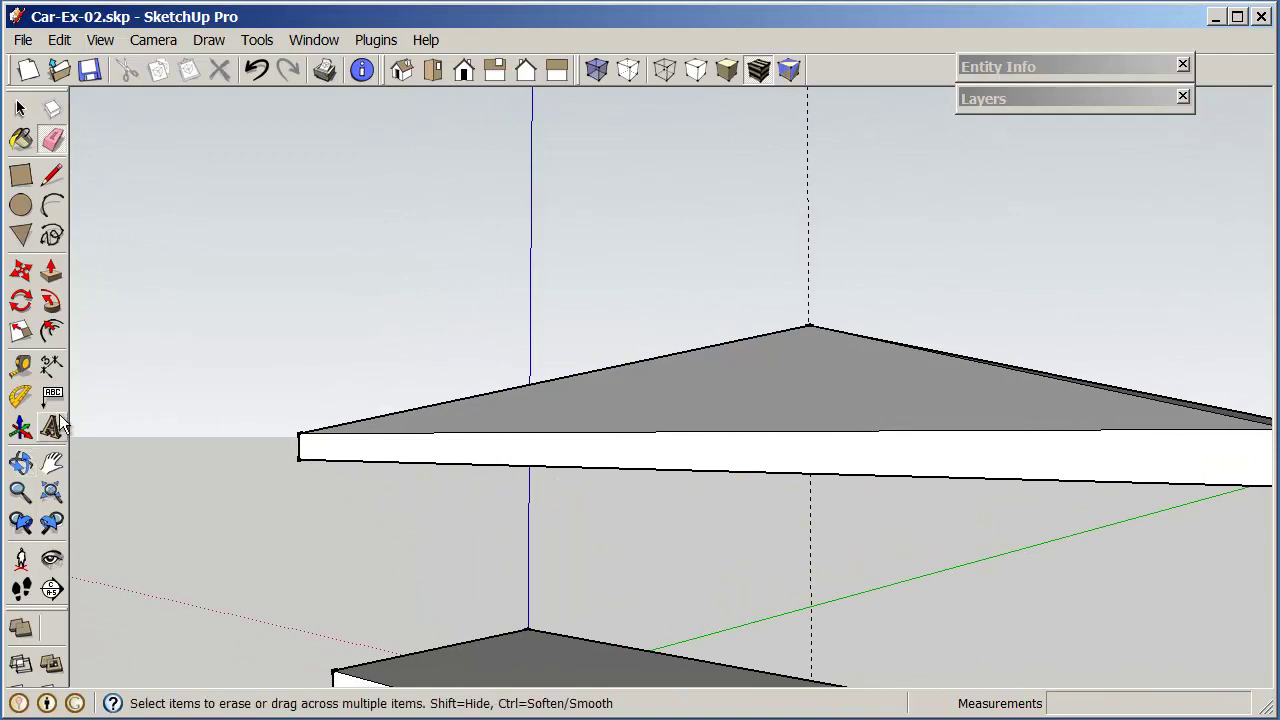
# Box-select the lower roof and its trim and make them one group
pyautogui.click(52, 462)
pyautogui.moveTo(830, 538); pyautogui.dragTo(960, 507)
pyautogui.click(22, 110)
pyautogui.moveTo(77, 500); pyautogui.dragTo(1258, 291)
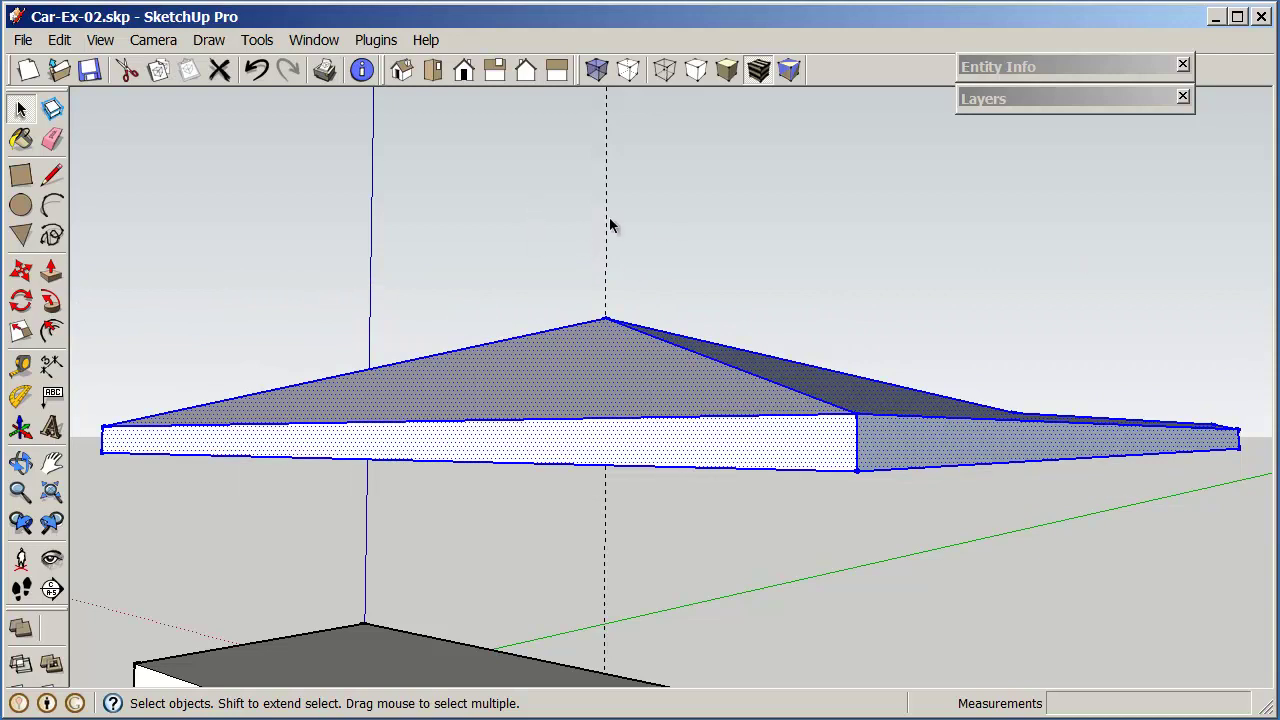
pyautogui.rightClick(668, 354)
pyautogui.click(791, 525)
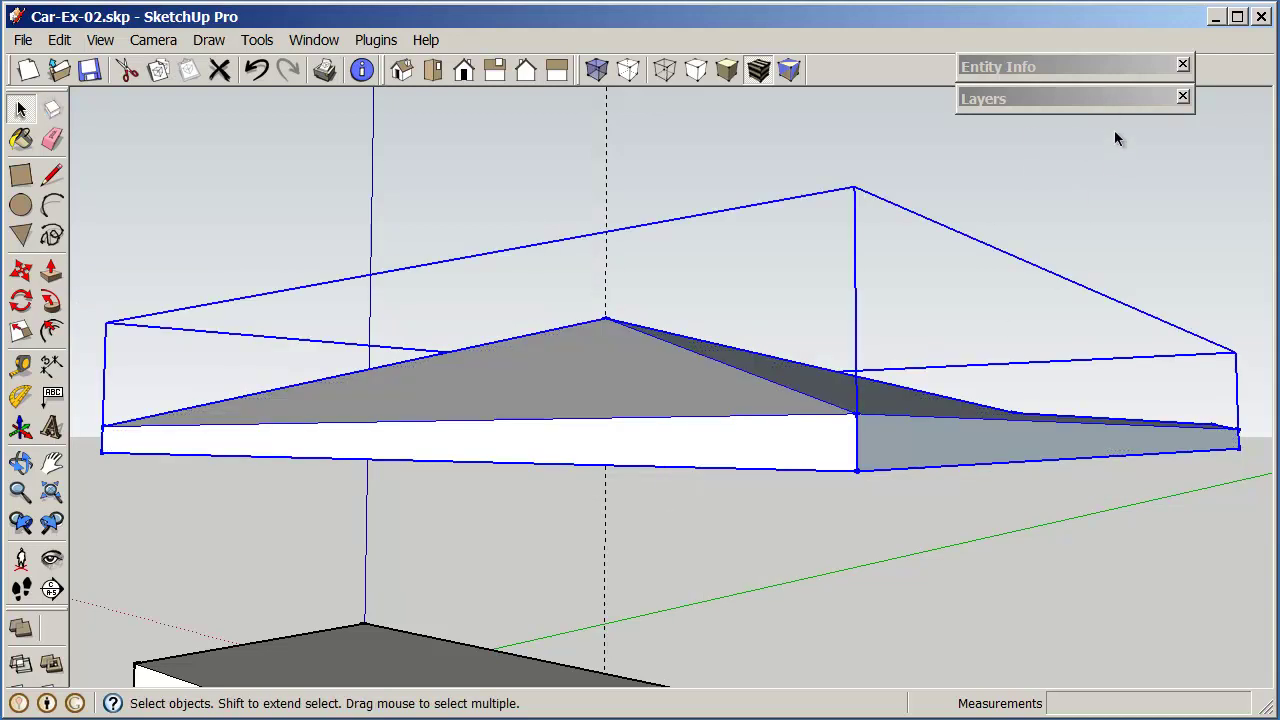
# Assign the new group to the Roof layer in Entity Info
pyautogui.click(1070, 95)
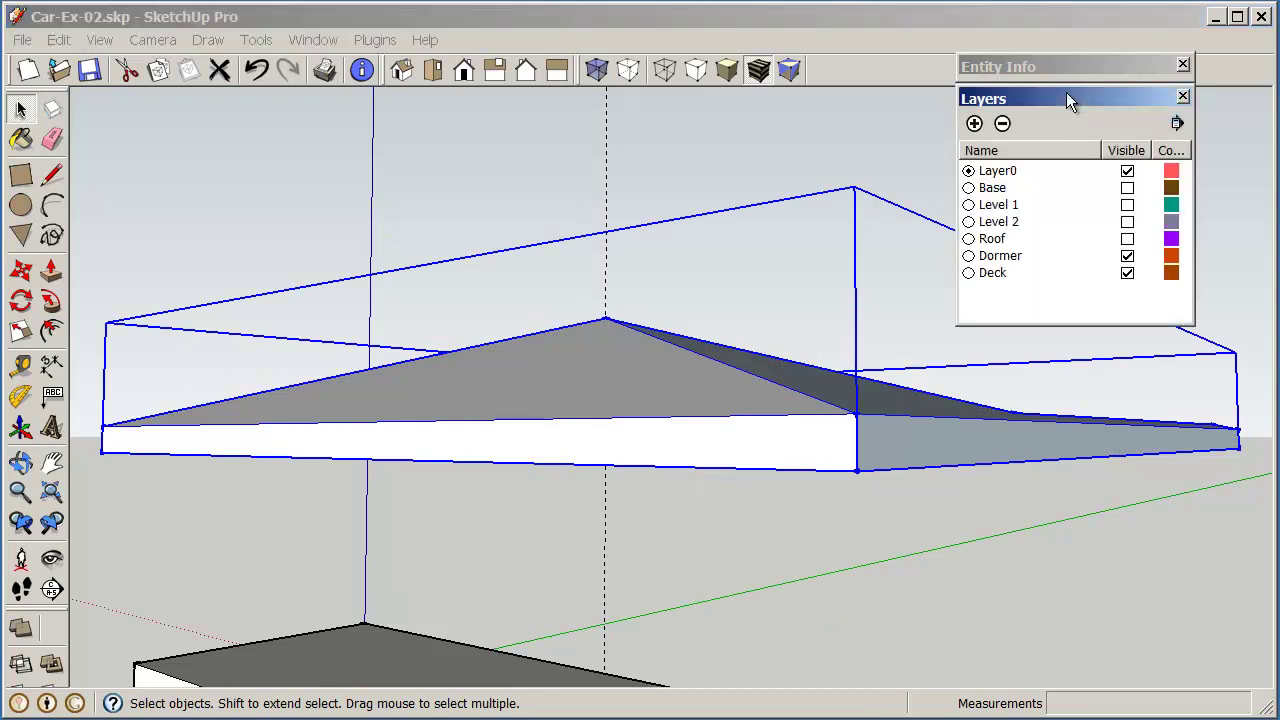
pyautogui.click(1154, 68)
pyautogui.click(1172, 127)
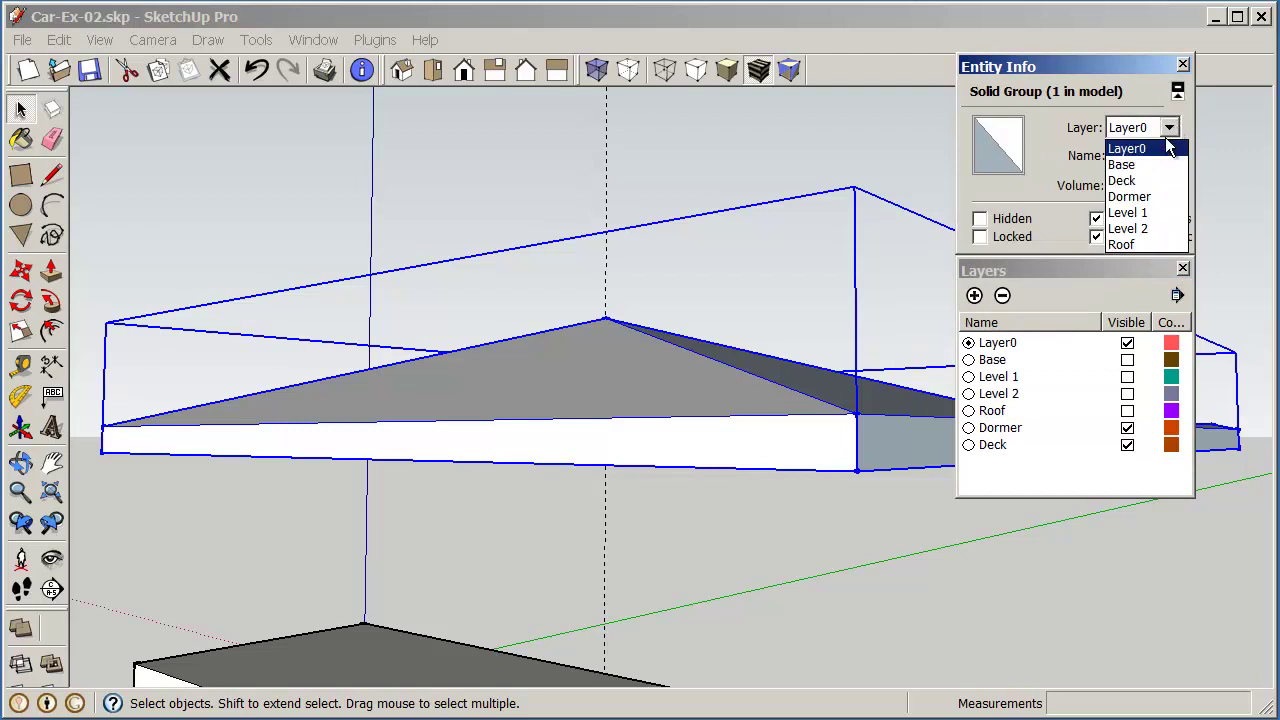
pyautogui.click(1146, 244)
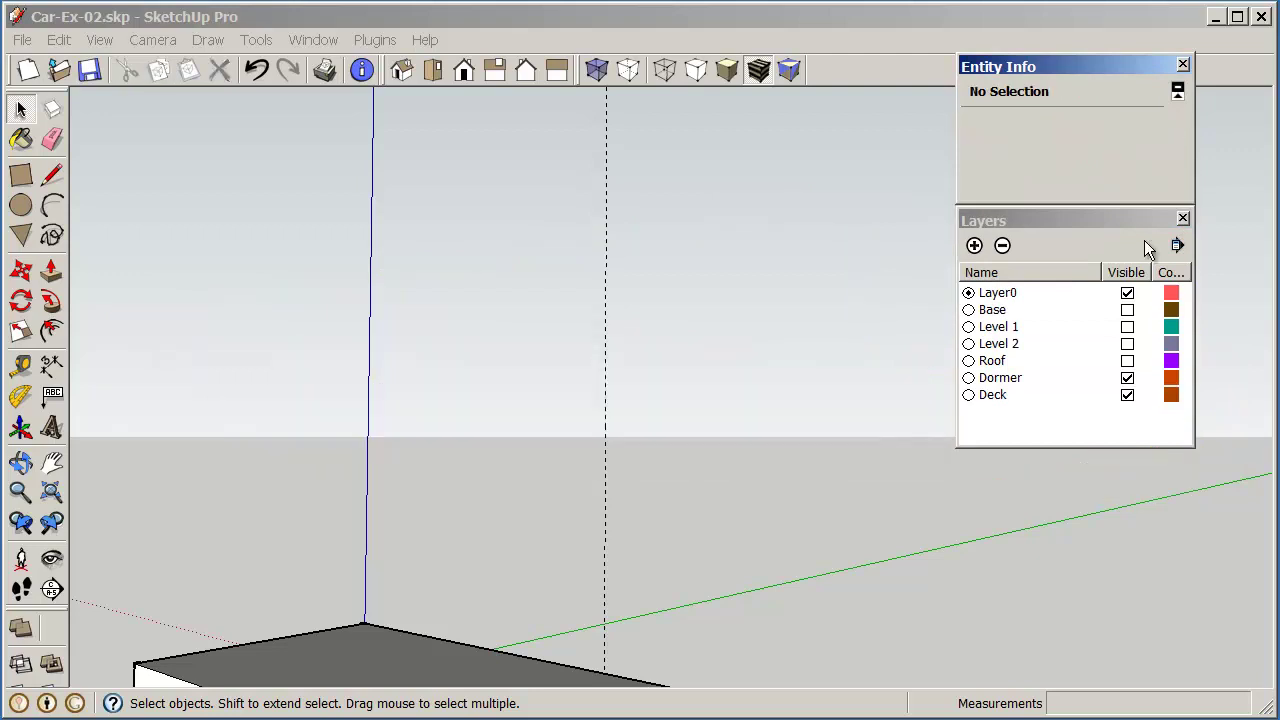
# Turn on the Roof, Level 2, Level 1 and Base layers and zoom extents on the house
pyautogui.click(1127, 361)
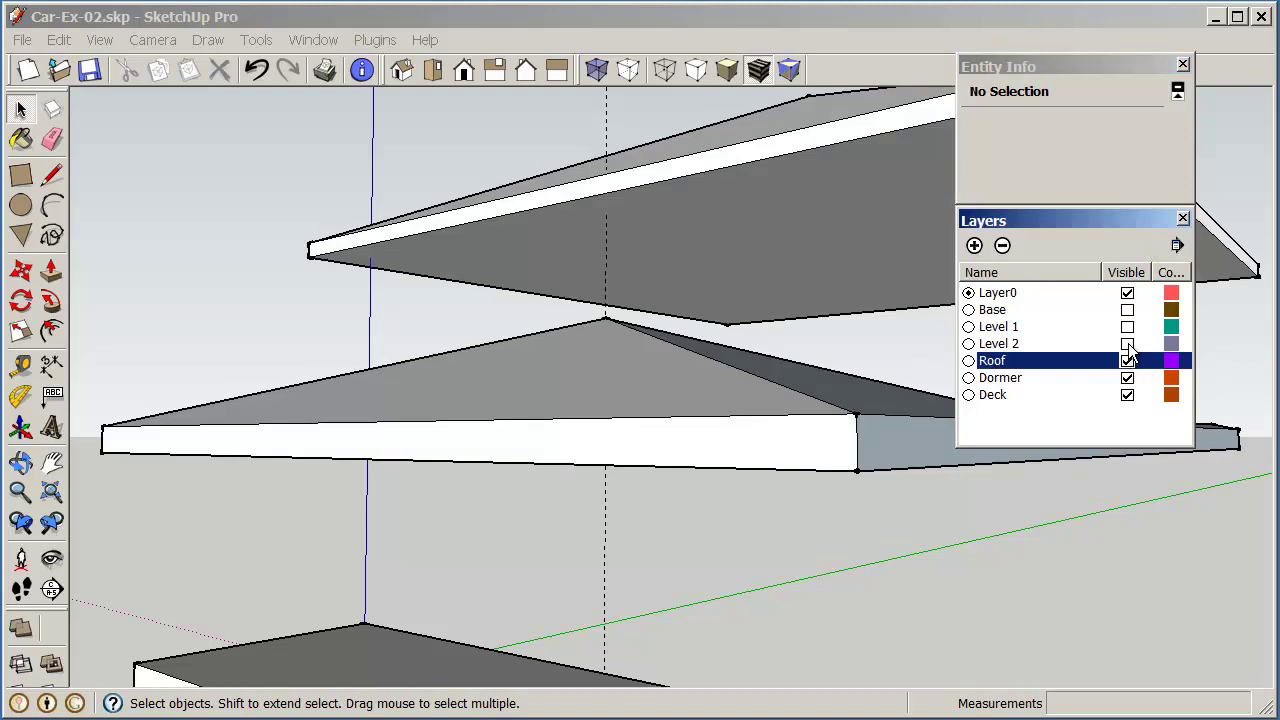
pyautogui.click(1127, 343)
pyautogui.click(1127, 326)
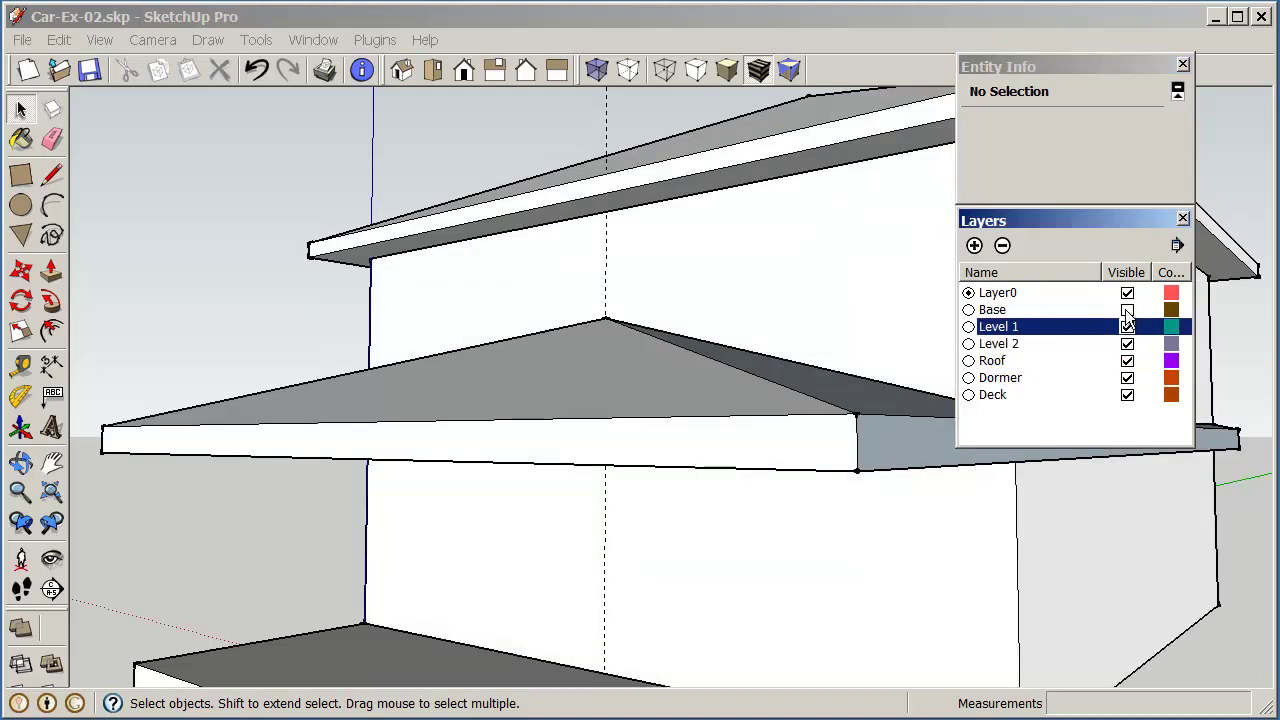
pyautogui.click(1127, 310)
pyautogui.moveTo(803, 266); pyautogui.dragTo(789, 391, button='middle')
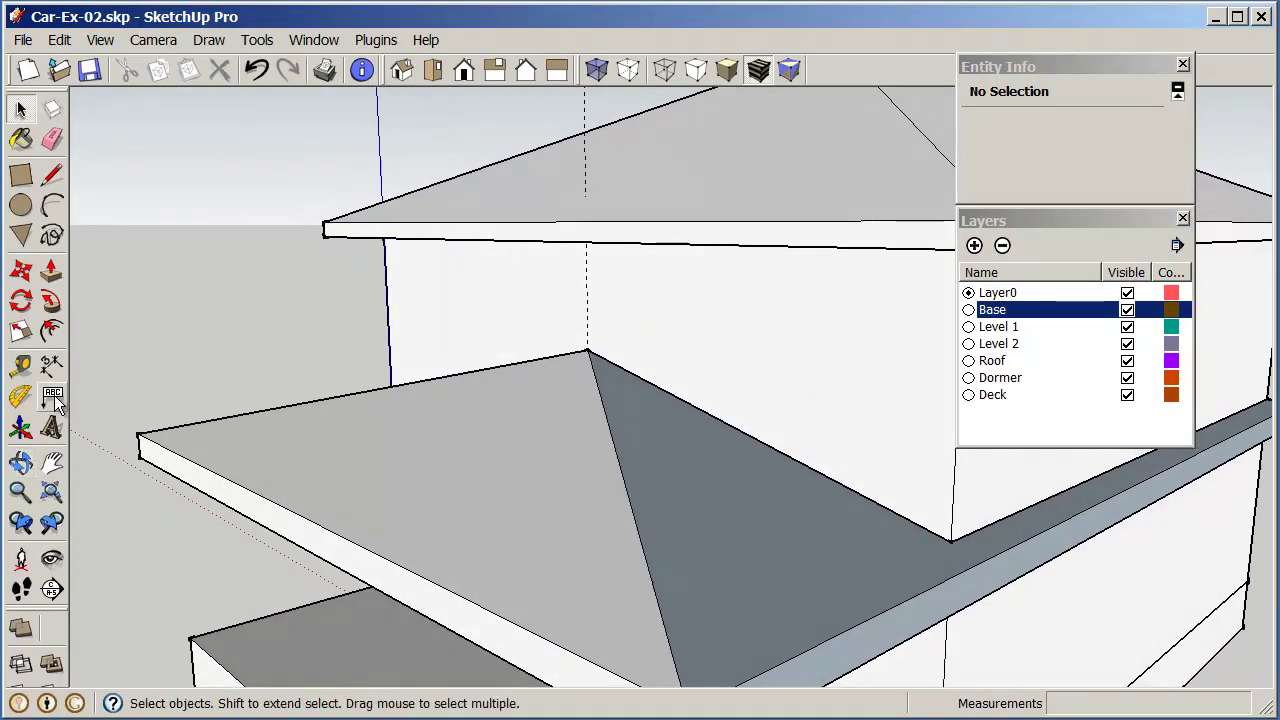
pyautogui.click(52, 493)
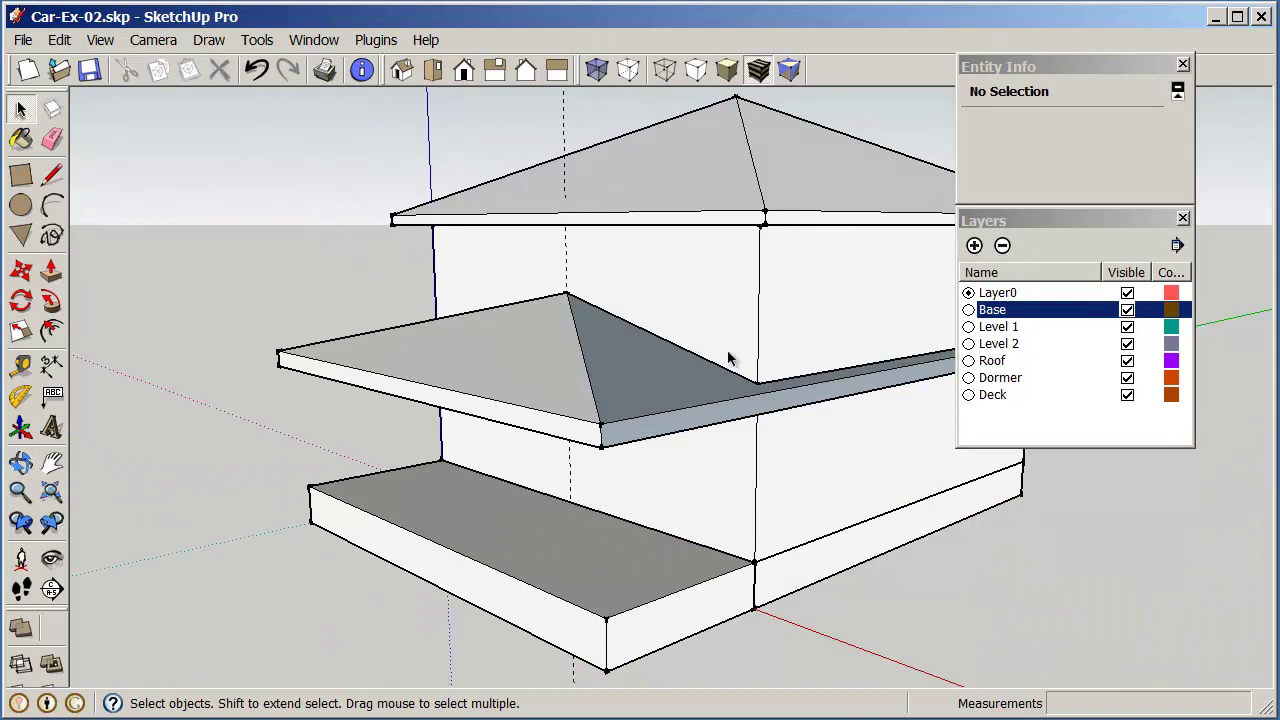
pyautogui.click(1075, 64)
pyautogui.click(1080, 95)
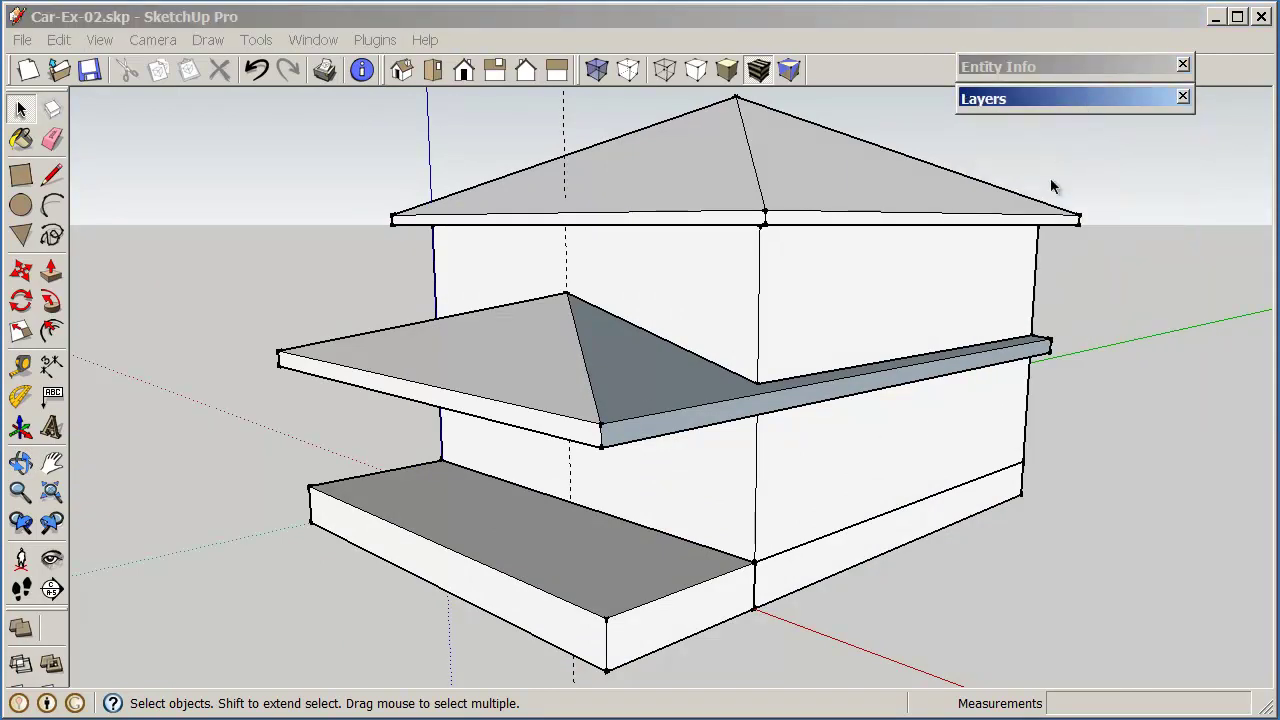